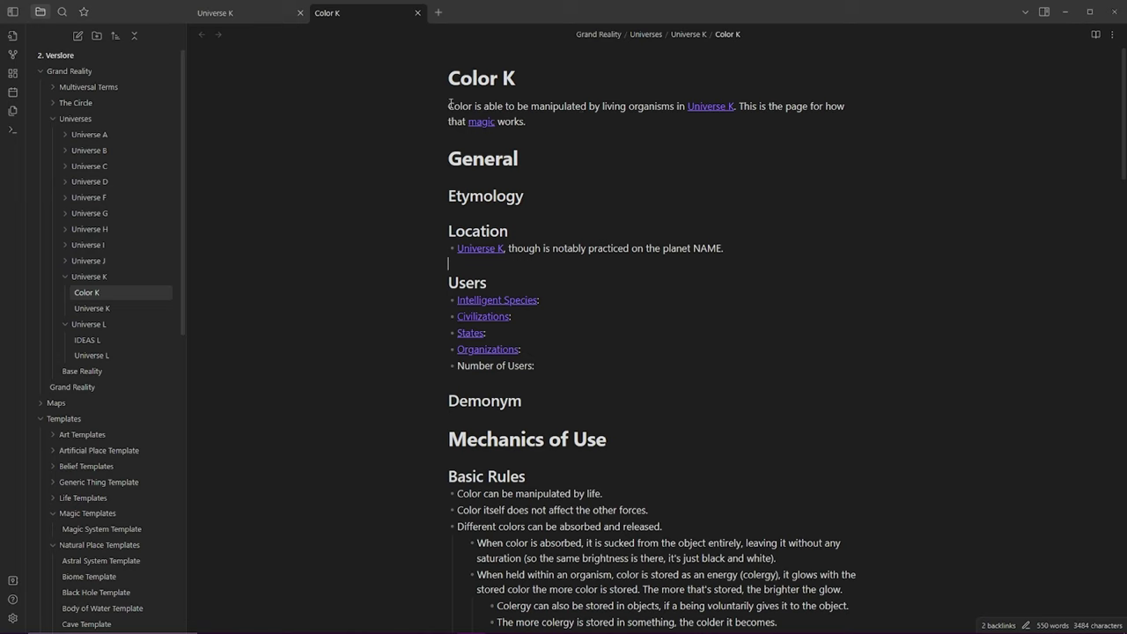
pyautogui.moveTo(447, 106); pyautogui.dragTo(832, 543)
pyautogui.click(857, 228)
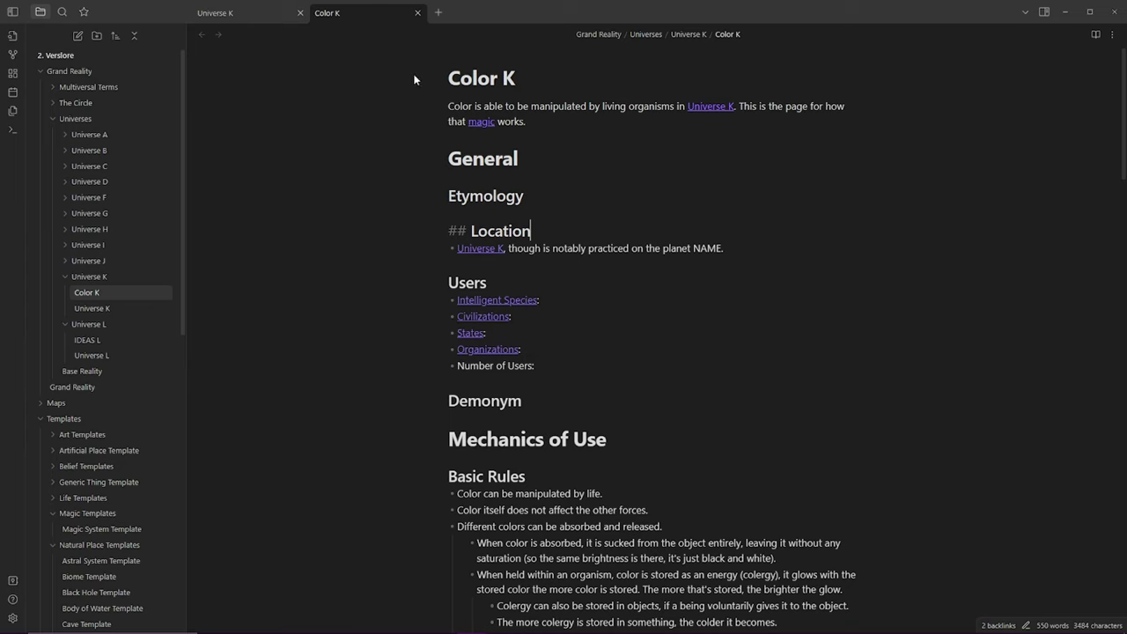
pyautogui.moveTo(449, 105); pyautogui.dragTo(644, 317)
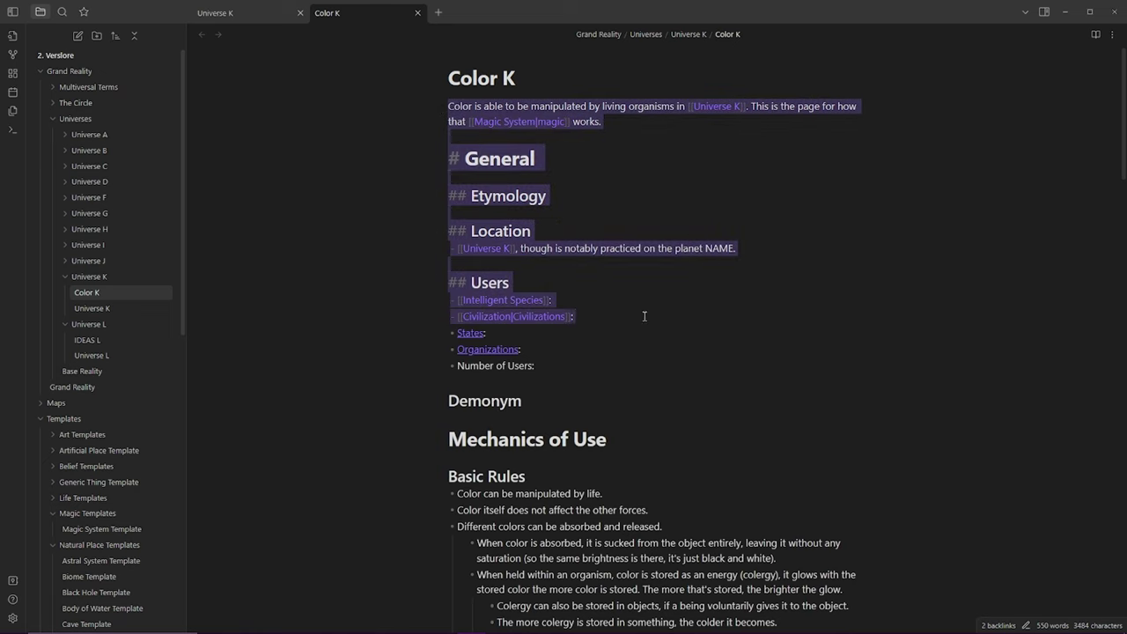
pyautogui.click(639, 137)
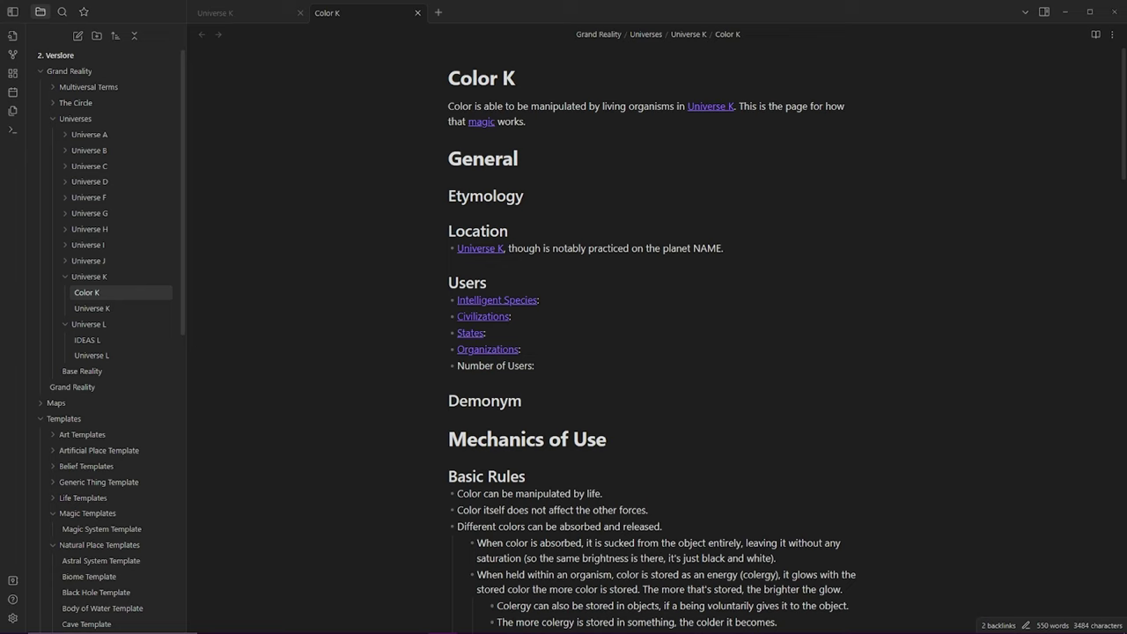
# Bring up the Notepad notes and read the planned fixes for the release system, the area units and the emotion abilities.
pyautogui.moveTo(1126, 163); pyautogui.dragTo(562, 125)
pyautogui.click(696, 266)
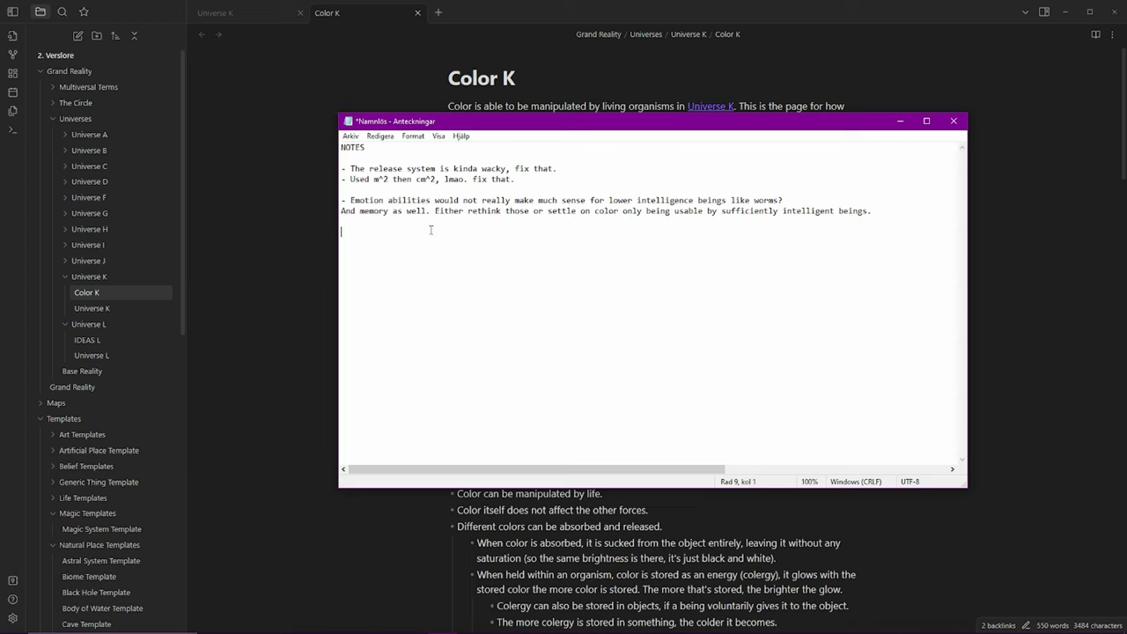
pyautogui.moveTo(895, 212); pyautogui.dragTo(345, 158)
pyautogui.click(344, 159)
pyautogui.scroll(-10, 1026, 165)
pyautogui.scroll(10, 1009, 211)
pyautogui.scroll(-1, 1011, 189)
pyautogui.scroll(-10, 1011, 189)
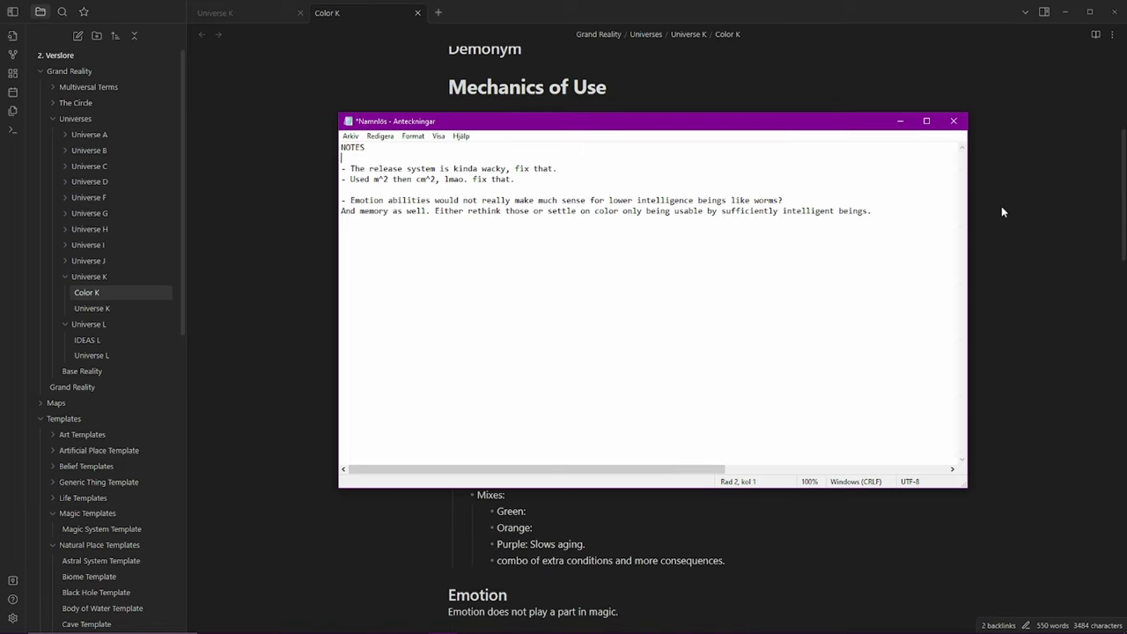
pyautogui.scroll(-1, 1001, 206)
pyautogui.moveTo(342, 169)
pyautogui.mouseDown()
pyautogui.moveTo(566, 179)
pyautogui.moveTo(332, 195)
pyautogui.moveTo(328, 176)
pyautogui.mouseUp()
pyautogui.click(606, 178)
pyautogui.click(549, 185)
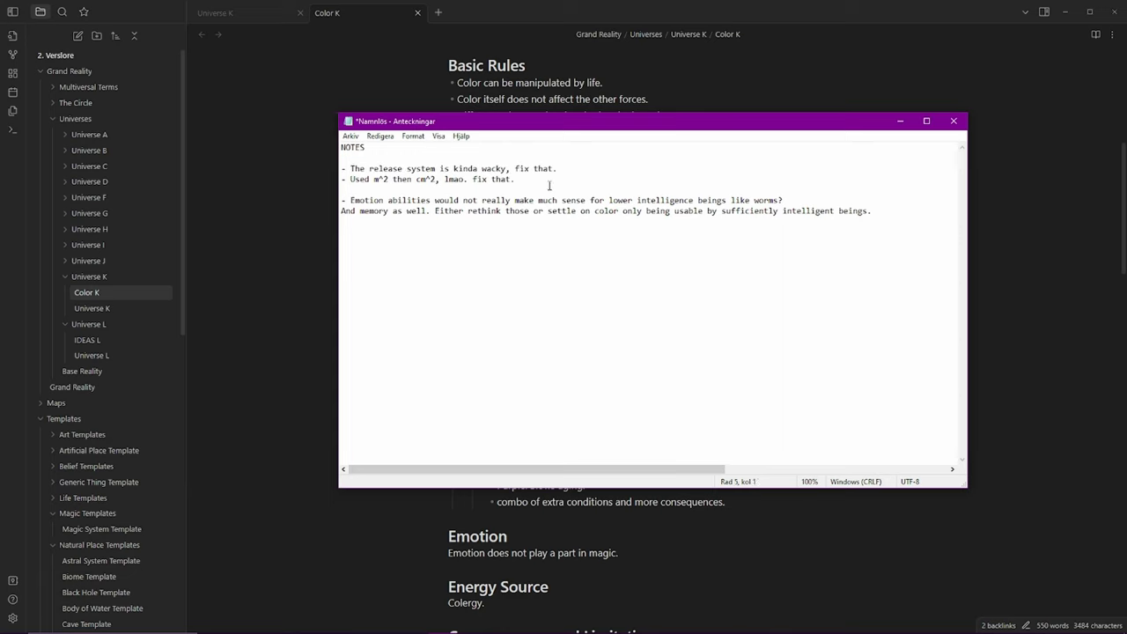
# Change the unit in the Standard Unit bullet under Consequences and Limitations to "1 cm^2".
pyautogui.click(743, 551)
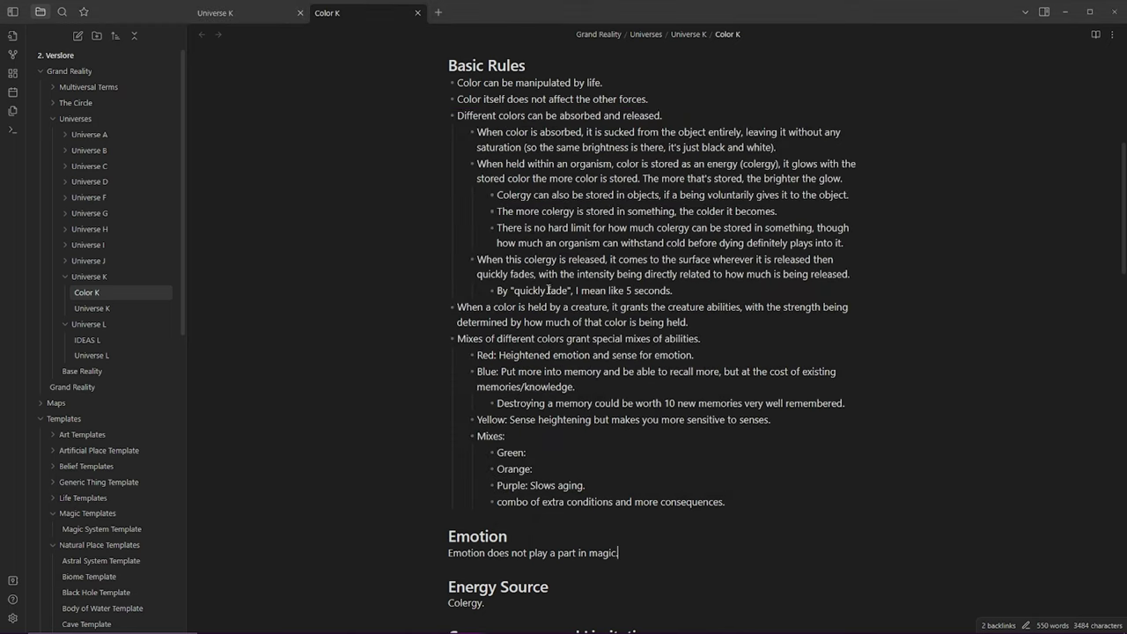
pyautogui.scroll(-4, 548, 115)
pyautogui.scroll(-2, 541, 179)
pyautogui.scroll(1, 590, 261)
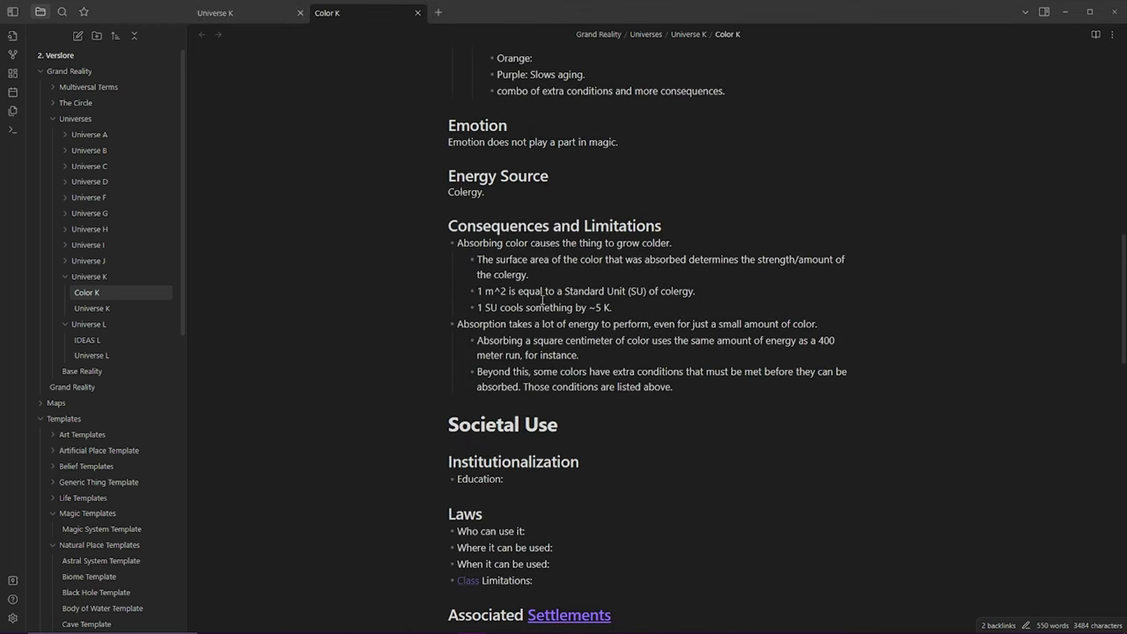
pyautogui.moveTo(477, 292); pyautogui.dragTo(511, 294)
pyautogui.click(577, 326)
pyautogui.click(533, 340)
pyautogui.moveTo(533, 341); pyautogui.dragTo(623, 341)
pyautogui.click(579, 354)
pyautogui.click(484, 291)
pyautogui.write('c')
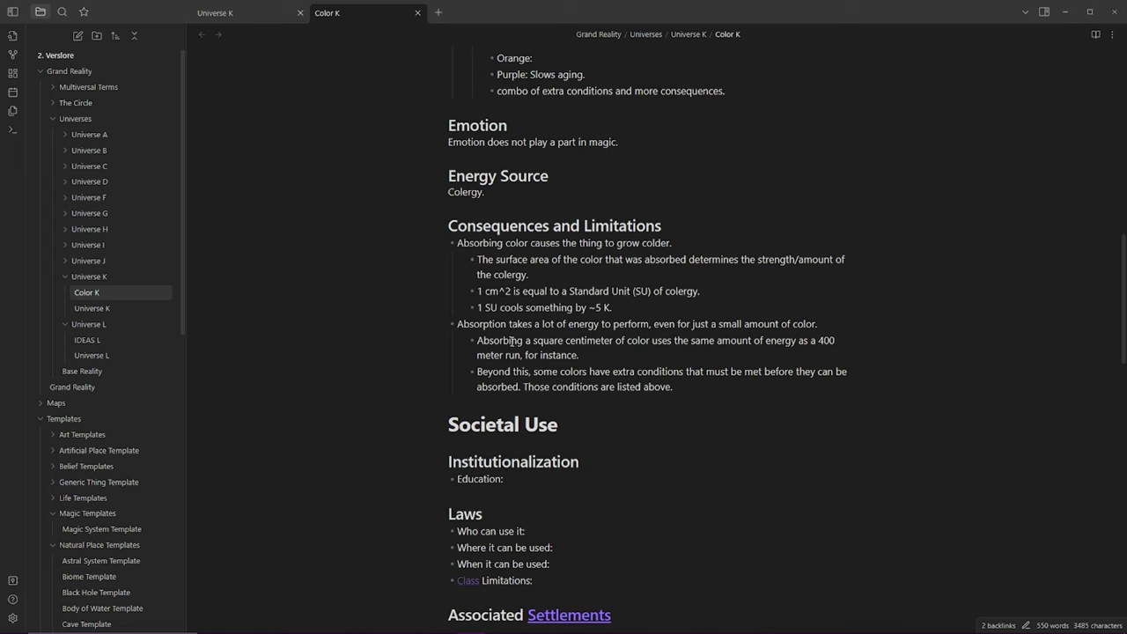
# Examine the 400 meter run absorption example, and reread the Notepad note about the release system.
pyautogui.moveTo(530, 342)
pyautogui.mouseDown()
pyautogui.moveTo(650, 342)
pyautogui.moveTo(532, 342)
pyautogui.mouseUp()
pyautogui.click(650, 342)
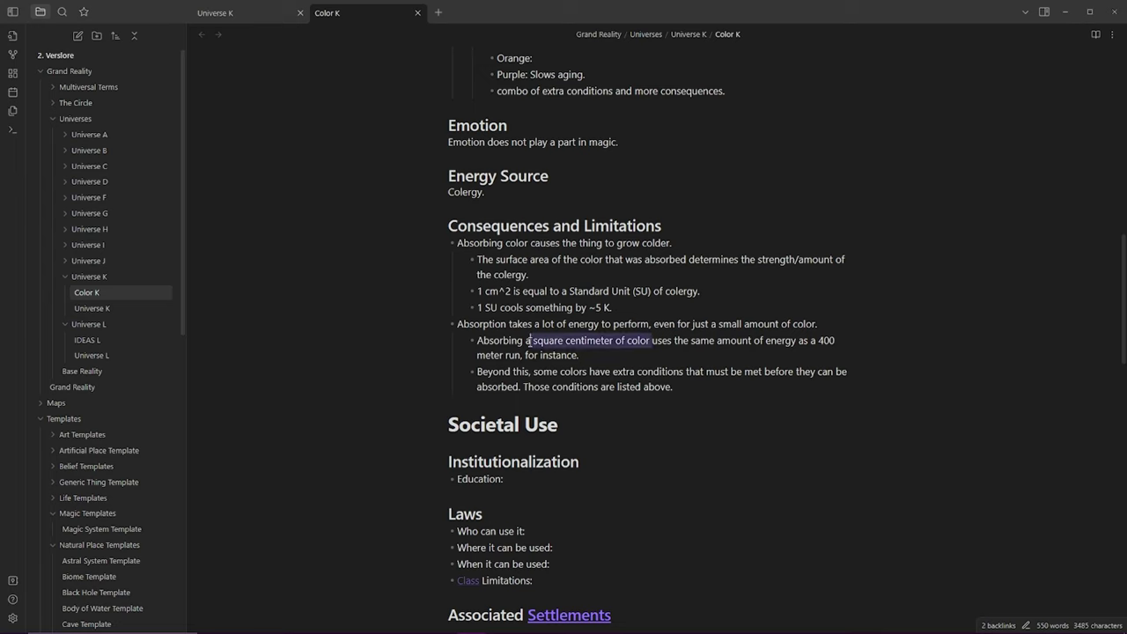
pyautogui.click(778, 356)
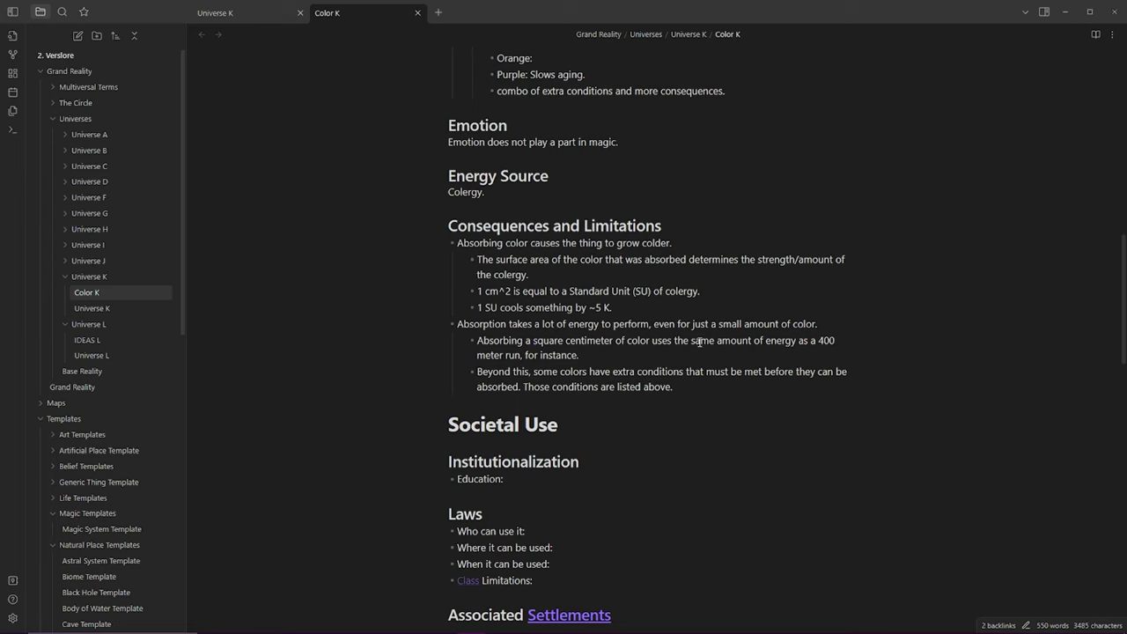
pyautogui.moveTo(690, 342); pyautogui.dragTo(524, 355)
pyautogui.click(626, 357)
pyautogui.click(442, 623)
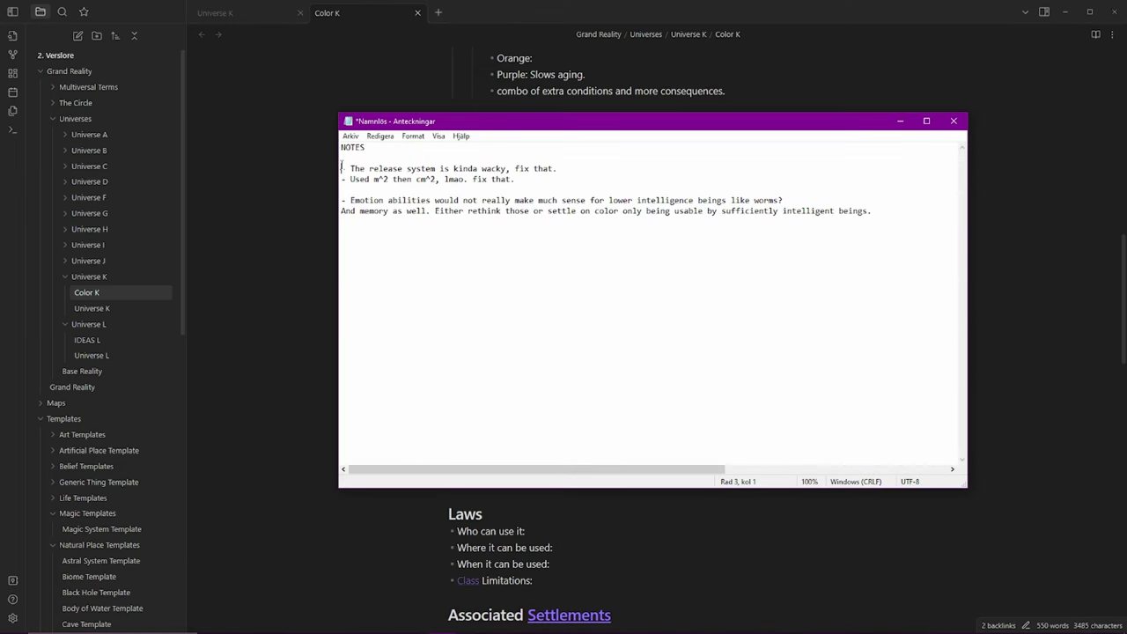
pyautogui.moveTo(342, 169); pyautogui.dragTo(563, 166)
pyautogui.click(651, 170)
pyautogui.click(744, 86)
# Replace the colergy release bullet and its "quickly fade" sub-bullet under Basic Rules with "There are two ways of releasing colergy:".
pyautogui.scroll(6, 756, 267)
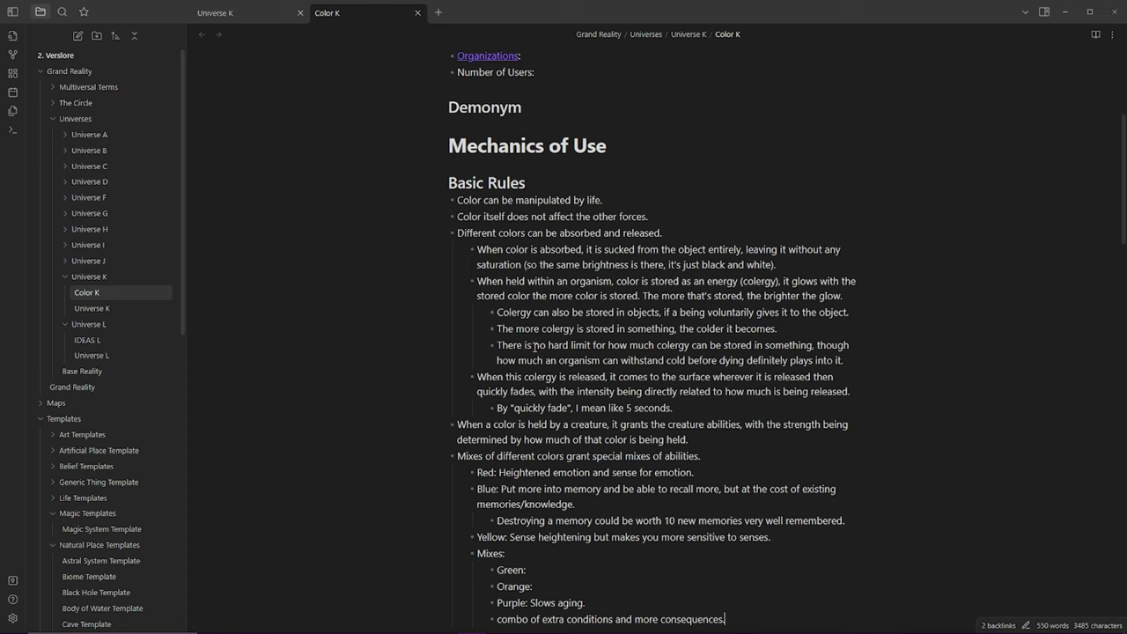
pyautogui.scroll(-2, 534, 348)
pyautogui.moveTo(672, 291); pyautogui.dragTo(478, 259)
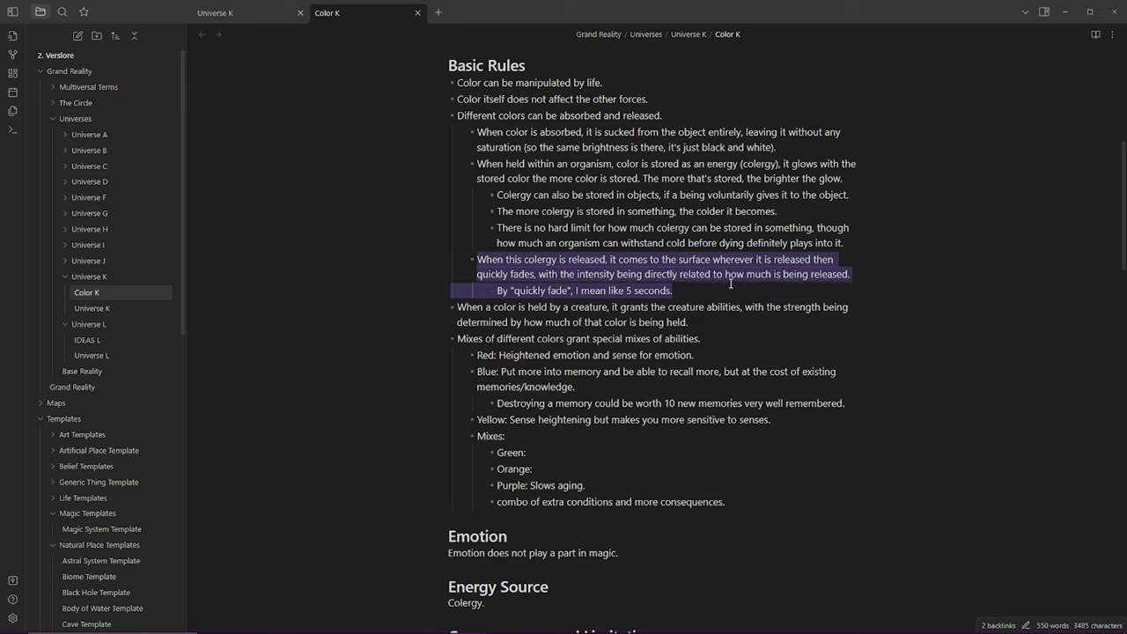
pyautogui.click(550, 276)
pyautogui.moveTo(709, 297); pyautogui.dragTo(479, 259)
pyautogui.hotkey('ctrl', 'z')
pyautogui.keyDown('shift'); pyautogui.click(558, 261); pyautogui.keyUp('shift')
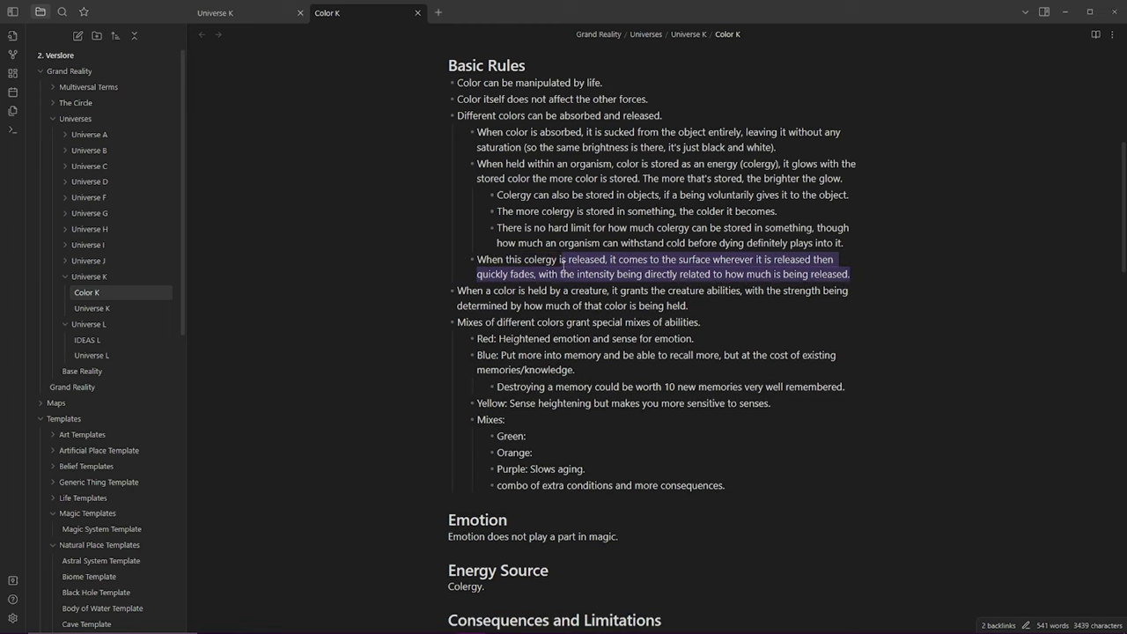
pyautogui.keyDown('shift'); pyautogui.click(477, 259); pyautogui.keyUp('shift')
pyautogui.write('To release colergy, one must put it back on objects')
pyautogui.hotkey('shift', 'Home')
pyautogui.write('There are two ways of releasing colergy:')
# Add sub-bullets about putting colergy on an object's surface as color again, with red being "painted" on something, and "Storing it within an object.".
pyautogui.press('Return')
pyautogui.press('Tab')
pyautogui.write('Putting it on the surface of an object in the form of color')
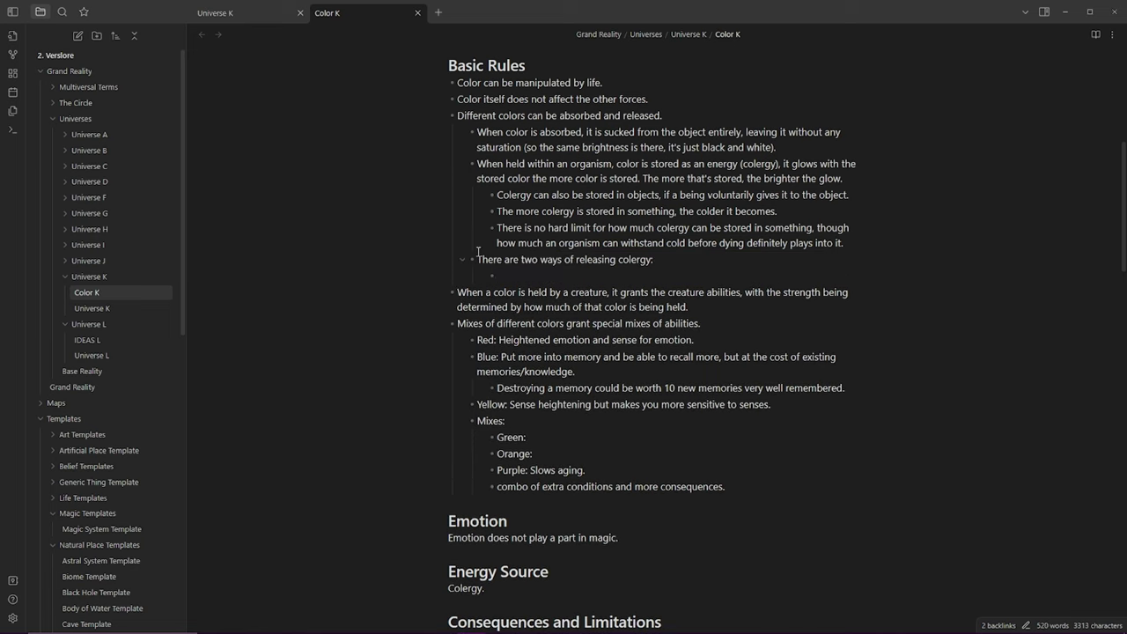
pyautogui.write(' again. So red colergy can be "painted" on something when you don\'t want it anymore.')
pyautogui.press('Return')
pyautogui.write('Storing it within an object.')
# Nest a bullet explaining color stacking with red over a purple object, and append "This makes the object glow that color and does not affect the surface color.".
pyautogui.click(818, 291)
pyautogui.press('Return')
pyautogui.press('Tab')
pyautogui.write('In this case, the colors stack, such that if an object was purple, then red is put over it, once the red is absorbed again, the object becomes purple again.')
pyautogui.press('Down')
pyautogui.write('This makes the object glow that color and does not affect the surface color')
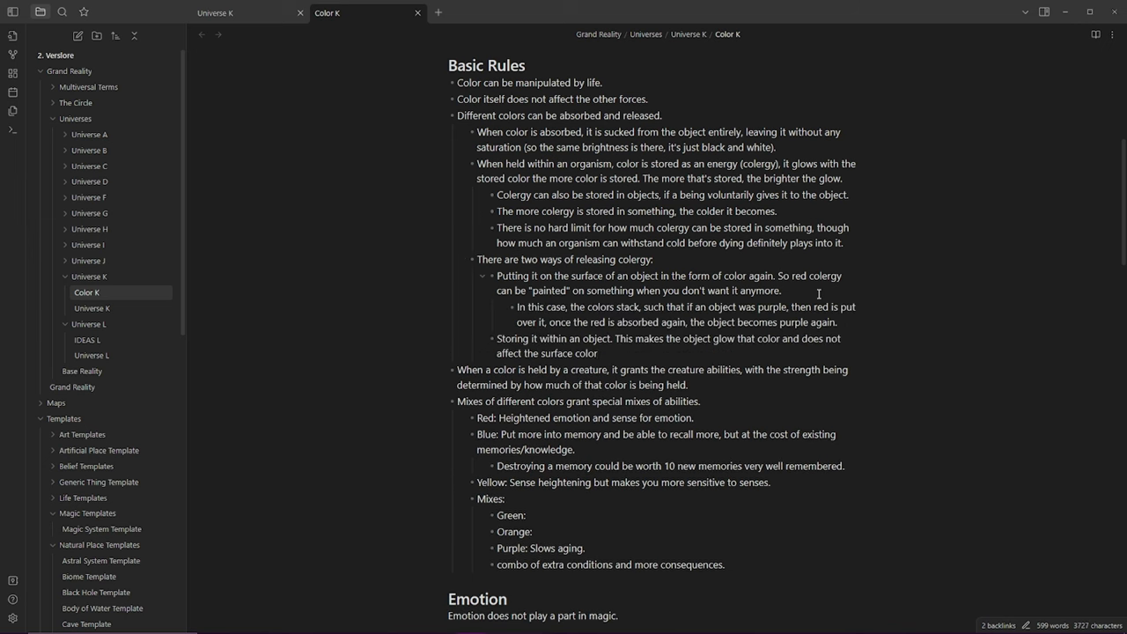
pyautogui.write('.')
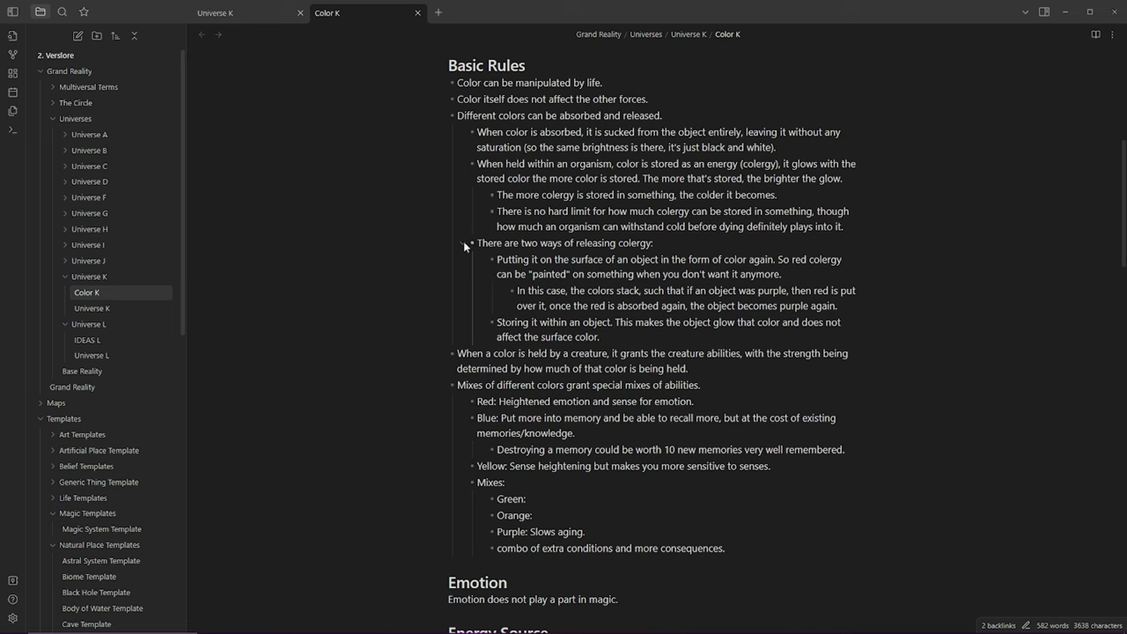
# Review the bullets on the two ways of releasing colergy, the color stacking rule, and the glow and cold of stored colergy.
pyautogui.moveTo(476, 243); pyautogui.dragTo(638, 337)
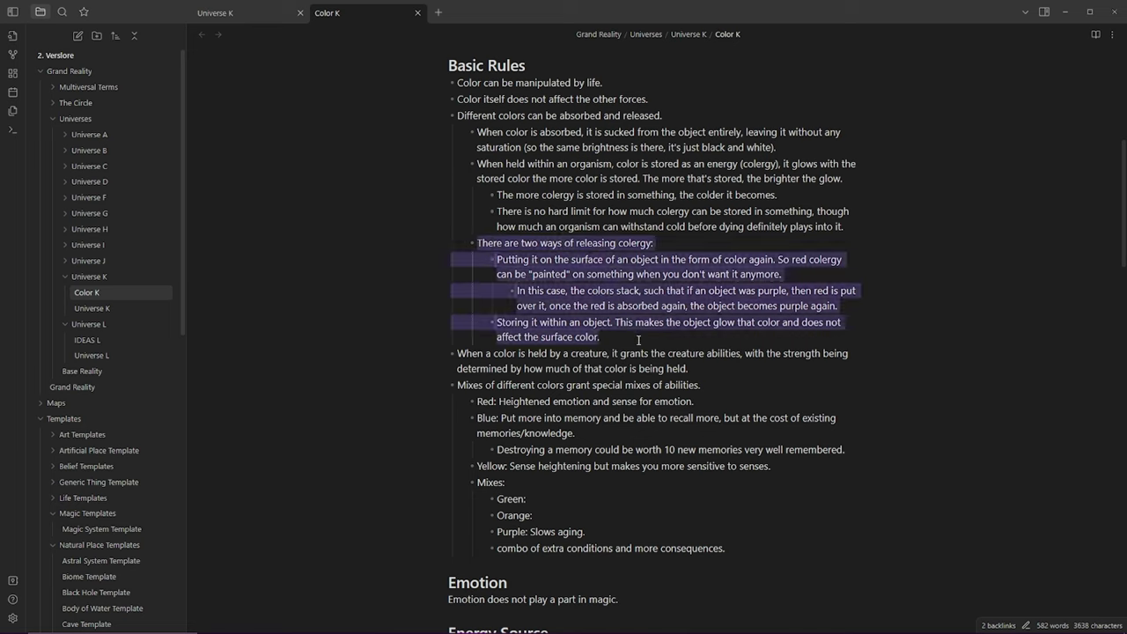
pyautogui.click(669, 244)
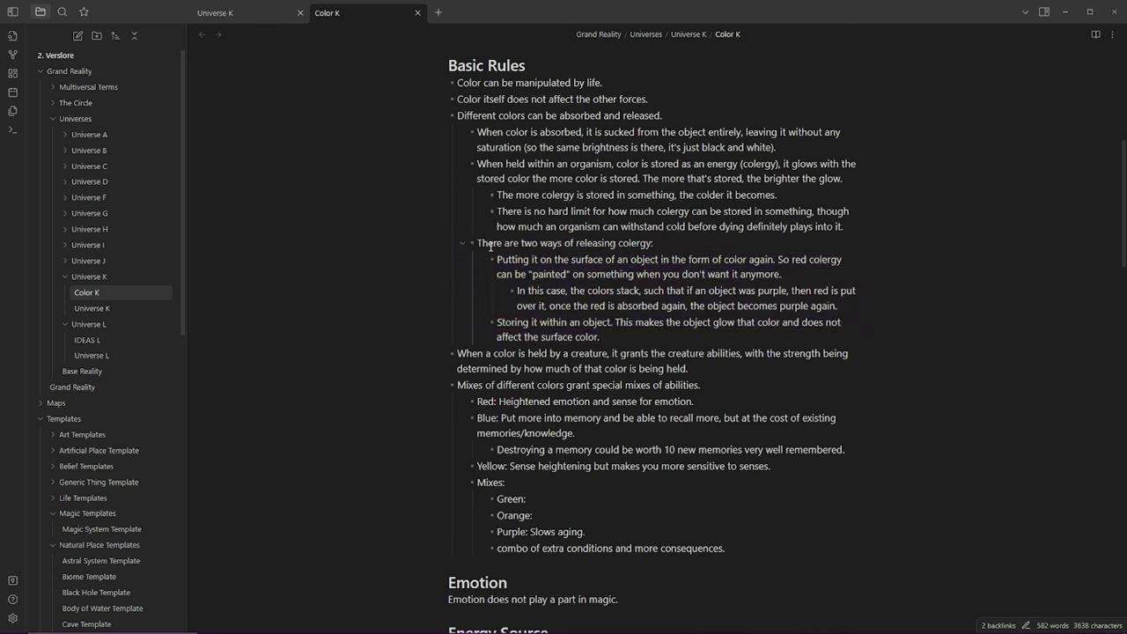
pyautogui.moveTo(478, 243); pyautogui.dragTo(678, 237)
pyautogui.click(664, 246)
pyautogui.moveTo(496, 259); pyautogui.dragTo(810, 270)
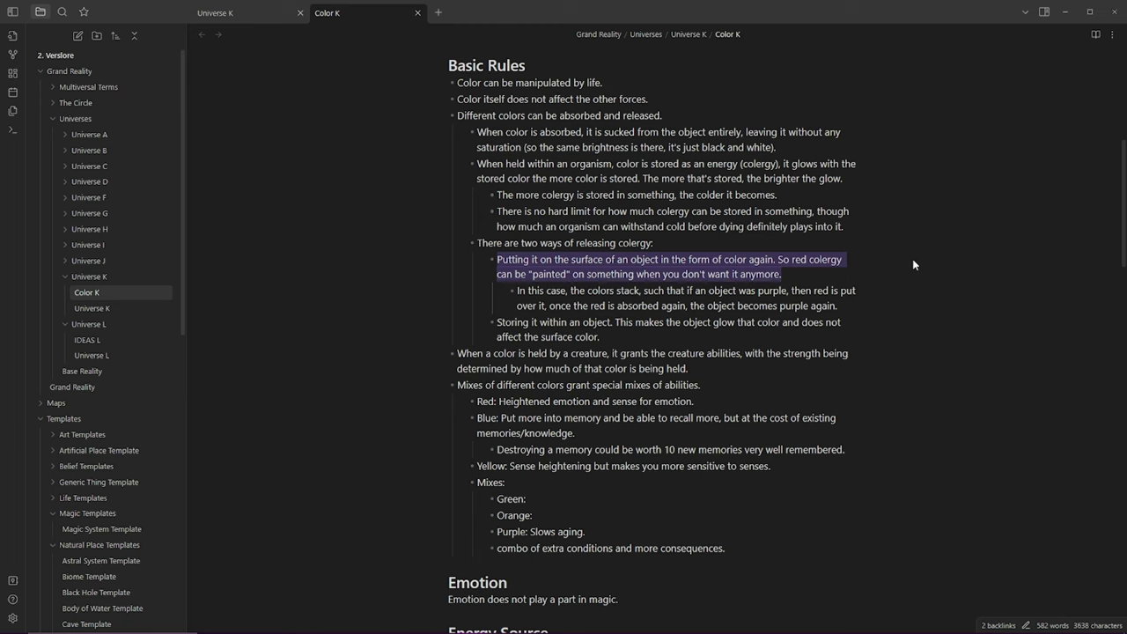
pyautogui.moveTo(518, 291); pyautogui.dragTo(841, 306)
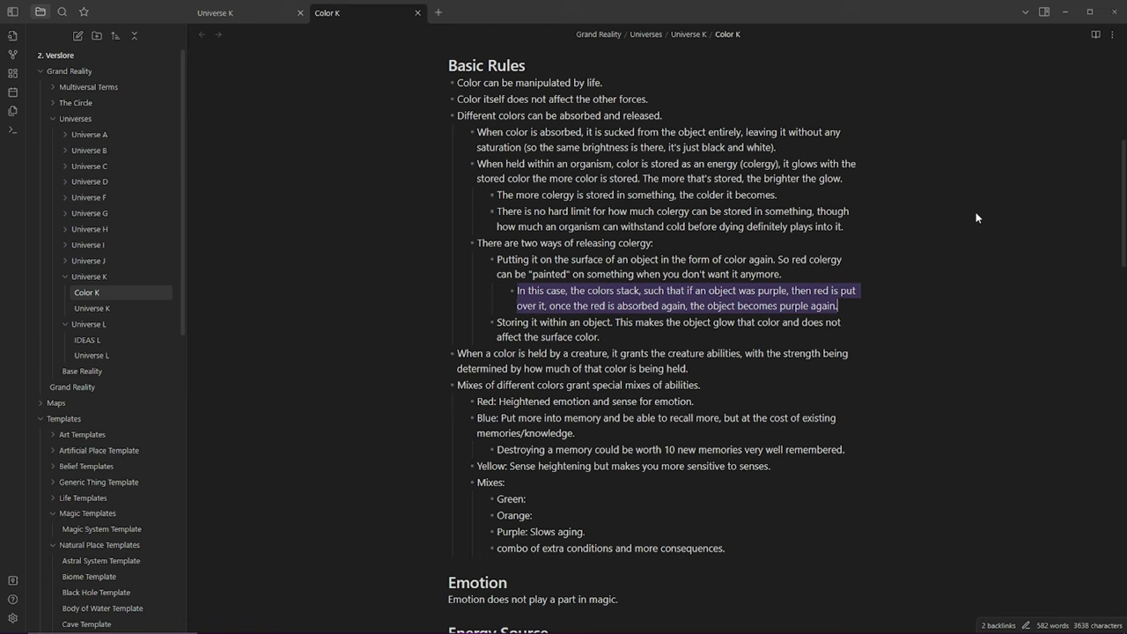
pyautogui.click(540, 305)
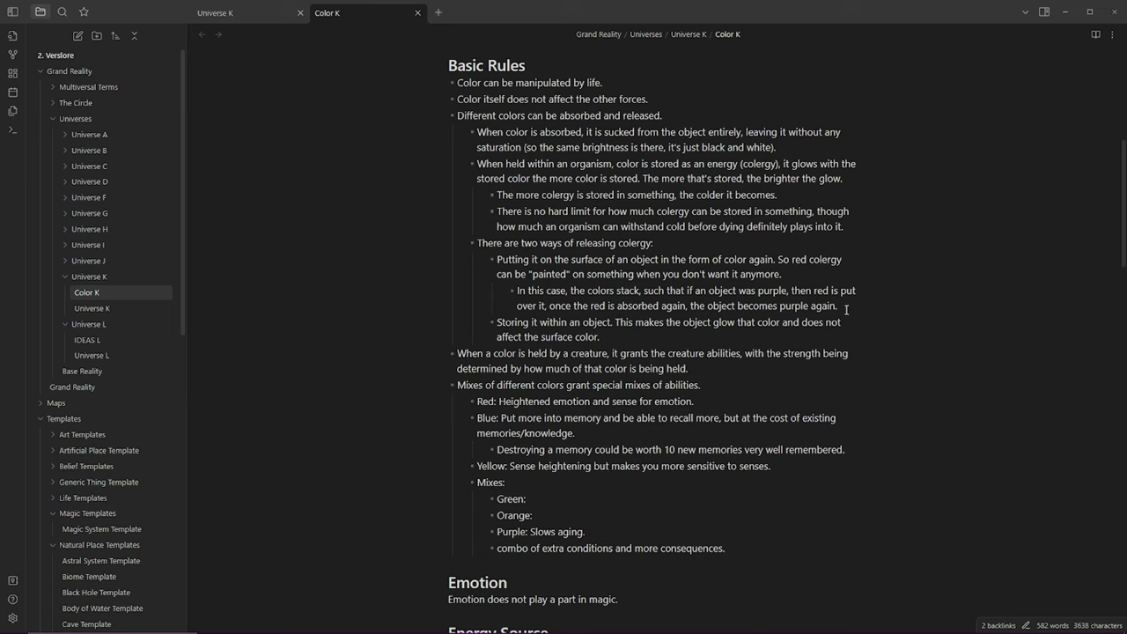
pyautogui.moveTo(844, 308); pyautogui.dragTo(514, 292)
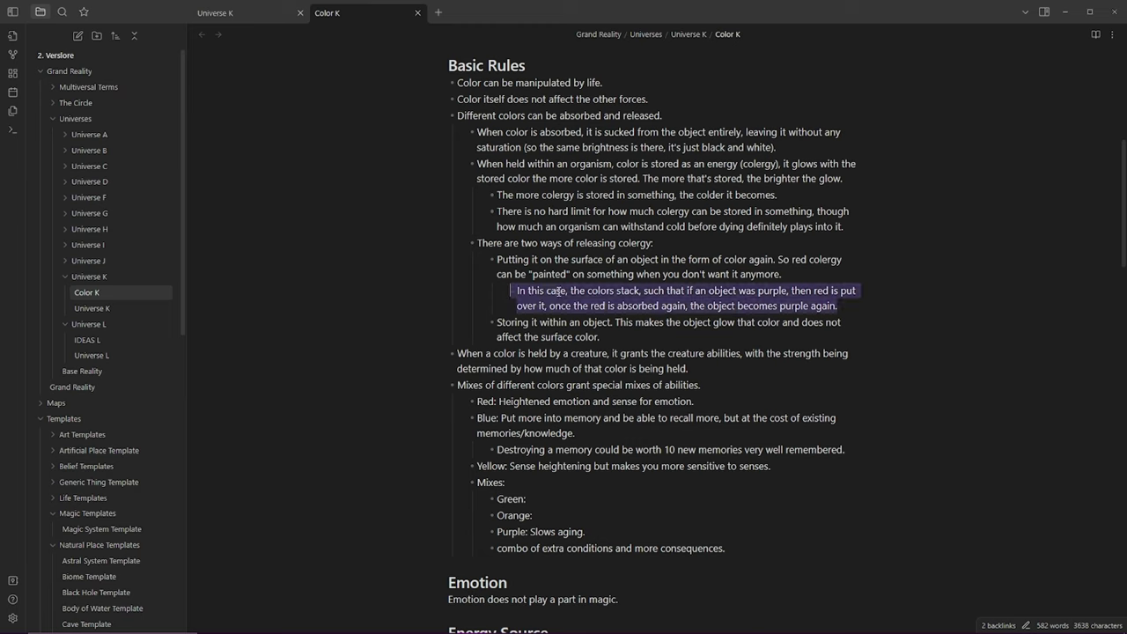
pyautogui.click(556, 294)
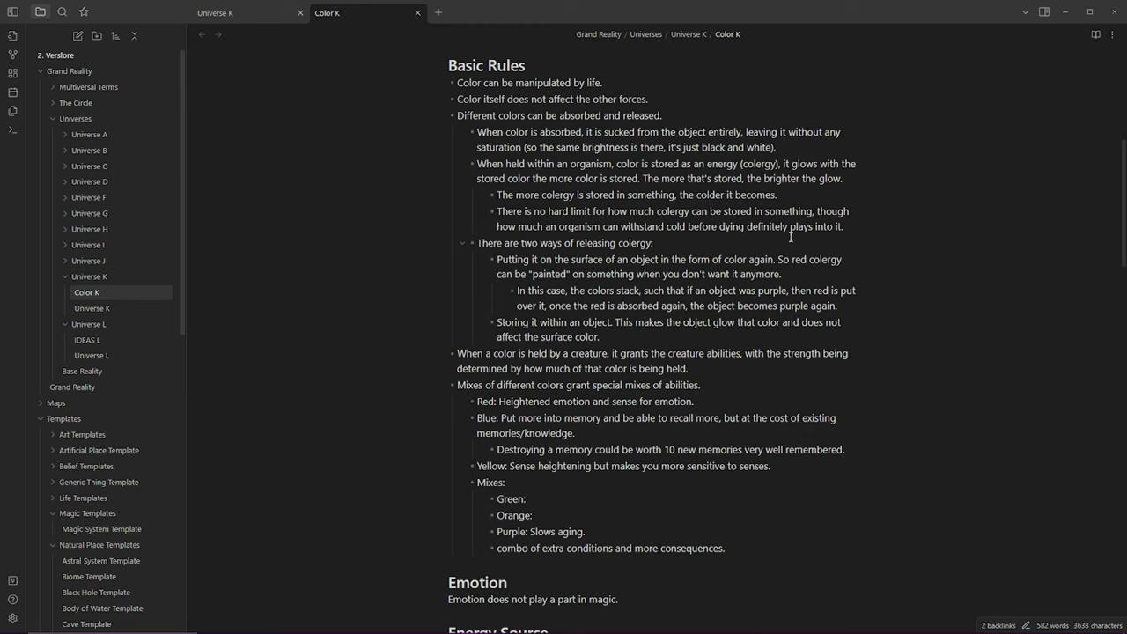
pyautogui.press('End')
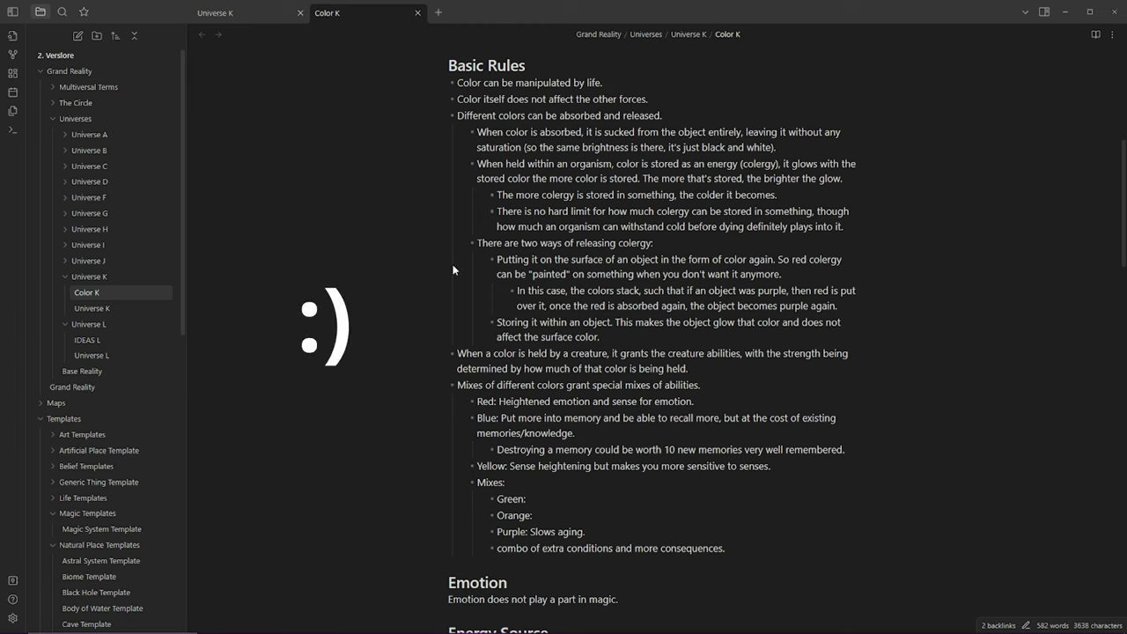
pyautogui.moveTo(492, 322); pyautogui.dragTo(600, 337)
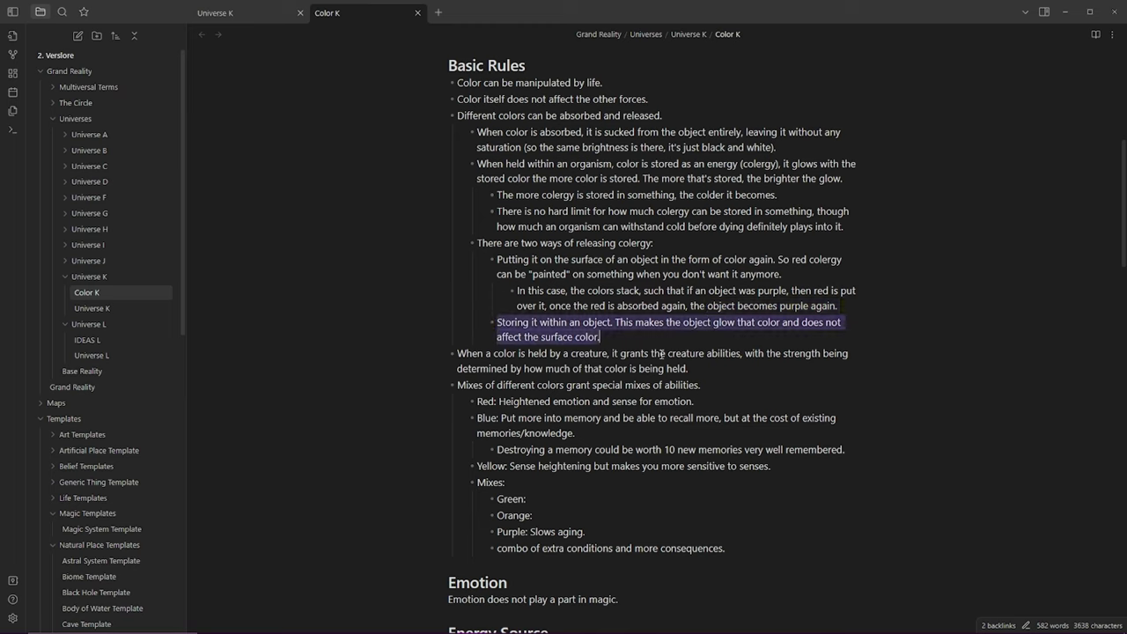
pyautogui.moveTo(478, 177); pyautogui.dragTo(812, 195)
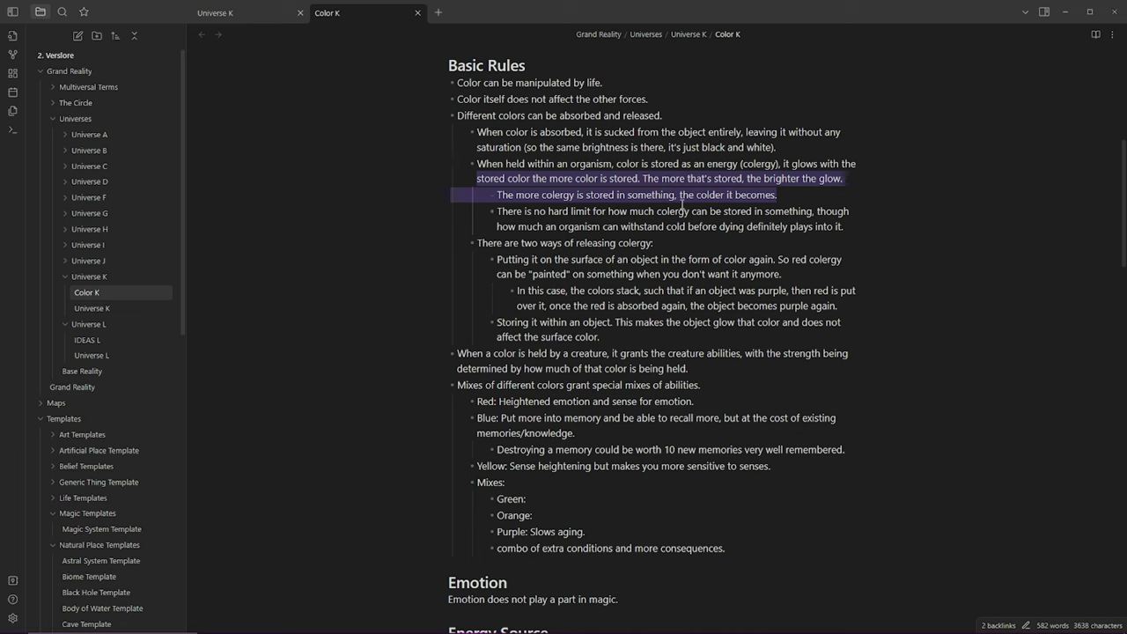
pyautogui.click(577, 198)
pyautogui.click(615, 334)
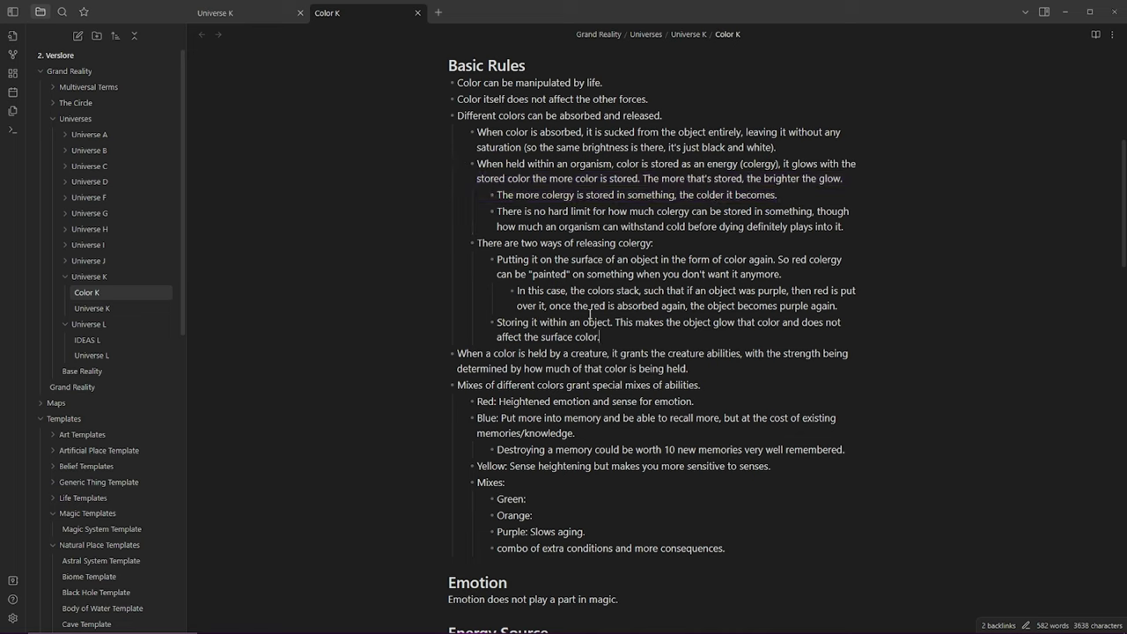
pyautogui.tripleClick(697, 335)
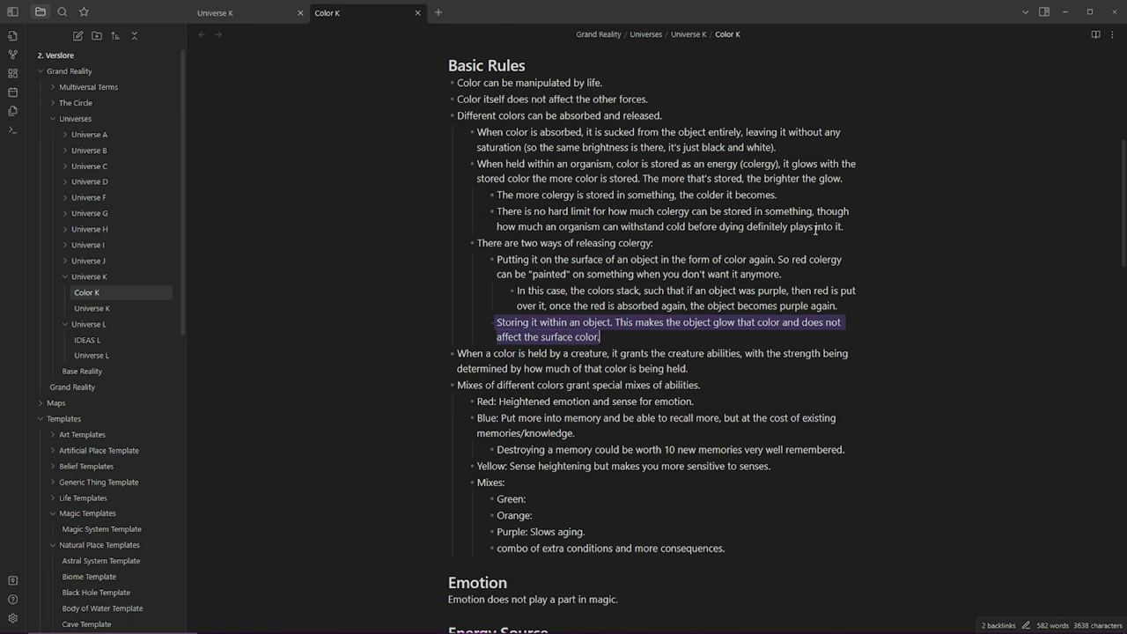
# Nest the bullet "If the object is then broken, the colergy is stored in the shards." under the one about storing within an object.
pyautogui.click(664, 340)
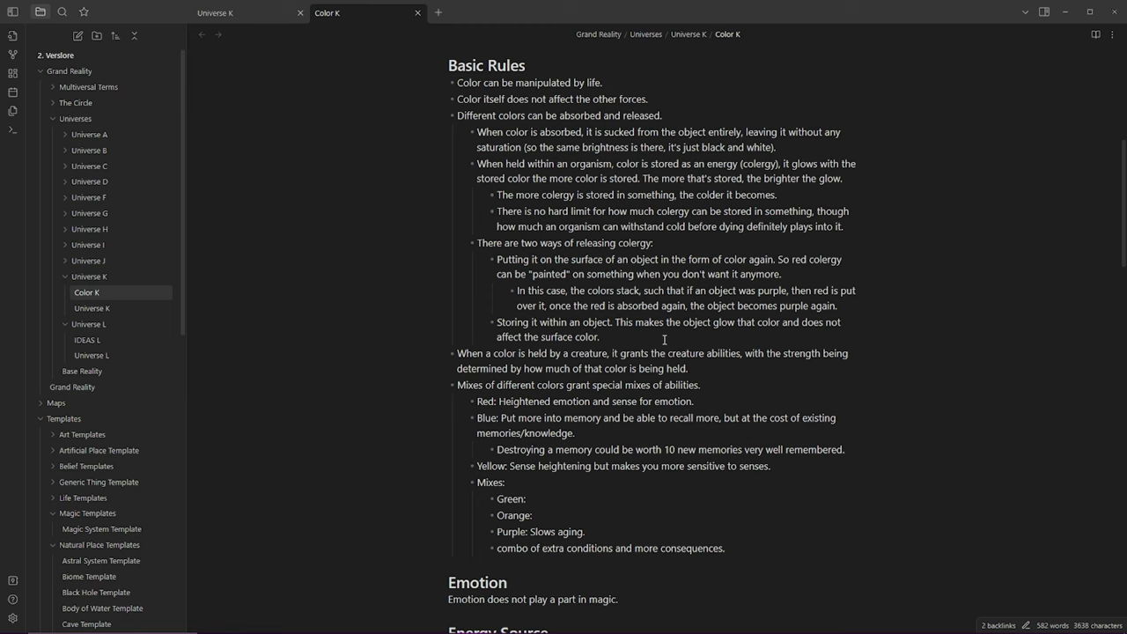
pyautogui.press('Return')
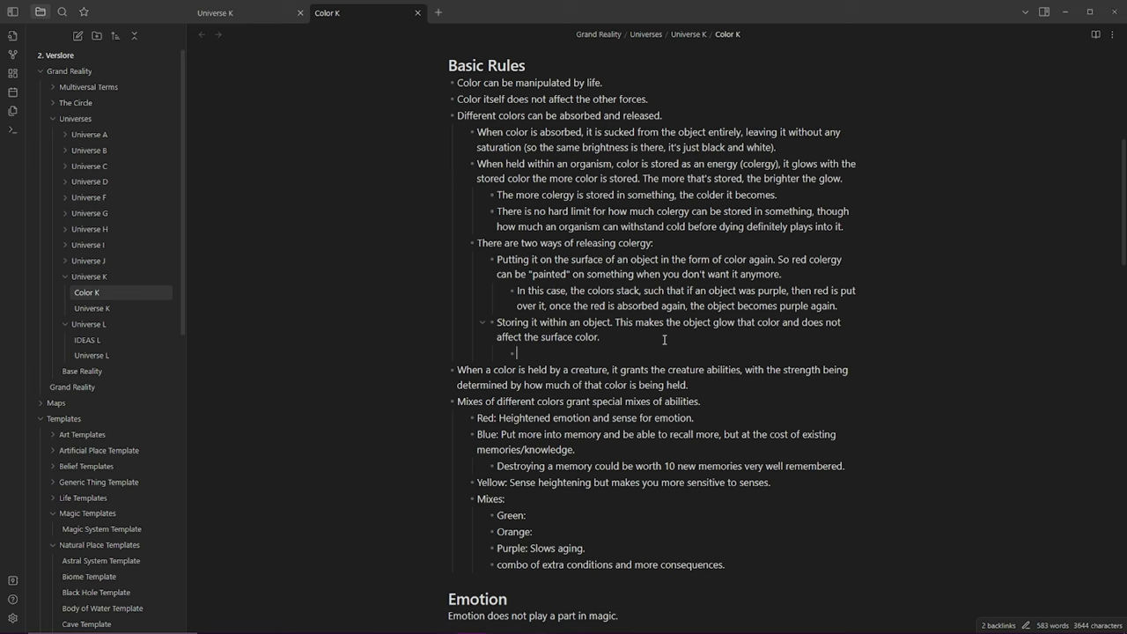
pyautogui.write('If the object is then broken, the colergy is')
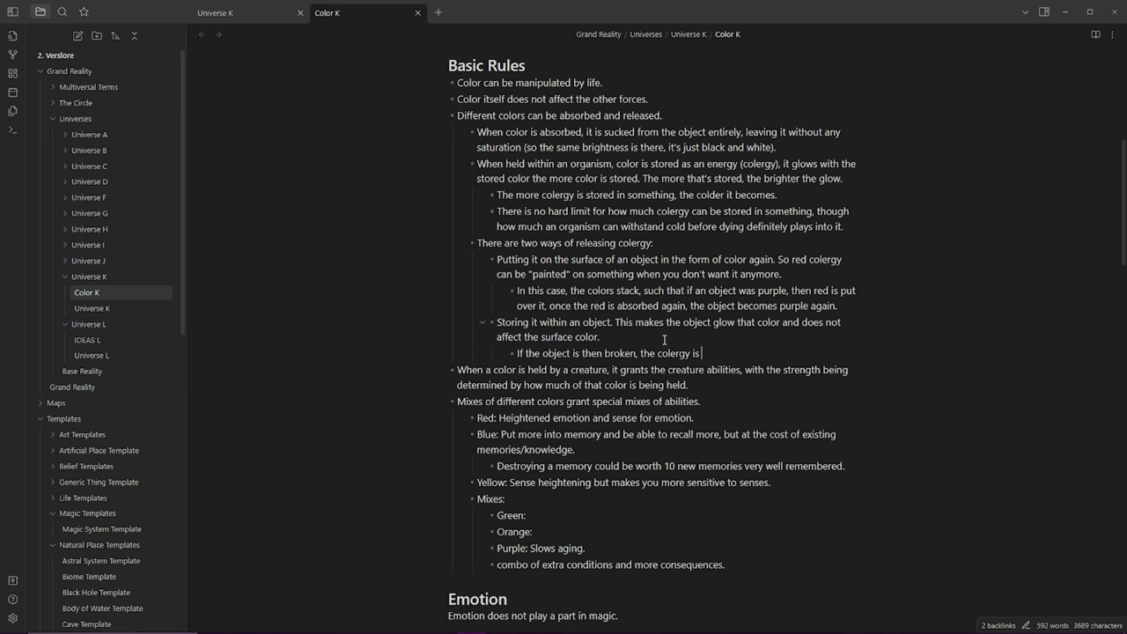
pyautogui.write('stored in the shards.')
pyautogui.moveTo(816, 350); pyautogui.dragTo(643, 353)
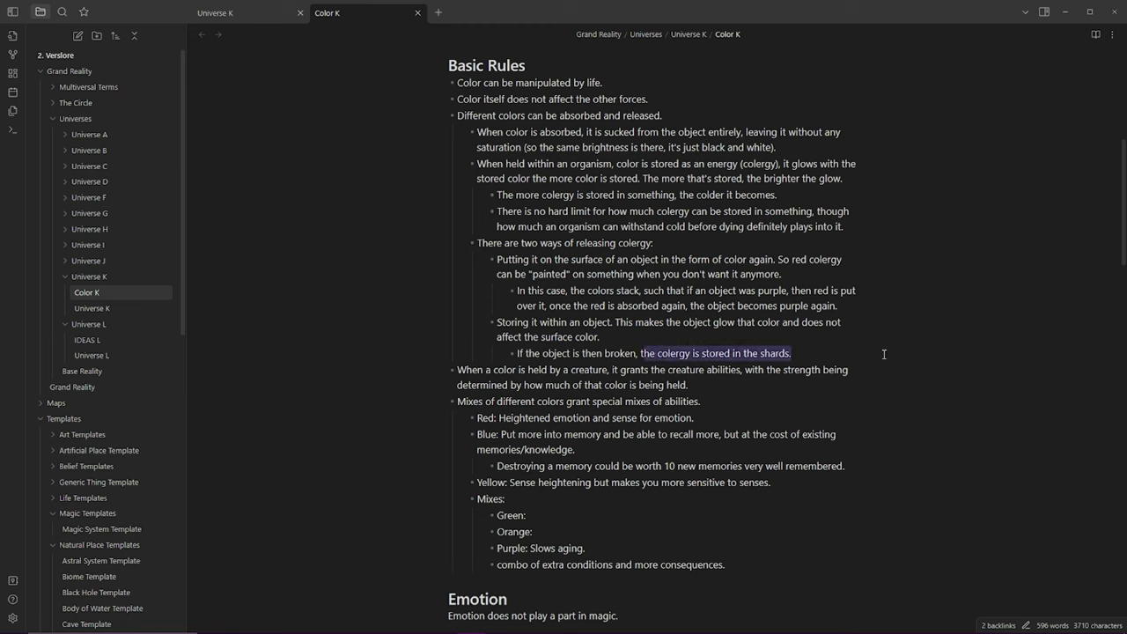
pyautogui.click(829, 360)
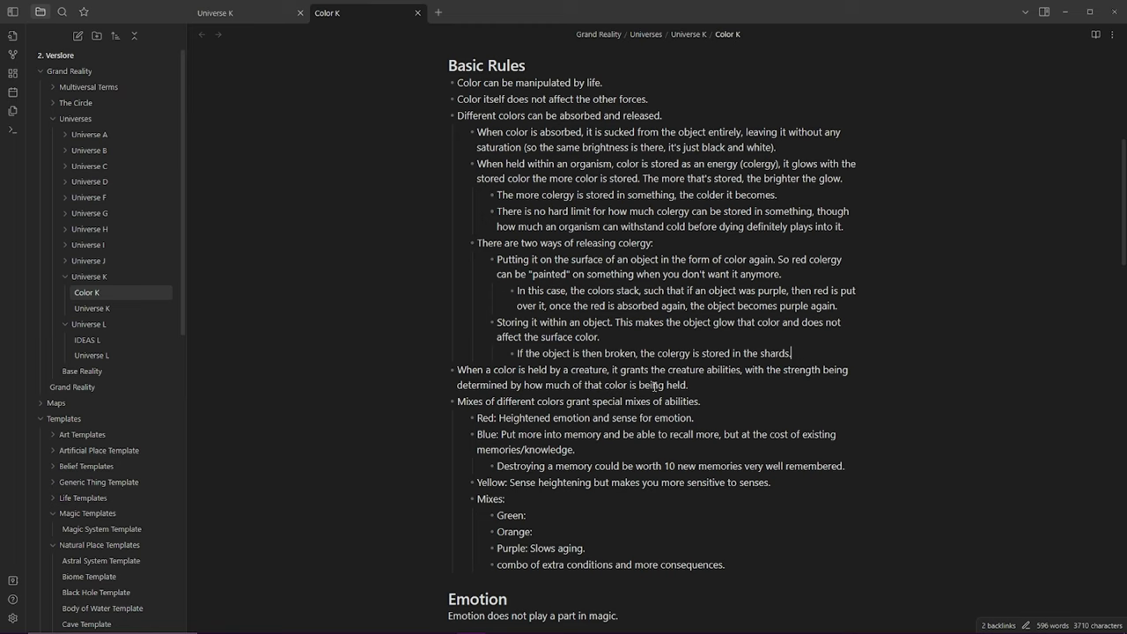
# Switch to Notepad and delete the two resolved notes about the release system and the m^2/cm^2 units.
pyautogui.hotkey('alt', 'Tab')
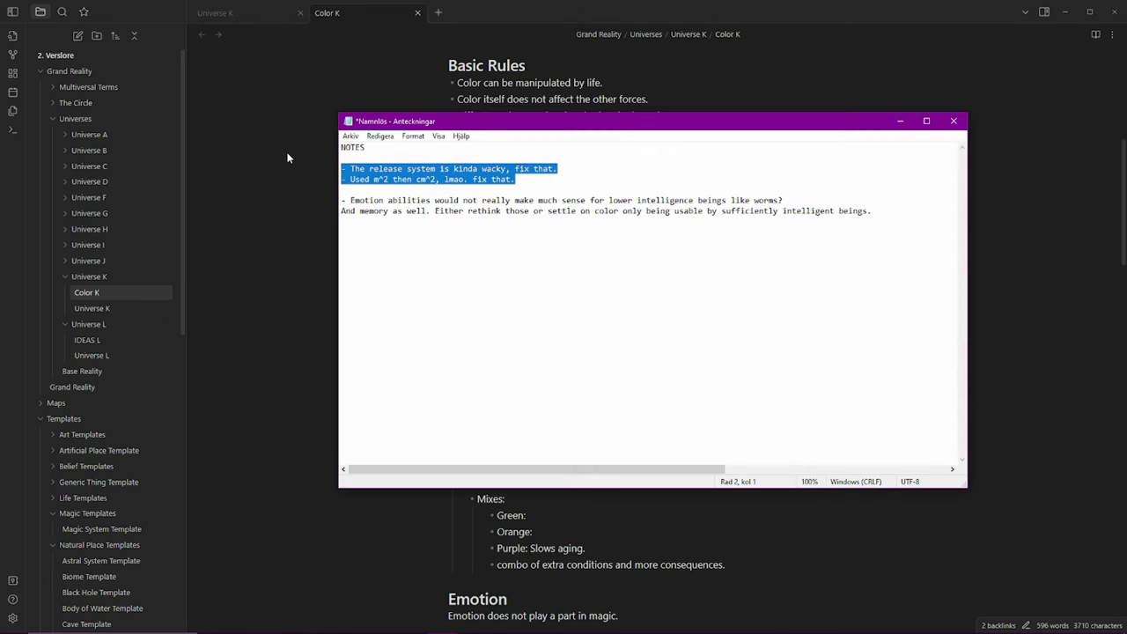
pyautogui.press('Delete')
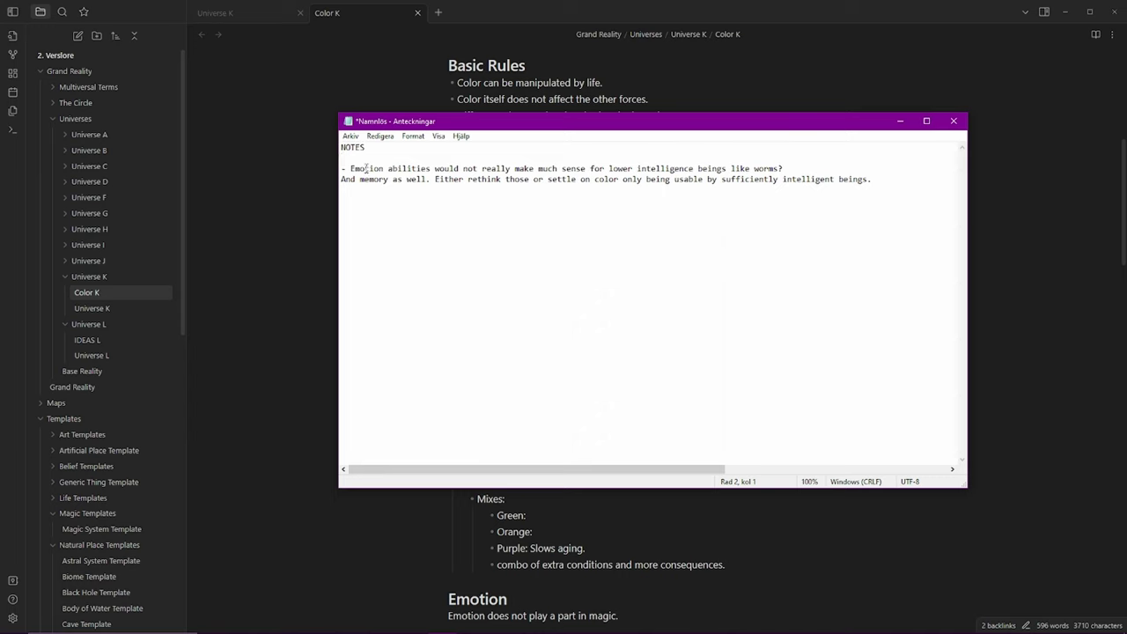
# Review the remaining note about emotion and memory abilities for lower intelligence beings and the option of restricting color use.
pyautogui.moveTo(342, 168); pyautogui.dragTo(756, 210)
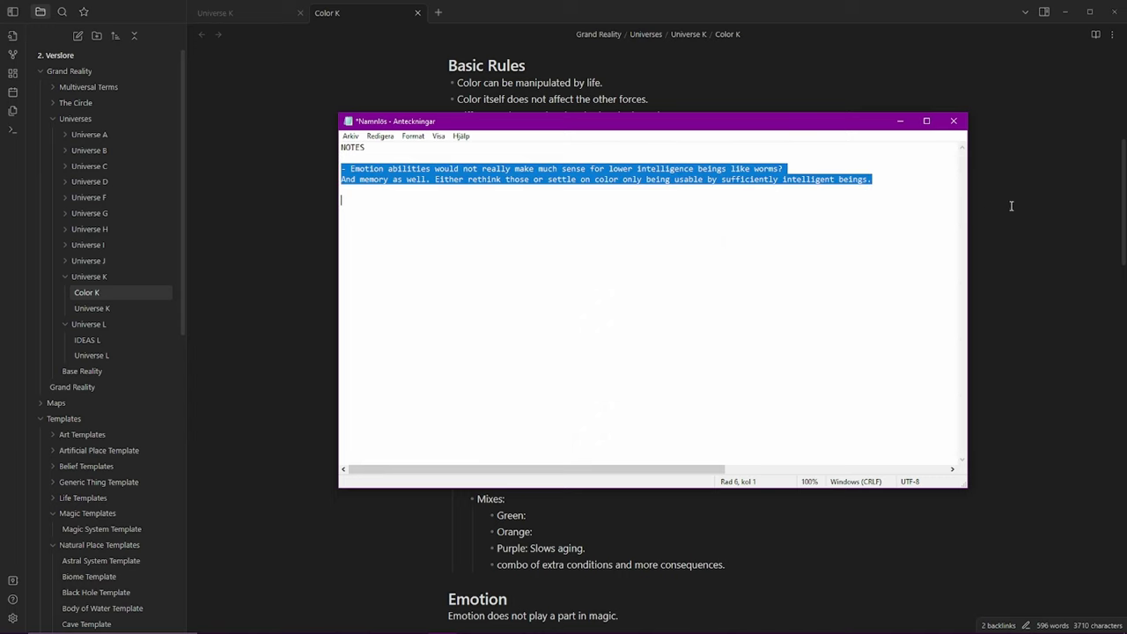
pyautogui.click(890, 181)
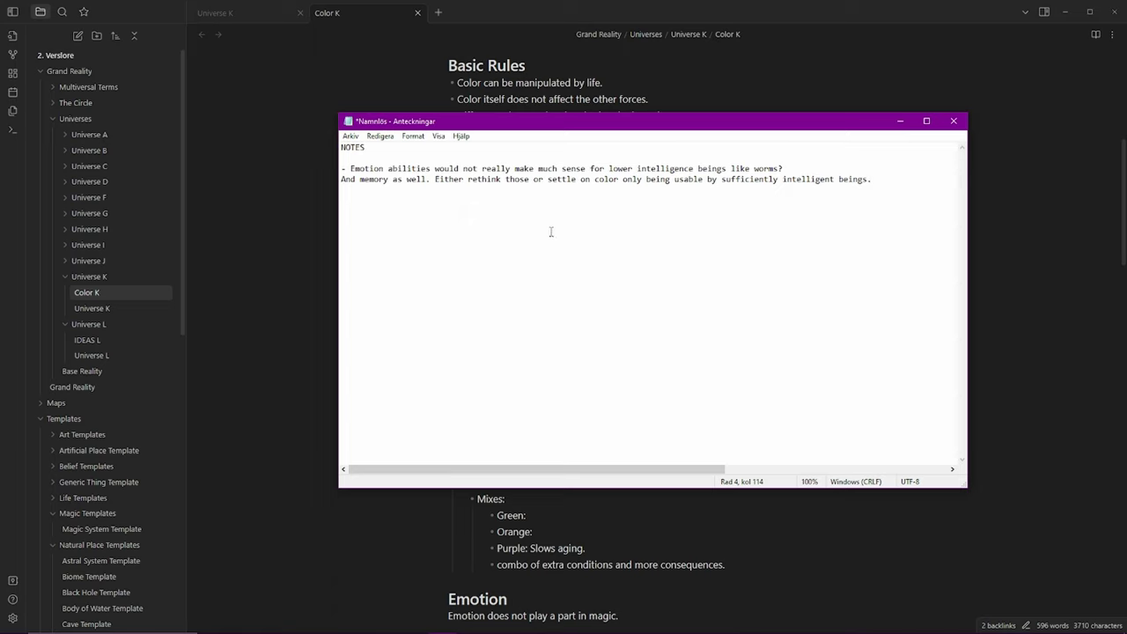
pyautogui.press('Return')
pyautogui.click(892, 182)
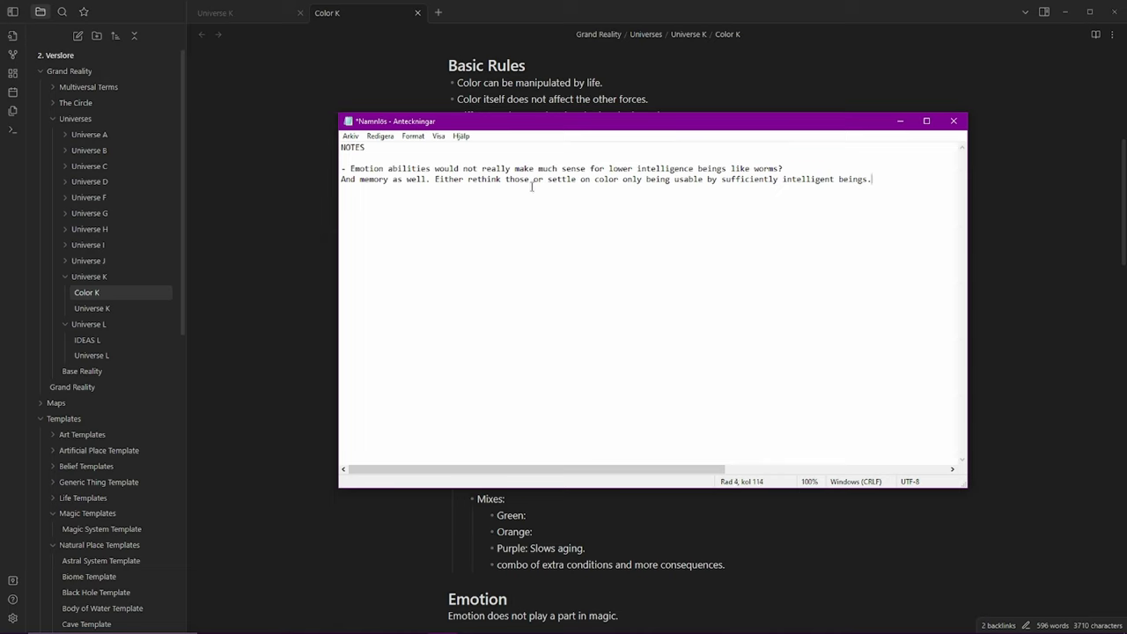
pyautogui.moveTo(881, 180); pyautogui.dragTo(430, 179)
pyautogui.click(431, 178)
pyautogui.moveTo(873, 179); pyautogui.dragTo(741, 180)
pyautogui.click(818, 214)
# Switch back to Obsidian and examine the abilities listed for Red, Blue, Yellow and the color mixes.
pyautogui.hotkey('alt', 'Tab')
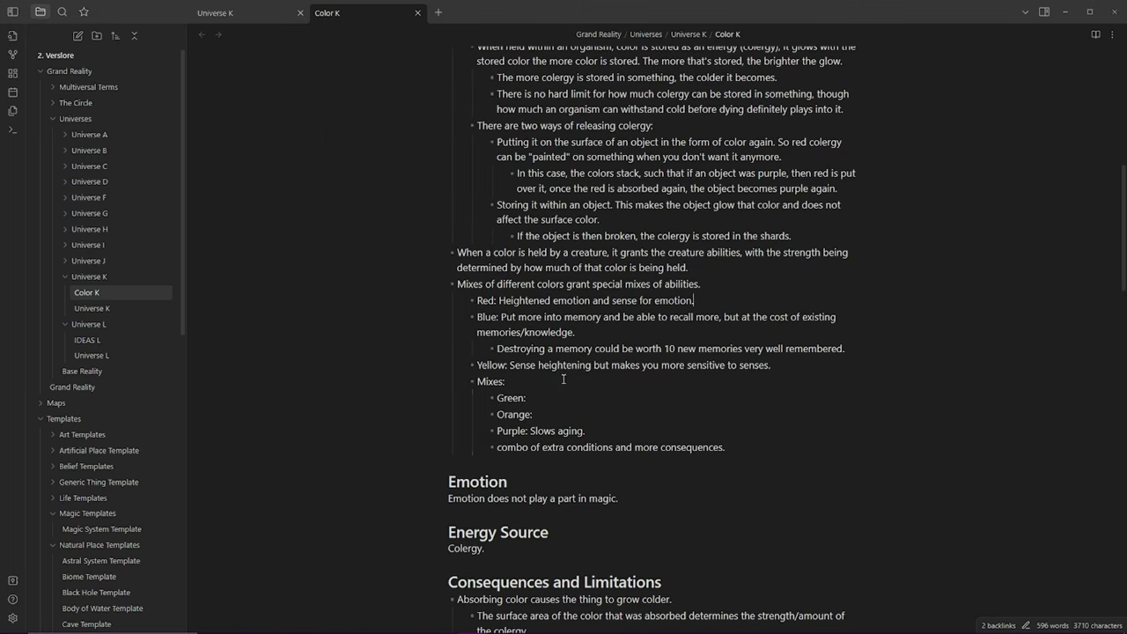
pyautogui.press('Home')
pyautogui.hotkey('shift', 'End')
pyautogui.keyDown('shift'); pyautogui.click(585, 430); pyautogui.keyUp('shift')
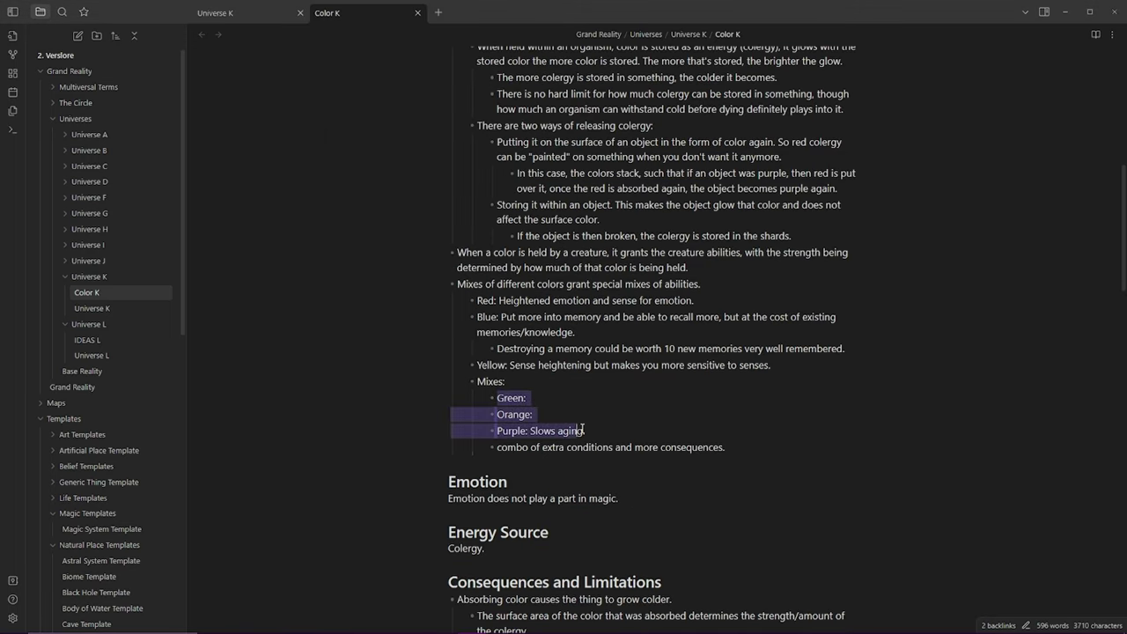
pyautogui.click(601, 436)
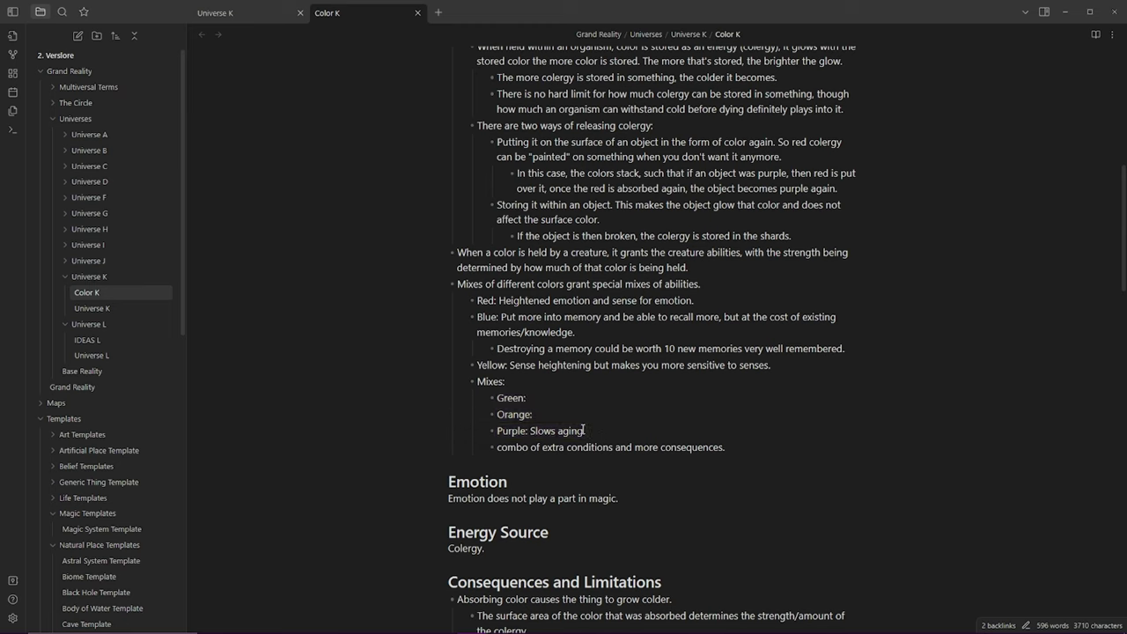
pyautogui.moveTo(603, 433); pyautogui.dragTo(509, 368)
pyautogui.moveTo(771, 365); pyautogui.dragTo(471, 302)
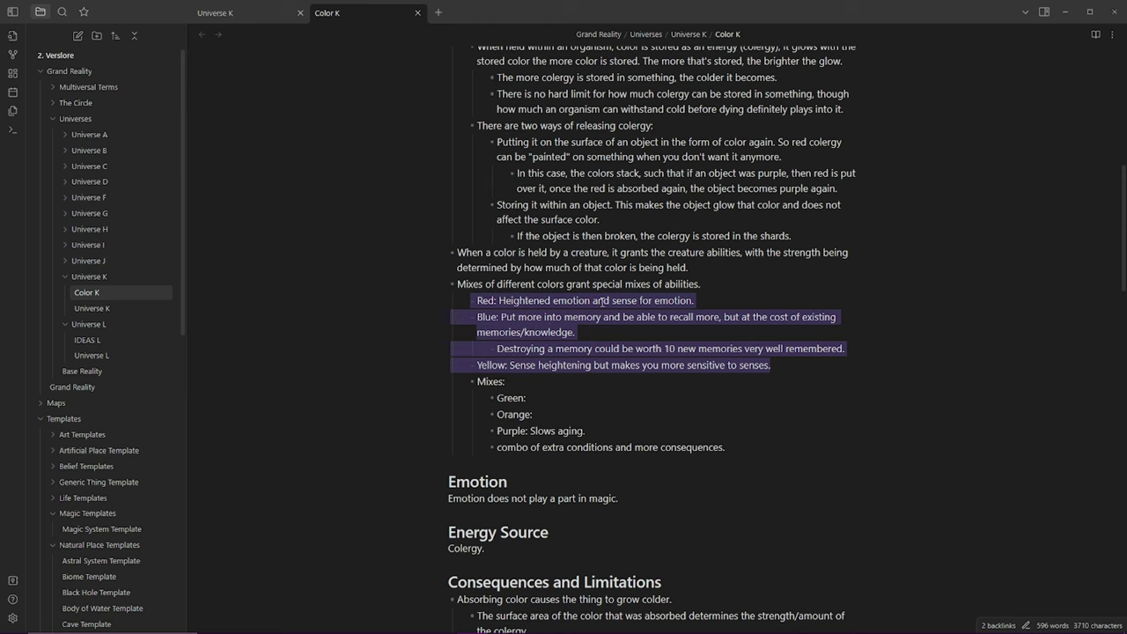
pyautogui.click(502, 301)
pyautogui.hotkey('shift', 'End')
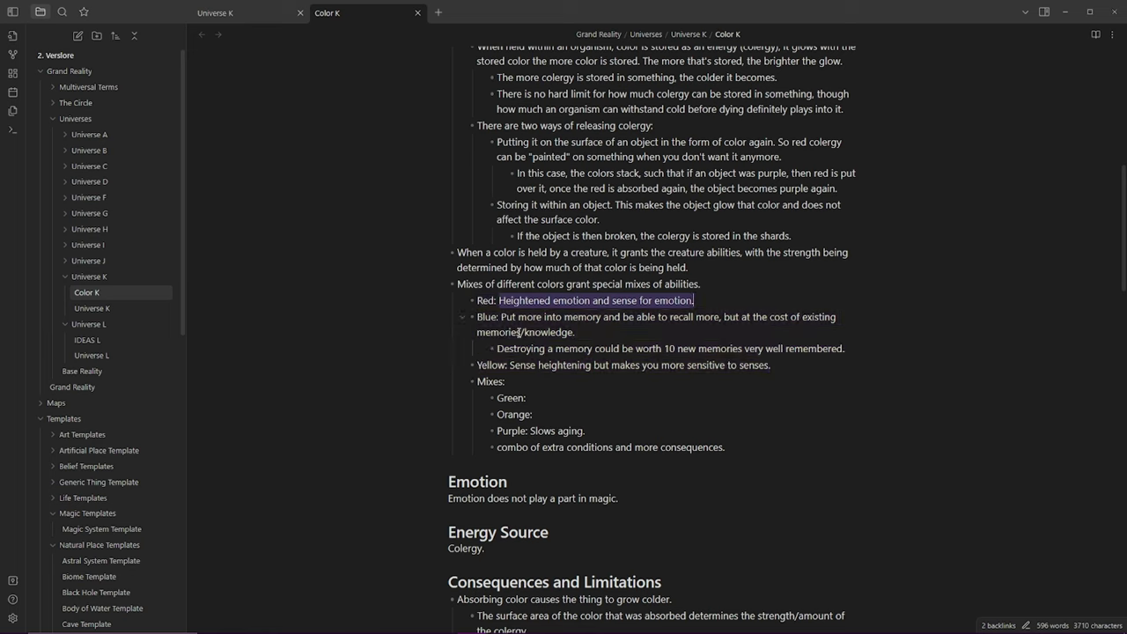
pyautogui.moveTo(501, 317); pyautogui.dragTo(669, 333)
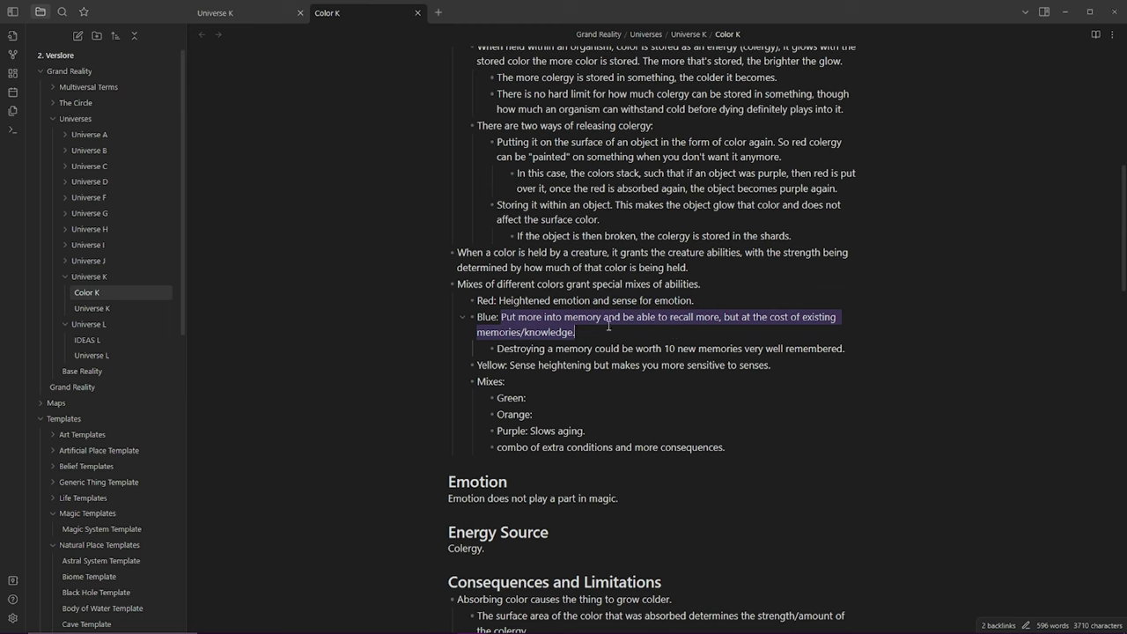
# Move the ability text "Heightened emotion and sense for emotion." from the Red bullet to the Green mix.
pyautogui.click(500, 301)
pyautogui.moveTo(499, 300); pyautogui.dragTo(702, 301)
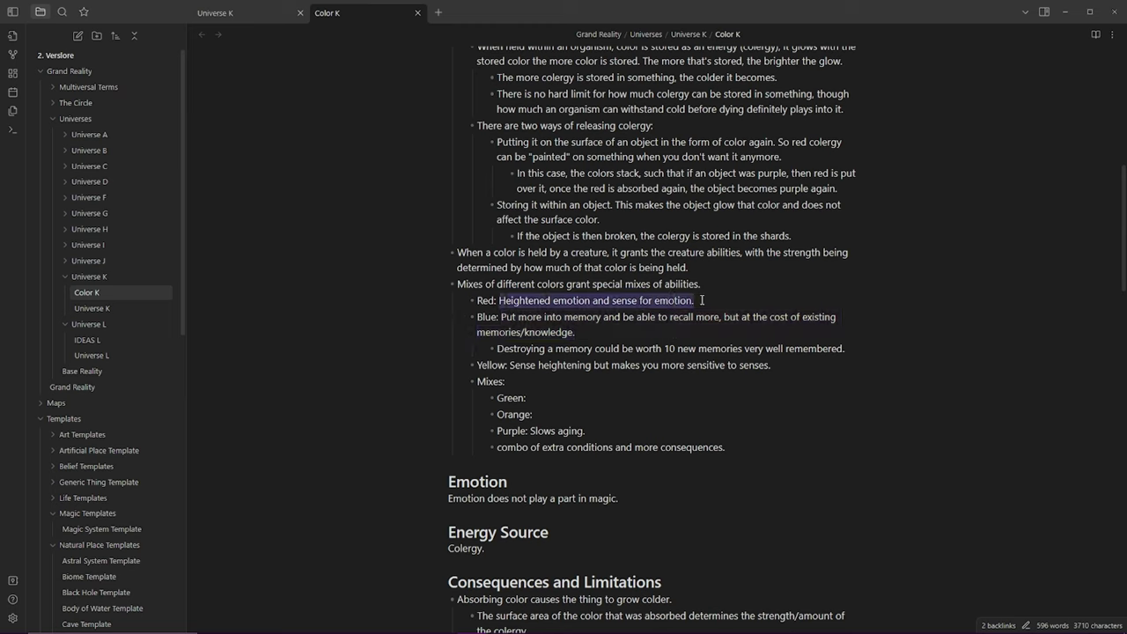
pyautogui.hotkey('ctrl', 'x')
pyautogui.click(526, 398)
pyautogui.hotkey('ctrl', 'v')
# Move the memory recall ability text from the Blue bullet to the Orange mix.
pyautogui.click(585, 335)
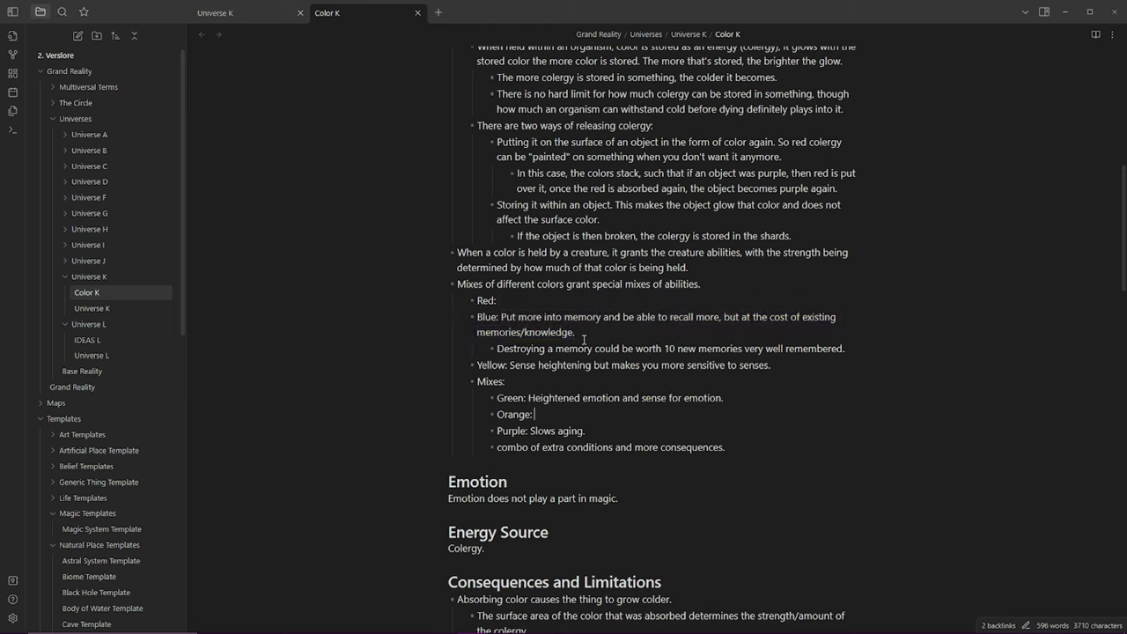
pyautogui.moveTo(589, 330); pyautogui.dragTo(501, 317)
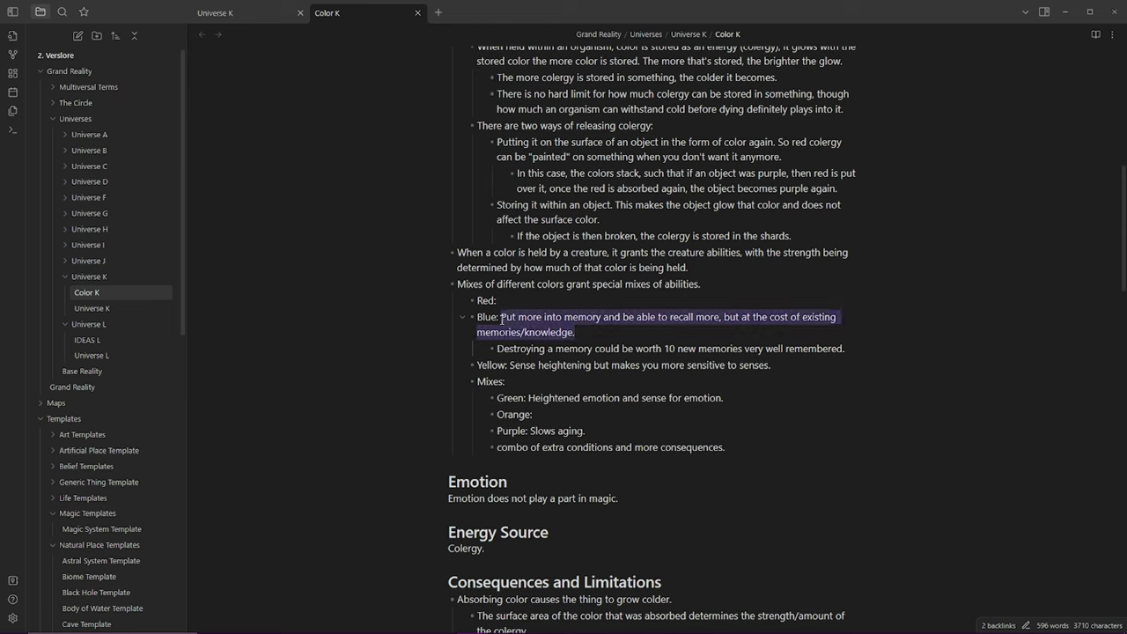
pyautogui.hotkey('ctrl', 'x')
pyautogui.click(554, 398)
pyautogui.hotkey('ctrl', 'v')
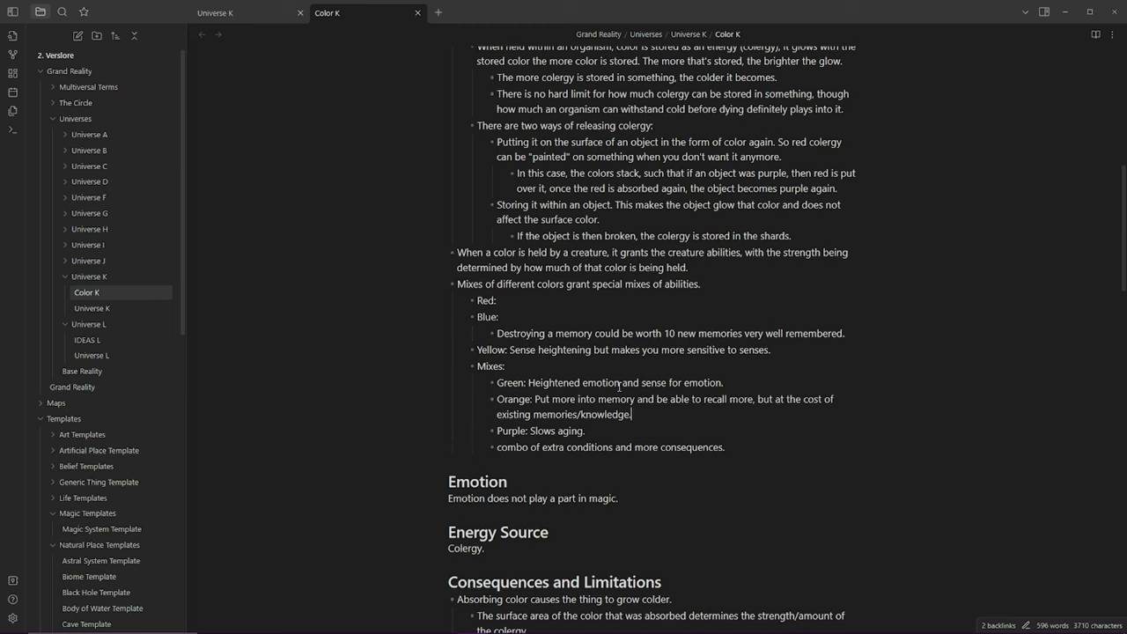
# Nest the "Destroying a memory" bullet under Purple and move the memory ability text from Orange to the start of Purple.
pyautogui.tripleClick(846, 333)
pyautogui.hotkey('ctrl', 'x')
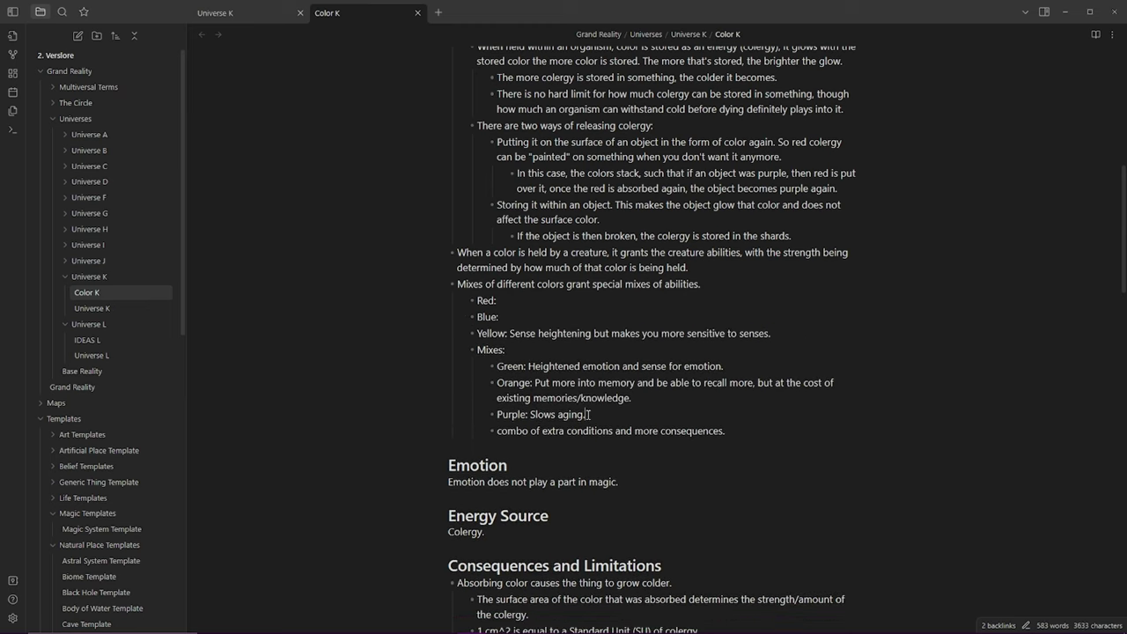
pyautogui.press('Return')
pyautogui.press('Tab')
pyautogui.hotkey('ctrl', 'v')
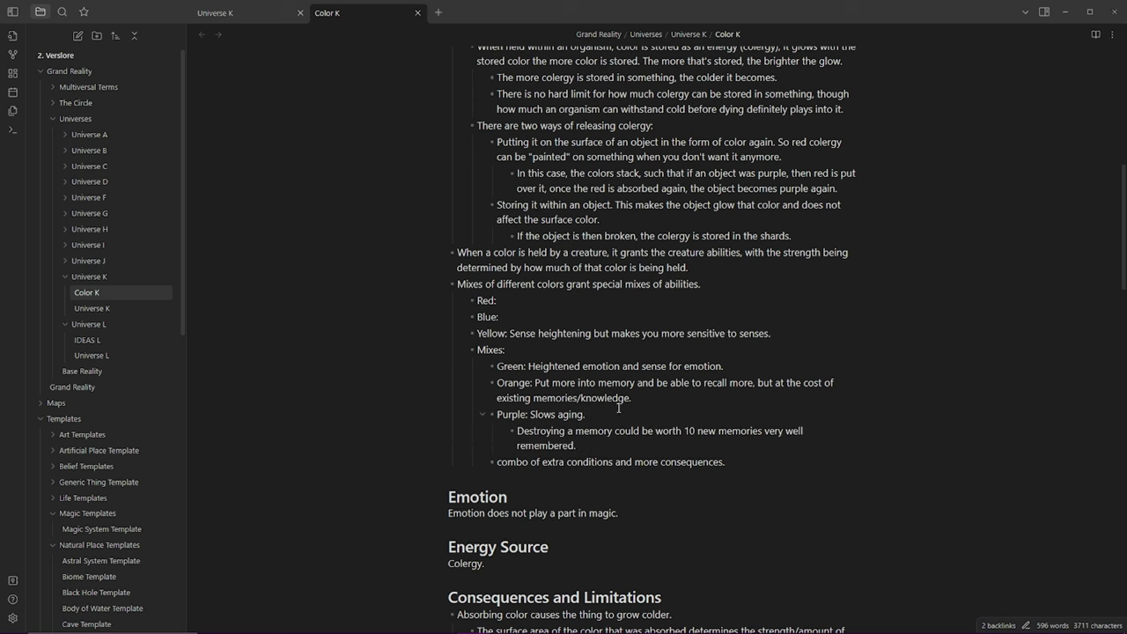
pyautogui.moveTo(640, 401); pyautogui.dragTo(531, 404)
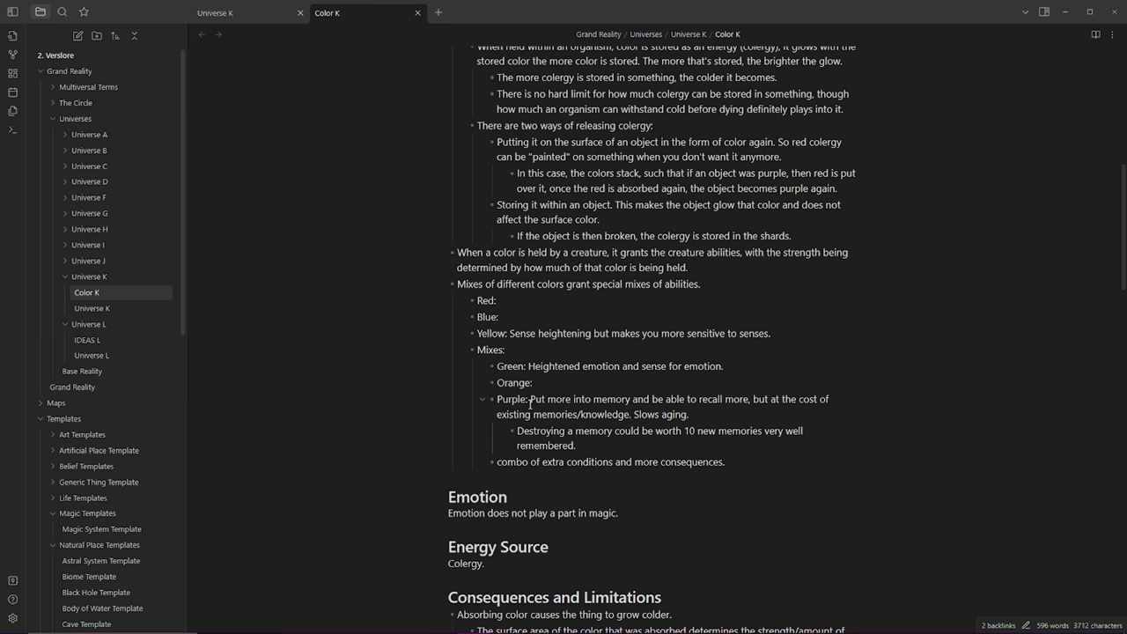
# Move "Slows aging." from Purple to Red and extend it to "Slows aging but it makes you weaker.".
pyautogui.moveTo(690, 414); pyautogui.dragTo(634, 414)
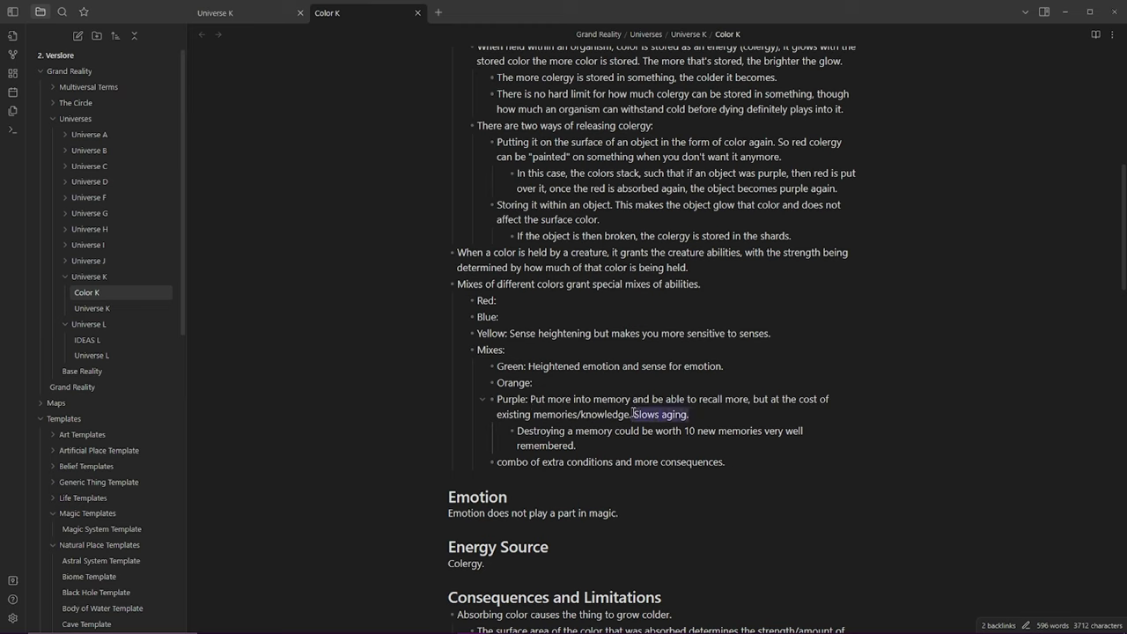
pyautogui.press('BackSpace')
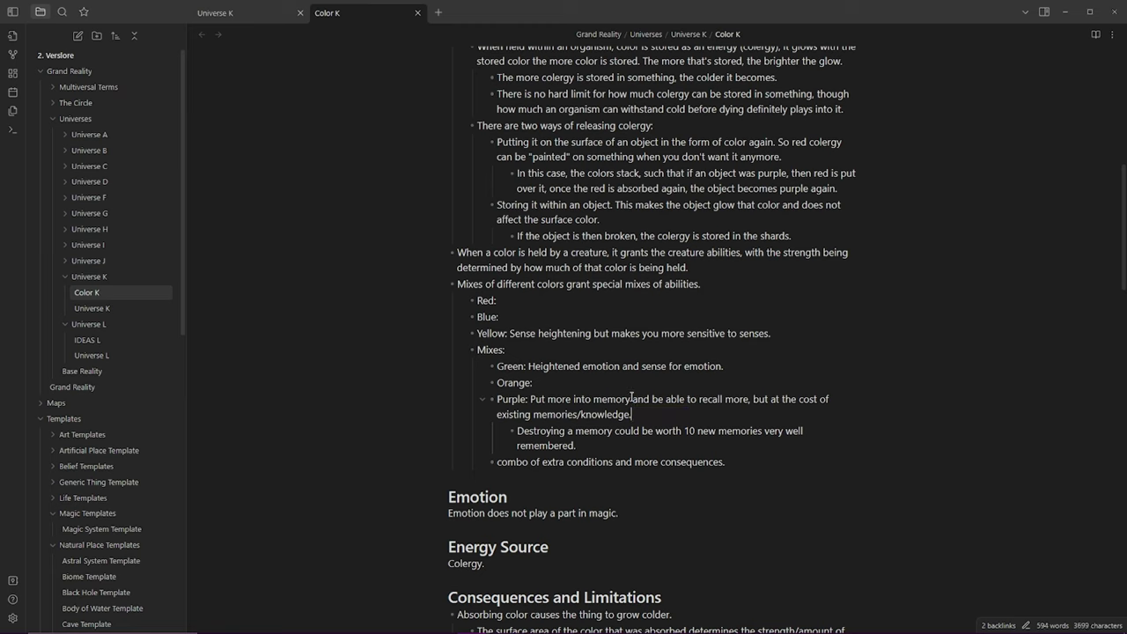
pyautogui.click(613, 301)
pyautogui.hotkey('ctrl', 'v')
pyautogui.tripleClick(555, 300)
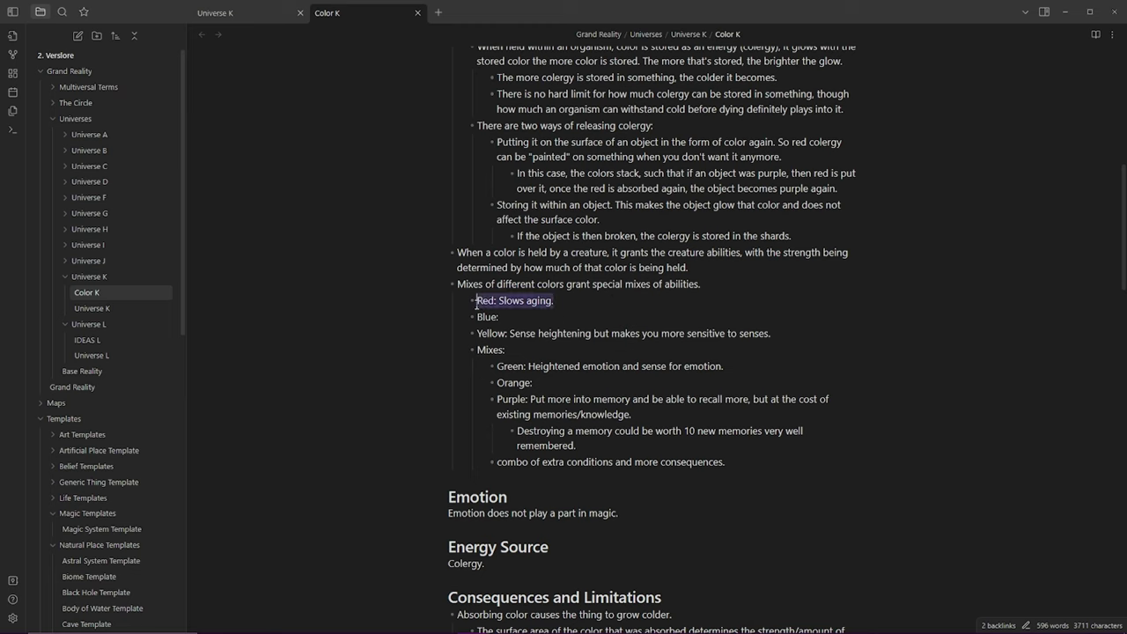
pyautogui.click(558, 301)
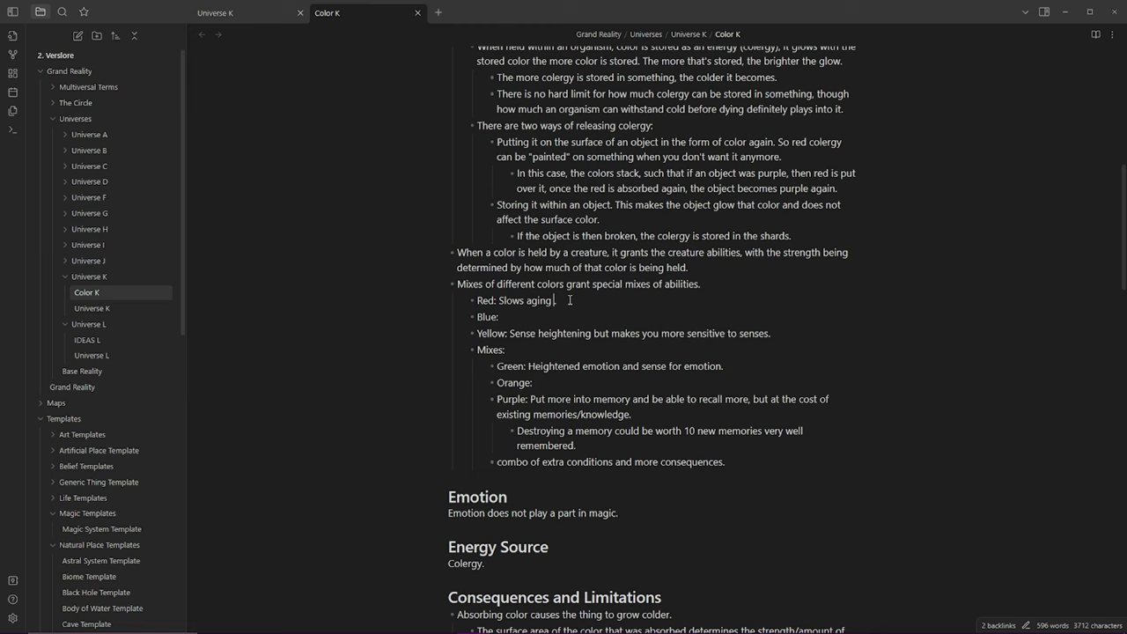
pyautogui.write('but it makes you weaker.')
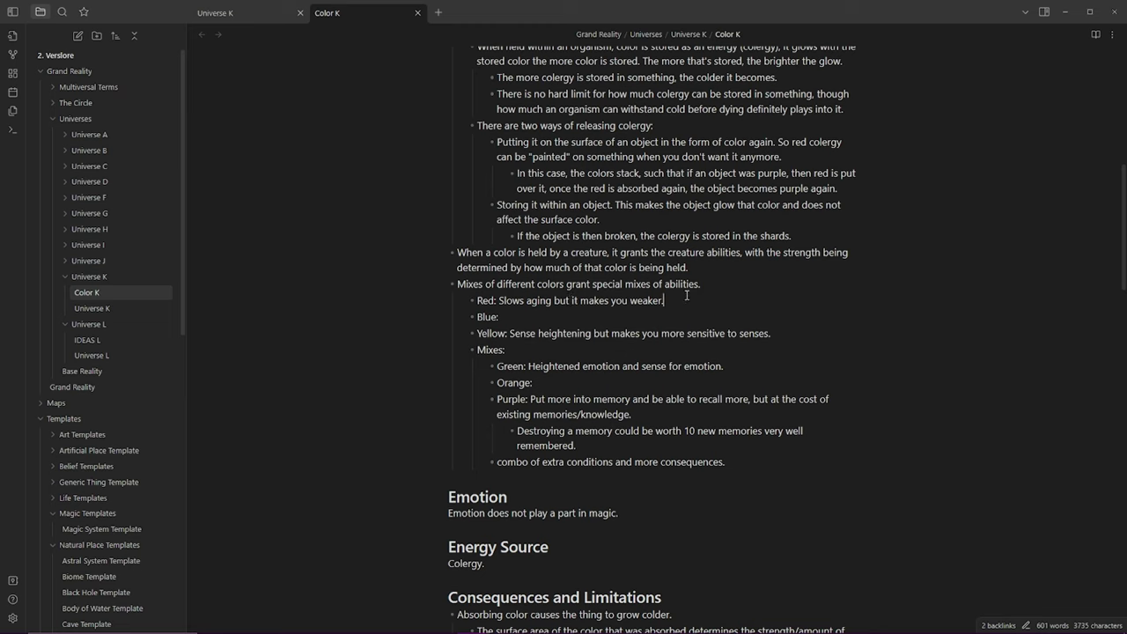
pyautogui.moveTo(684, 301); pyautogui.dragTo(499, 300)
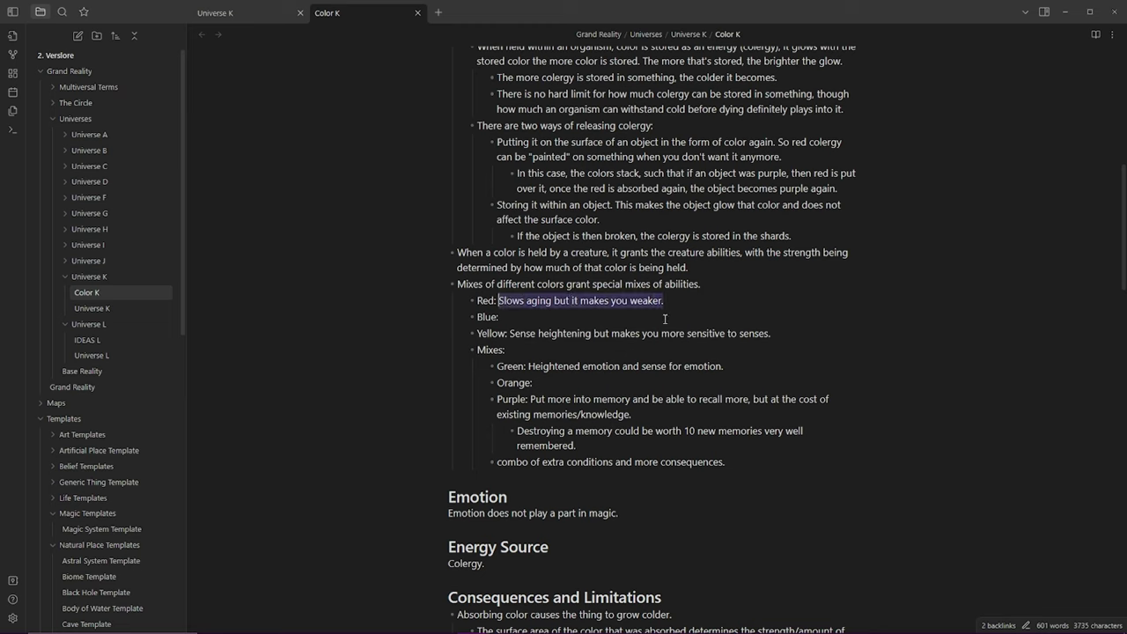
pyautogui.click(503, 317)
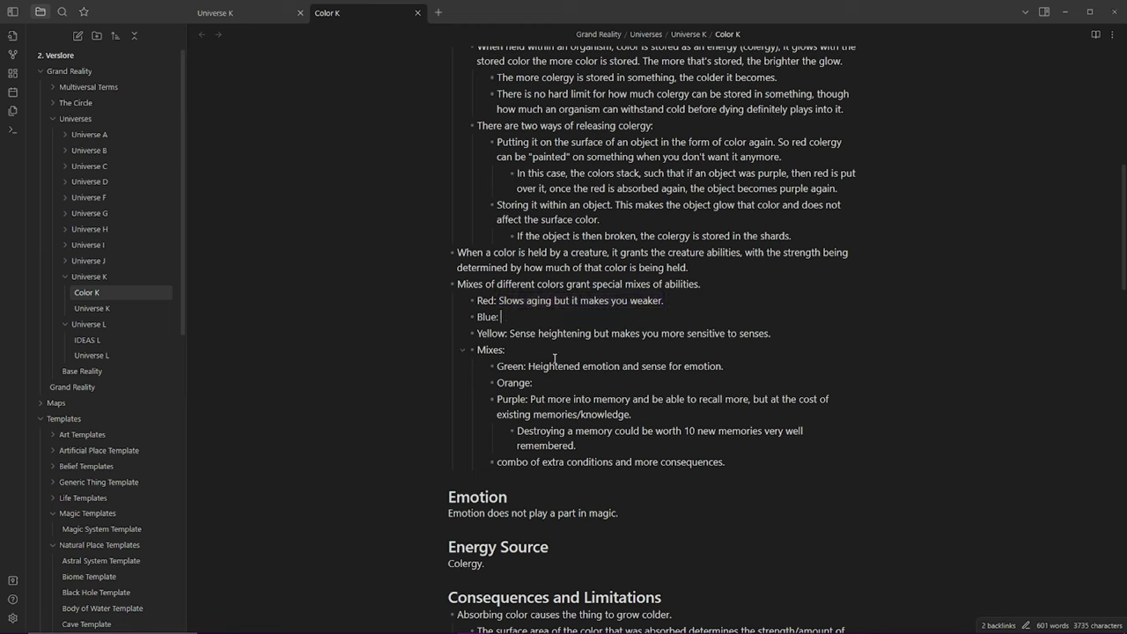
pyautogui.click(577, 384)
# Replace the last Mixes bullet with "Any further combinations only weaken the effects, and near-perfect mixes just mix the two abilities, but very weakly.".
pyautogui.moveTo(727, 463); pyautogui.dragTo(499, 467)
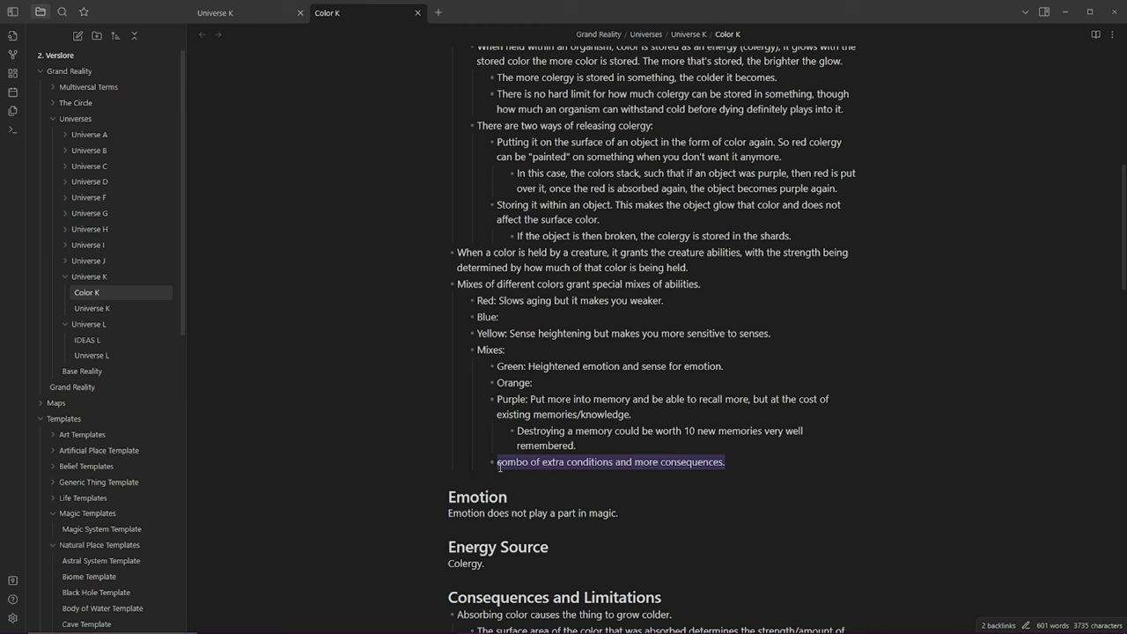
pyautogui.click(765, 461)
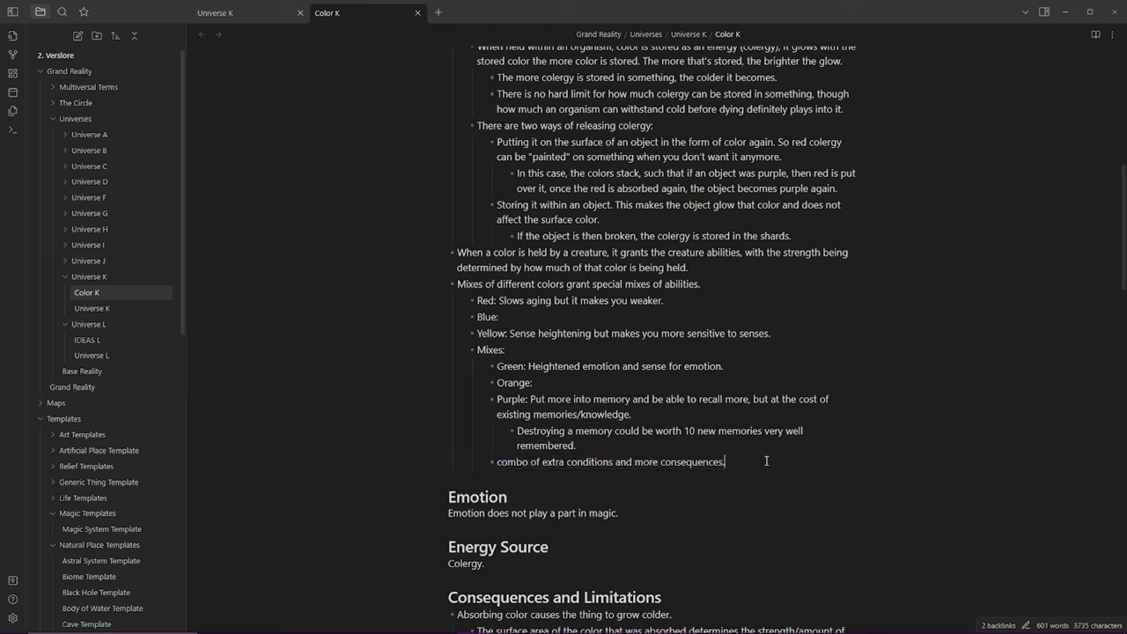
pyautogui.tripleClick(789, 460)
pyautogui.click(761, 458)
pyautogui.keyDown('shift'); pyautogui.click(497, 462); pyautogui.keyUp('shift')
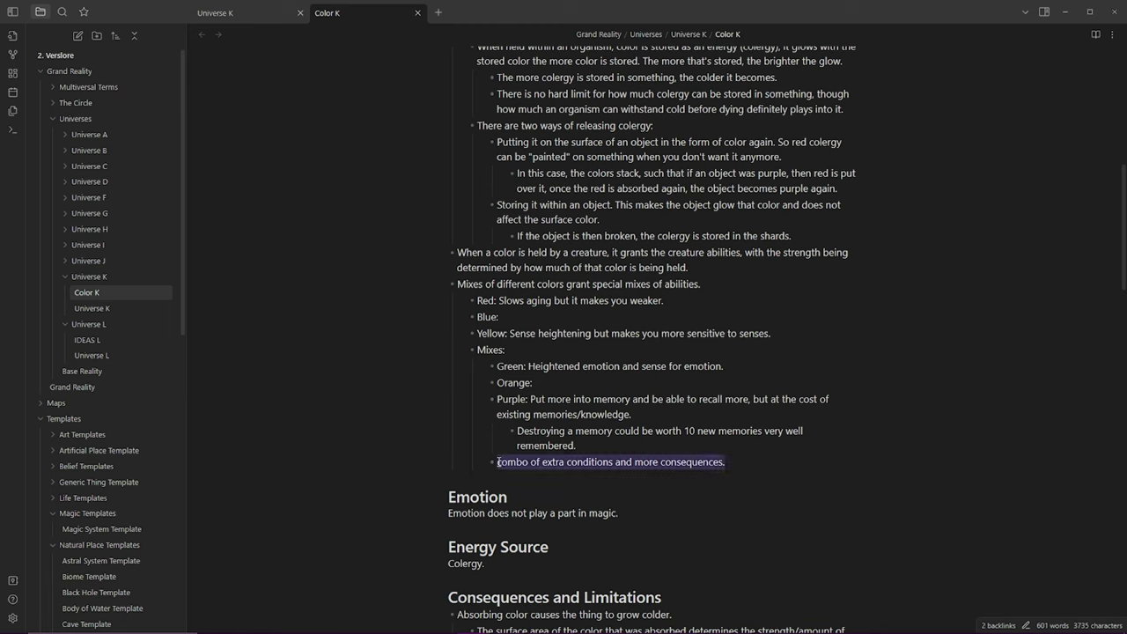
pyautogui.write('Any further combinations only weaken the effects, and near-perfect mixes o')
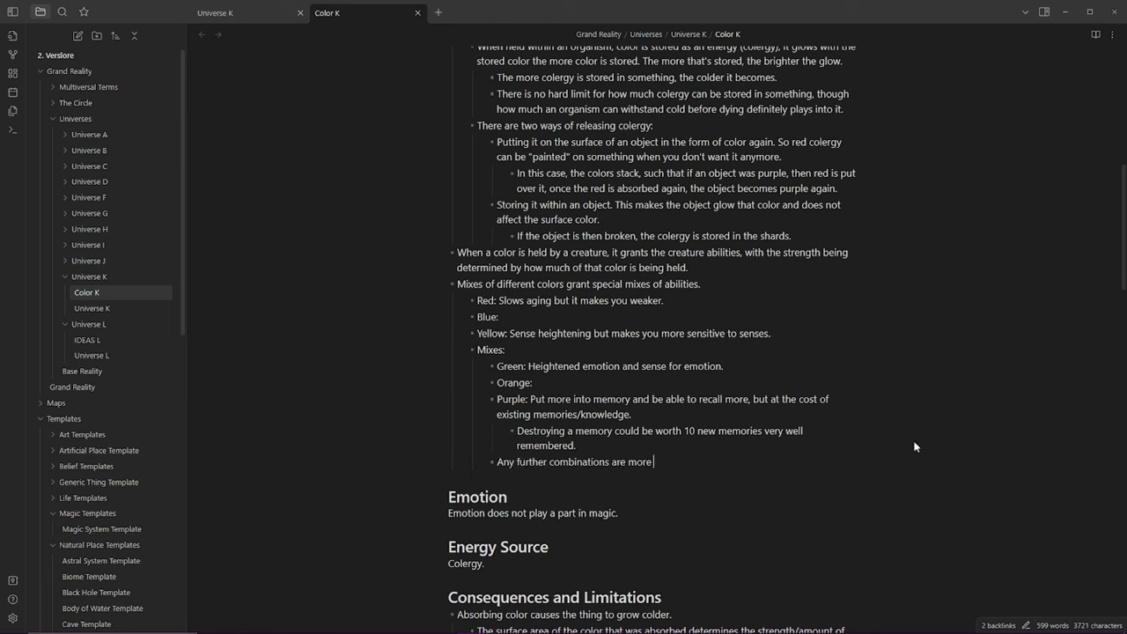
pyautogui.write('ust mix the two abilities, but very weakly.')
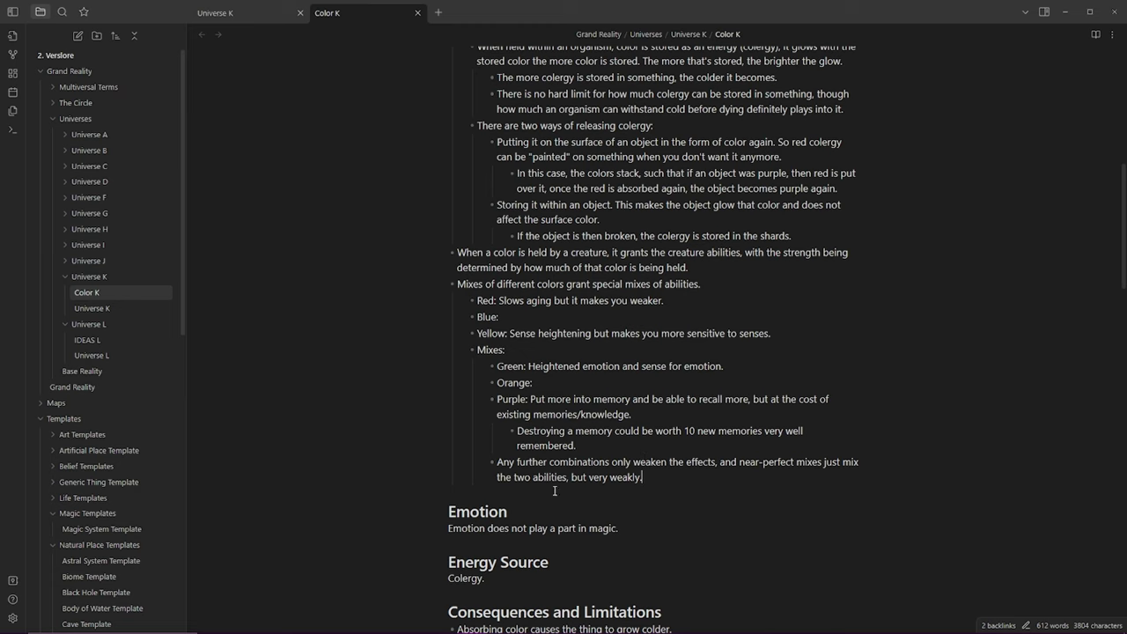
# Review the Purple memory ability, the list of mixes and the Red, Blue and Yellow bullets.
pyautogui.click(511, 400)
pyautogui.click(529, 403)
pyautogui.moveTo(770, 401); pyautogui.dragTo(683, 415)
pyautogui.click(1106, 289)
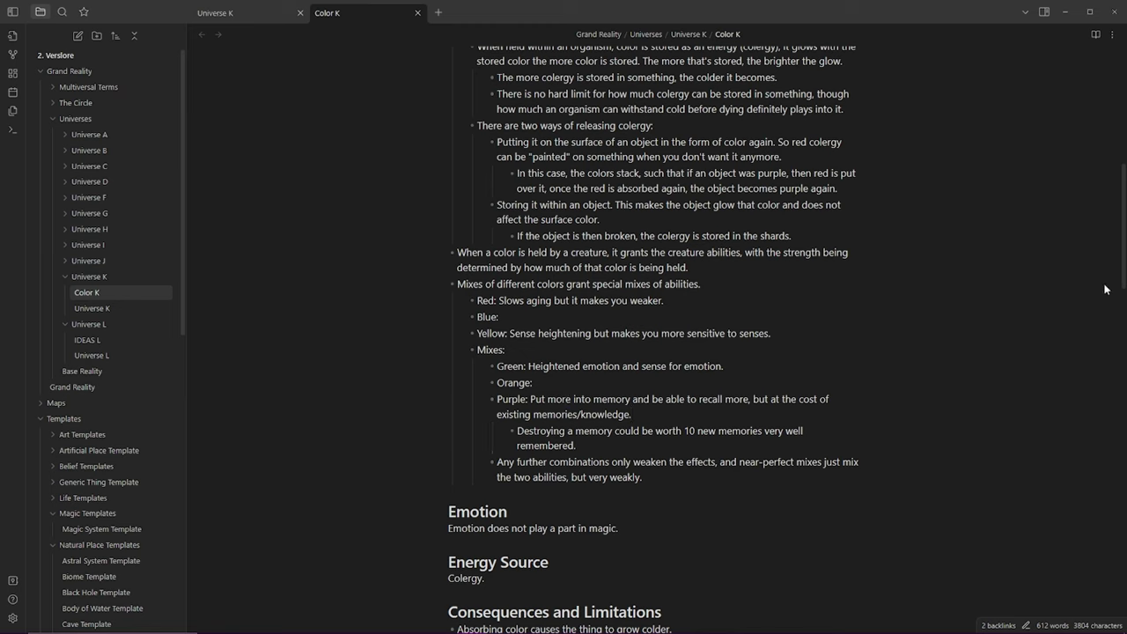
pyautogui.click(649, 478)
pyautogui.moveTo(649, 479); pyautogui.dragTo(494, 367)
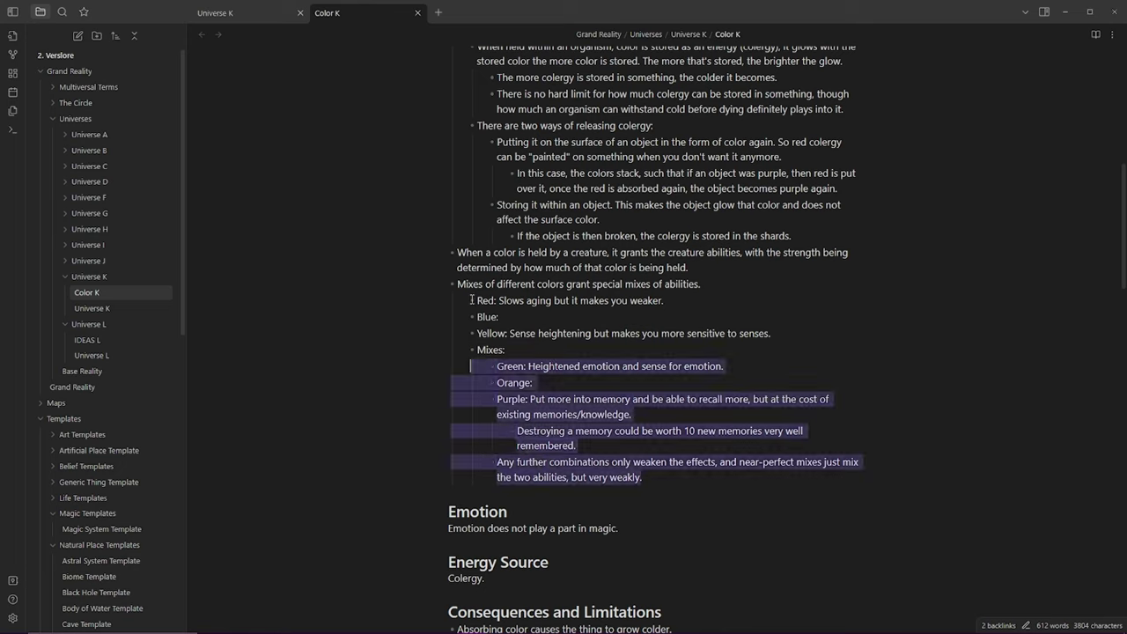
pyautogui.moveTo(471, 300); pyautogui.dragTo(537, 334)
pyautogui.click(427, 383)
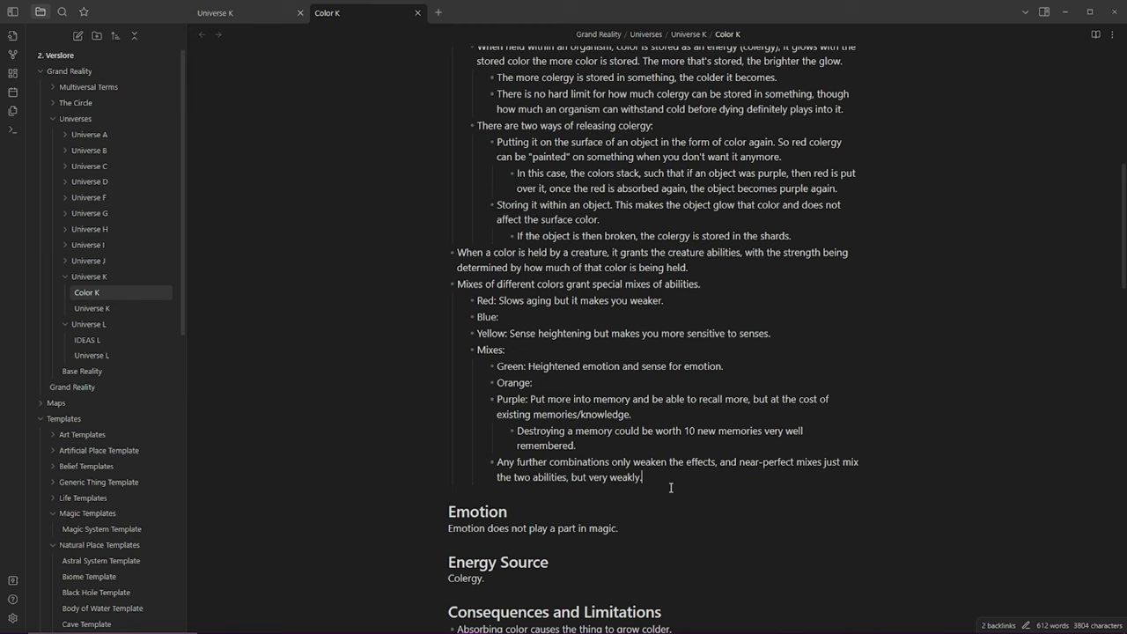
# Fill in the Blue bullet with "Increases durability but makes it harder to move.".
pyautogui.click(510, 320)
pyautogui.write('Increases durability but makes it harder to move.')
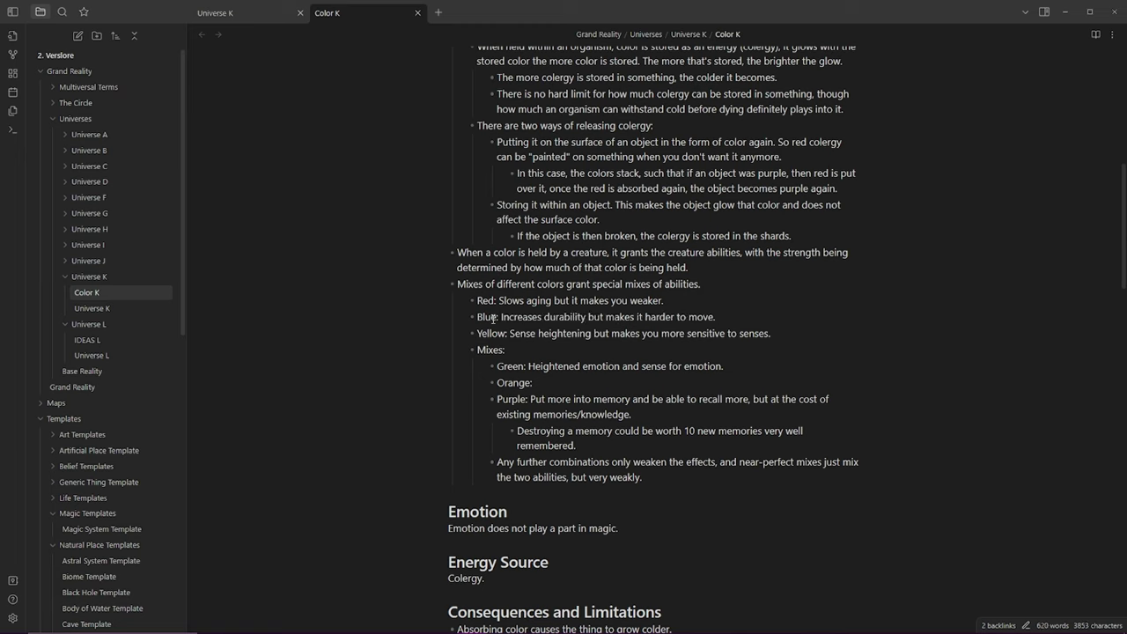
pyautogui.moveTo(495, 318); pyautogui.dragTo(724, 319)
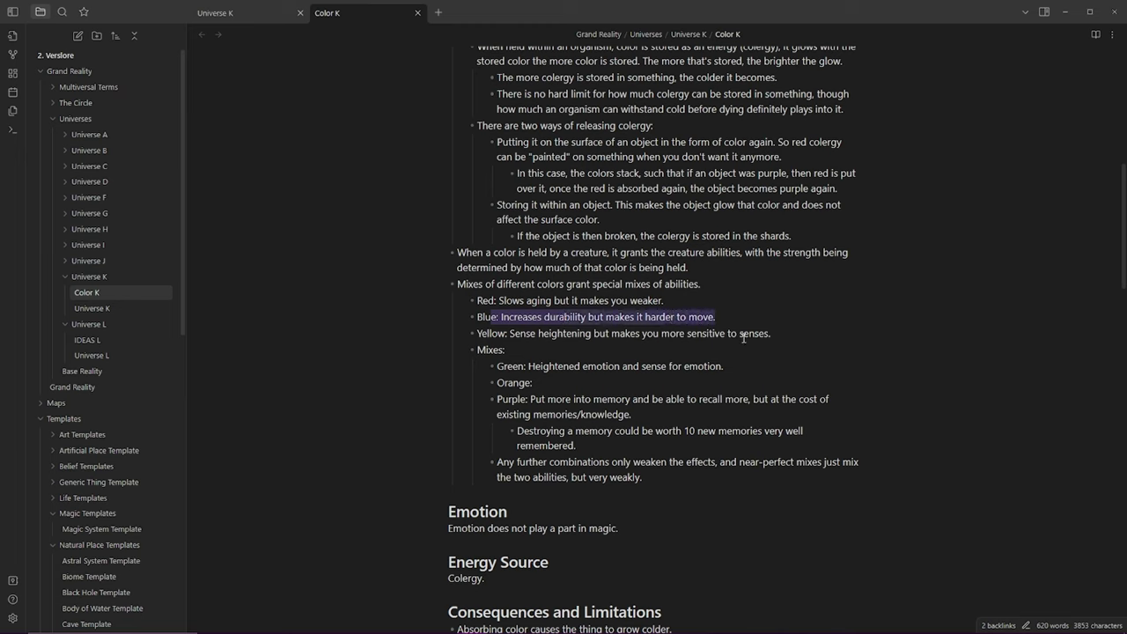
# Review the Red, Blue and Yellow ability bullets and the Mixes bullet about further combinations weakening the effects.
pyautogui.press('Right')
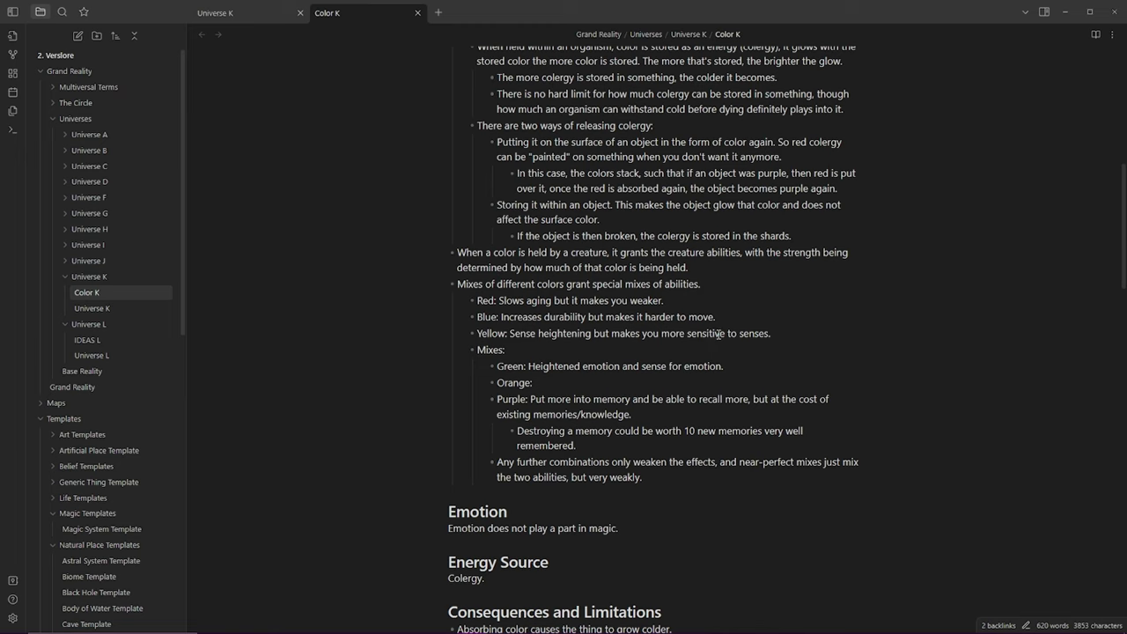
pyautogui.click(800, 335)
pyautogui.moveTo(800, 335); pyautogui.dragTo(410, 302)
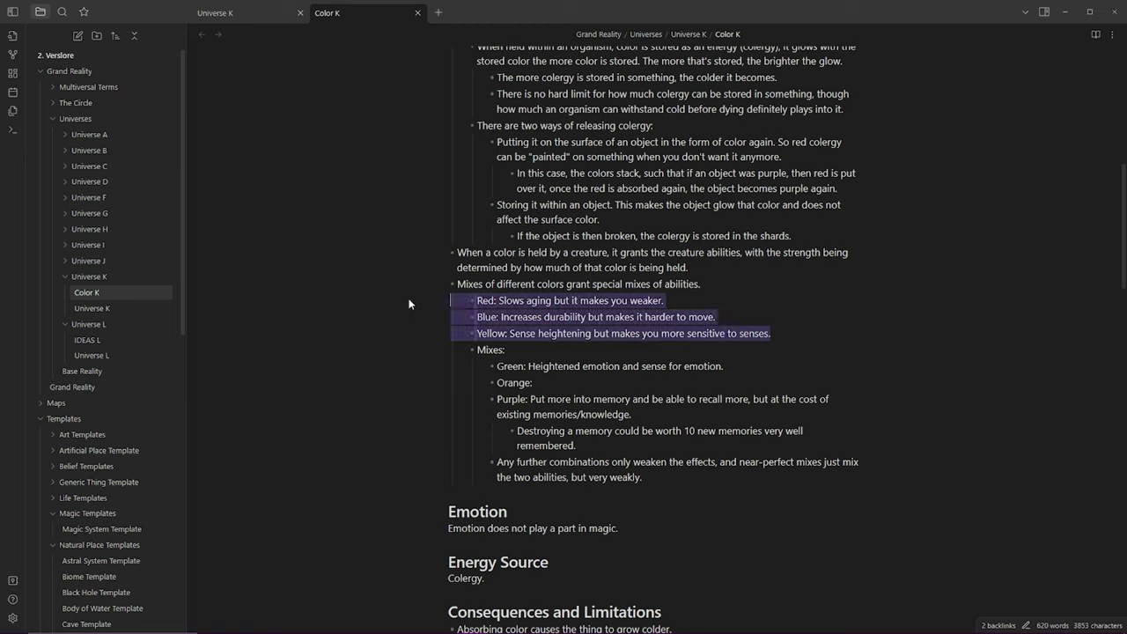
pyautogui.click(727, 319)
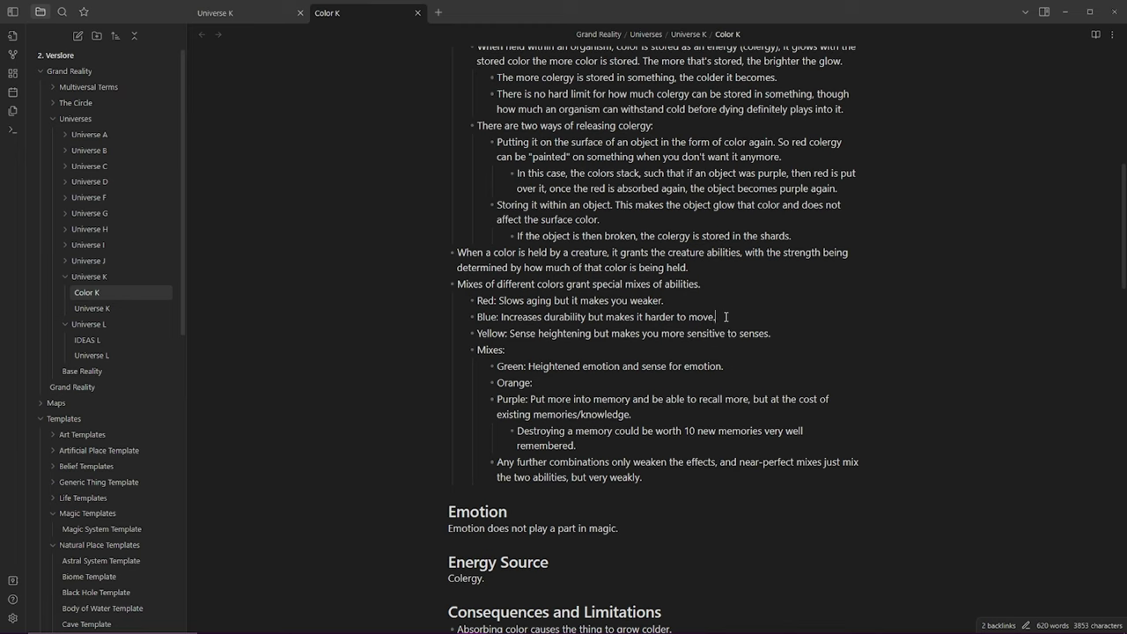
pyautogui.moveTo(496, 461); pyautogui.dragTo(722, 461)
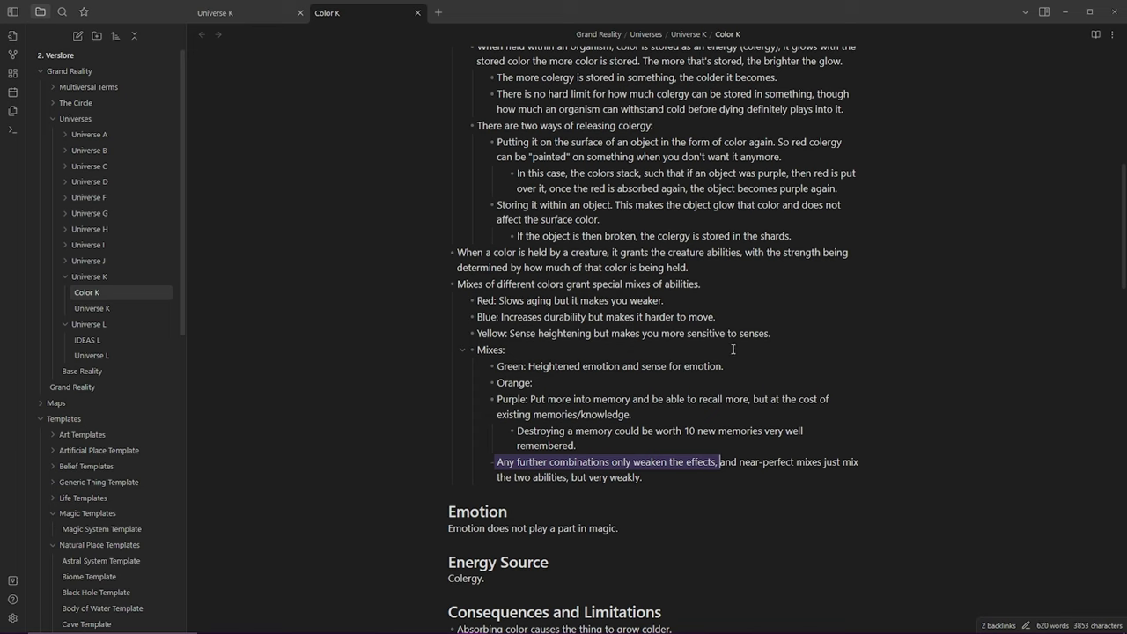
# Add below the extra-conditions bullet: "Saturation also determines how much colergy is gained from absorbing a color. 1 SU corresponds to 100% saturation.".
pyautogui.scroll(-3, 723, 371)
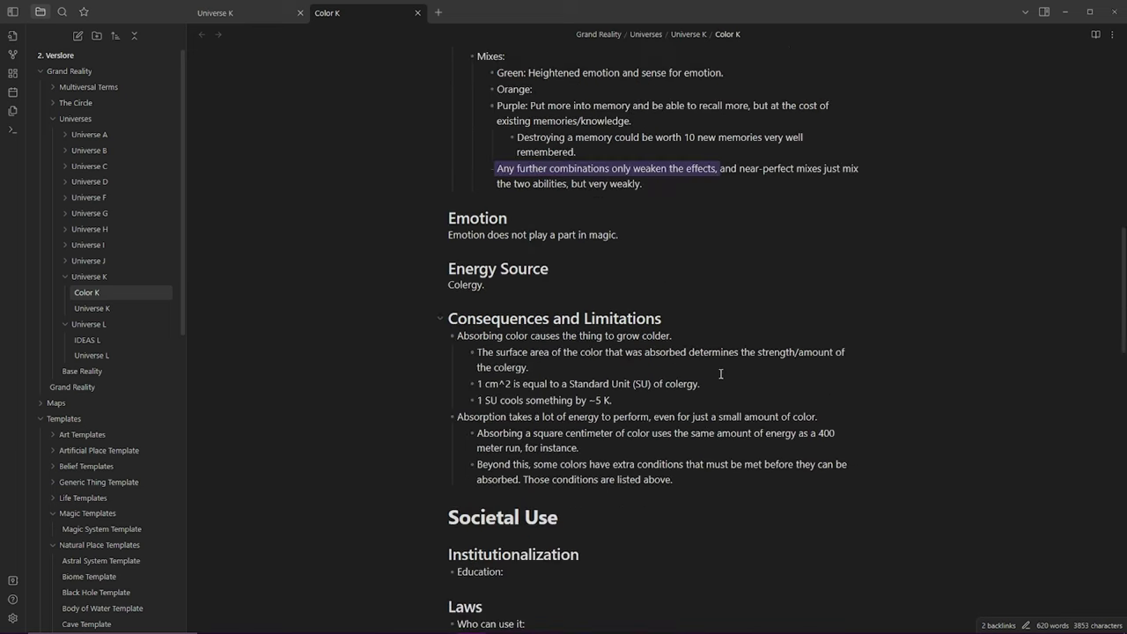
pyautogui.click(556, 363)
pyautogui.click(692, 480)
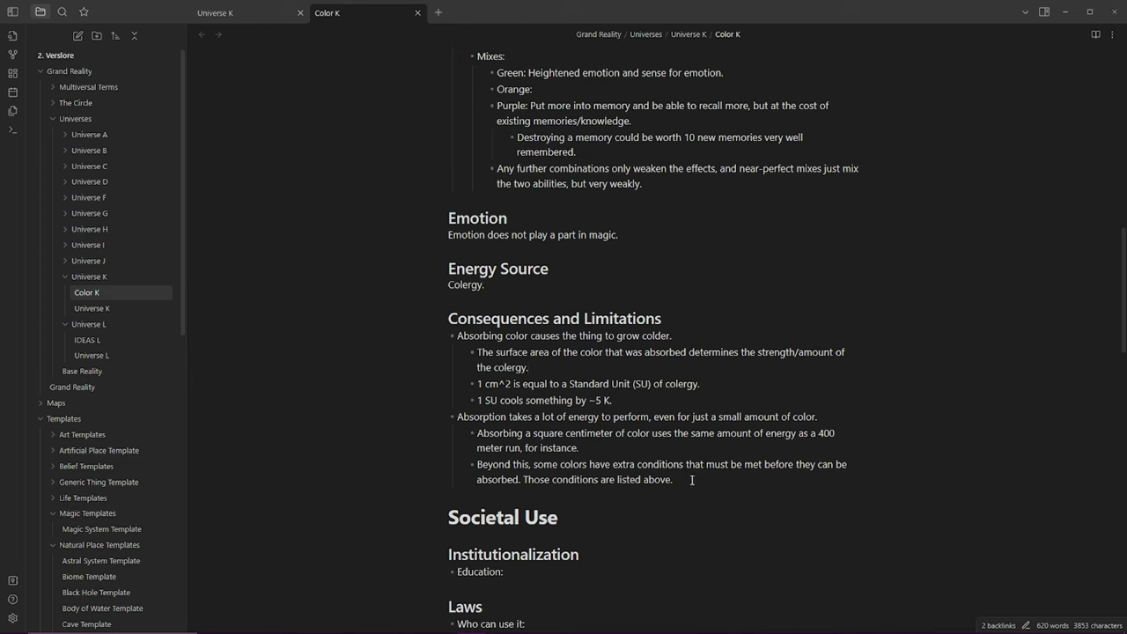
pyautogui.press('Return')
pyautogui.write('Saturation also determines how much colergy is gained from a')
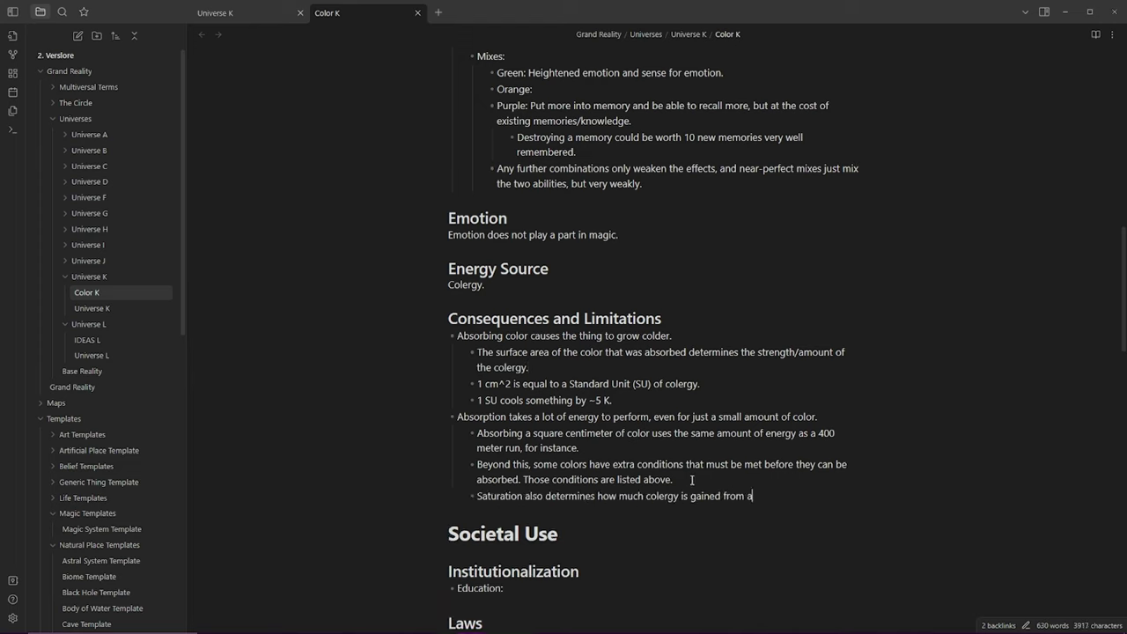
pyautogui.write('bsorbing a color. 1 SU corresponds to 100% saturation.')
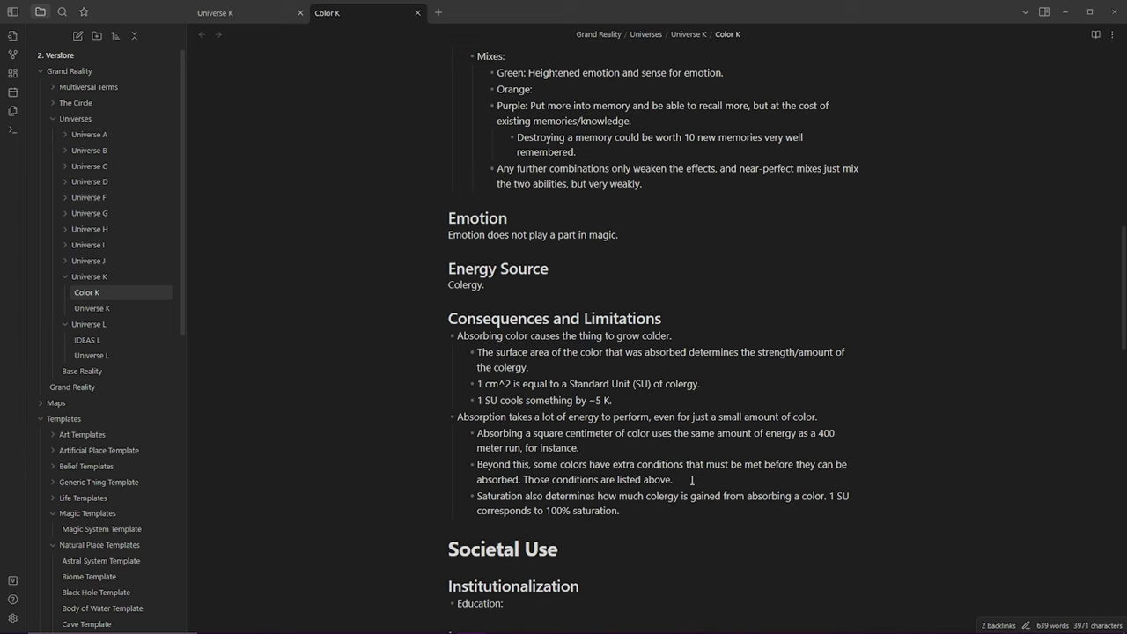
# Check the saturation bullet against the Standard Unit and 400 meter run bullets, and start a new bullet beneath it.
pyautogui.keyDown('shift'); pyautogui.click(477, 497); pyautogui.keyUp('shift')
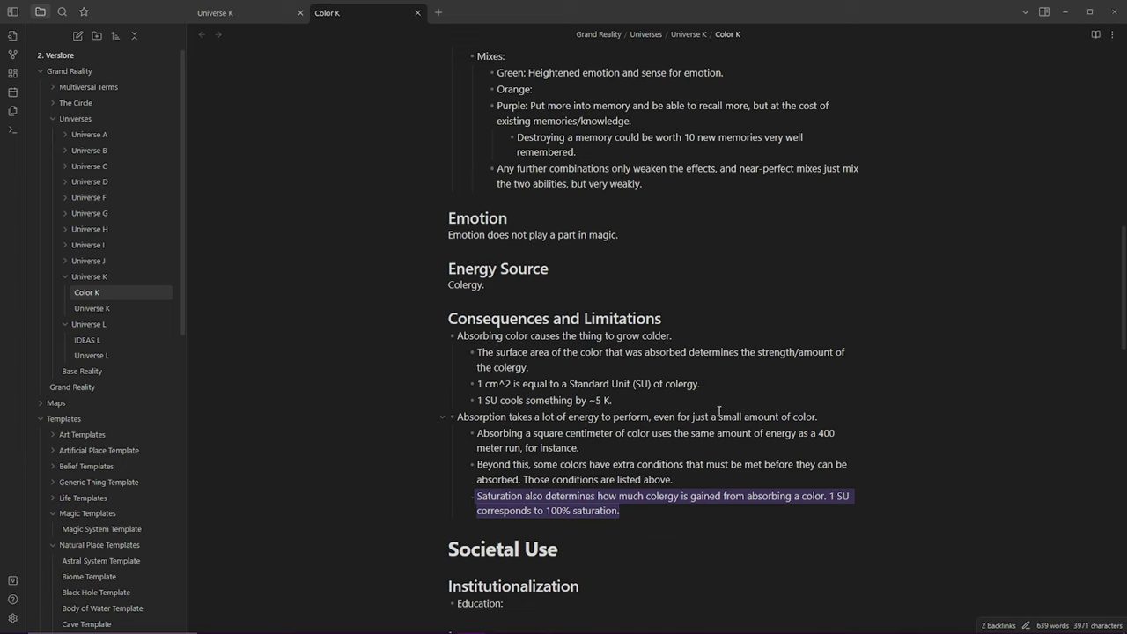
pyautogui.moveTo(478, 384); pyautogui.dragTo(749, 384)
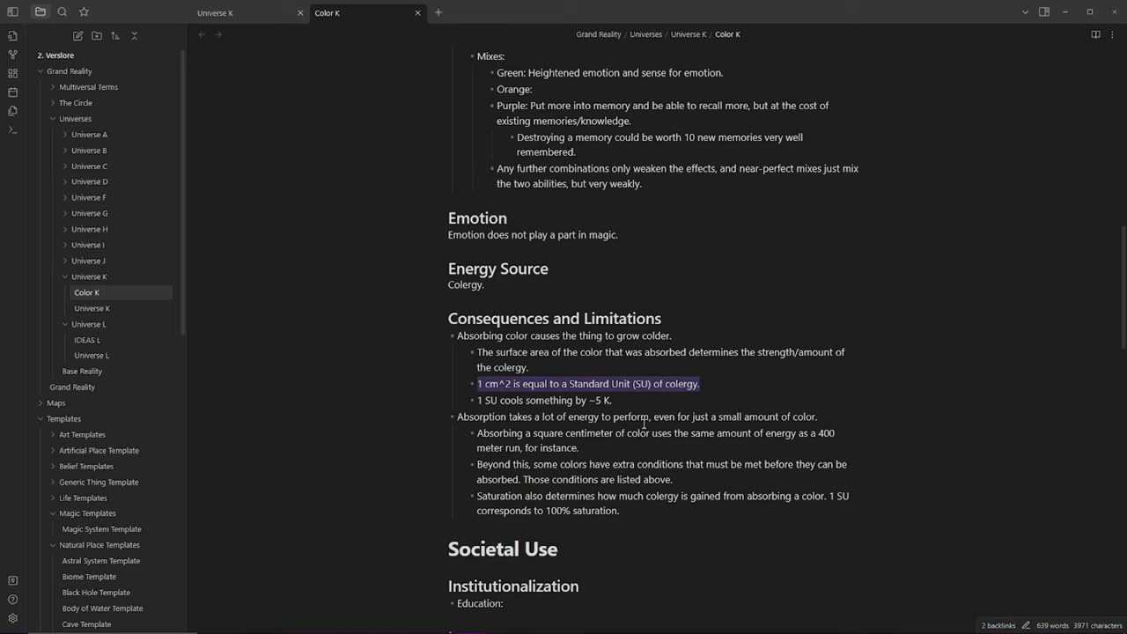
pyautogui.moveTo(477, 433); pyautogui.dragTo(695, 450)
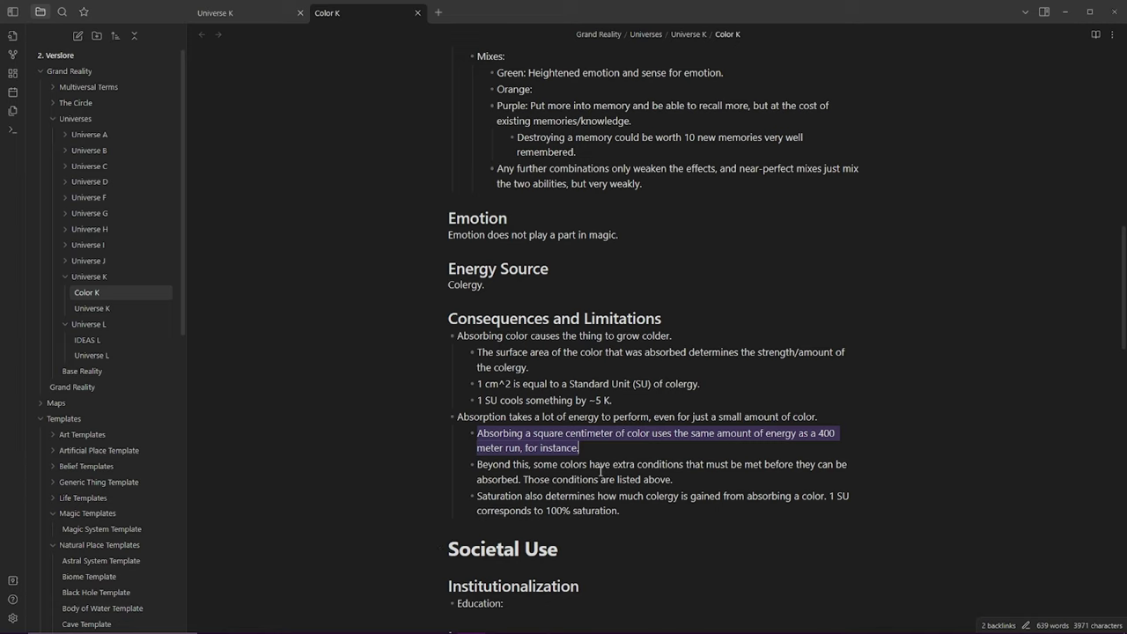
pyautogui.click(637, 514)
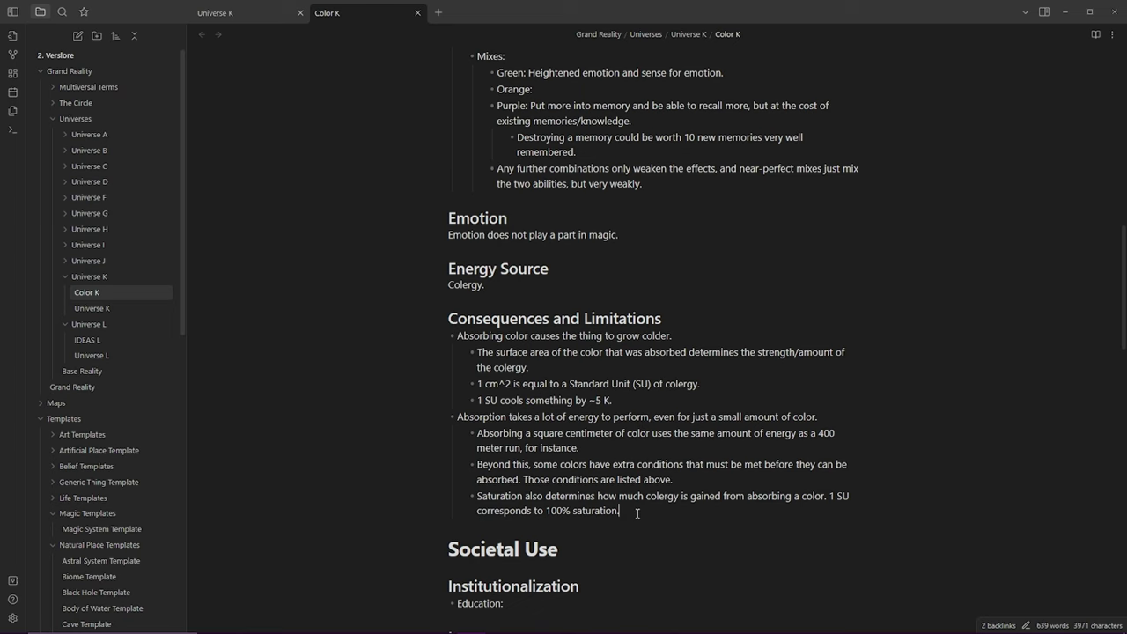
pyautogui.press('Return')
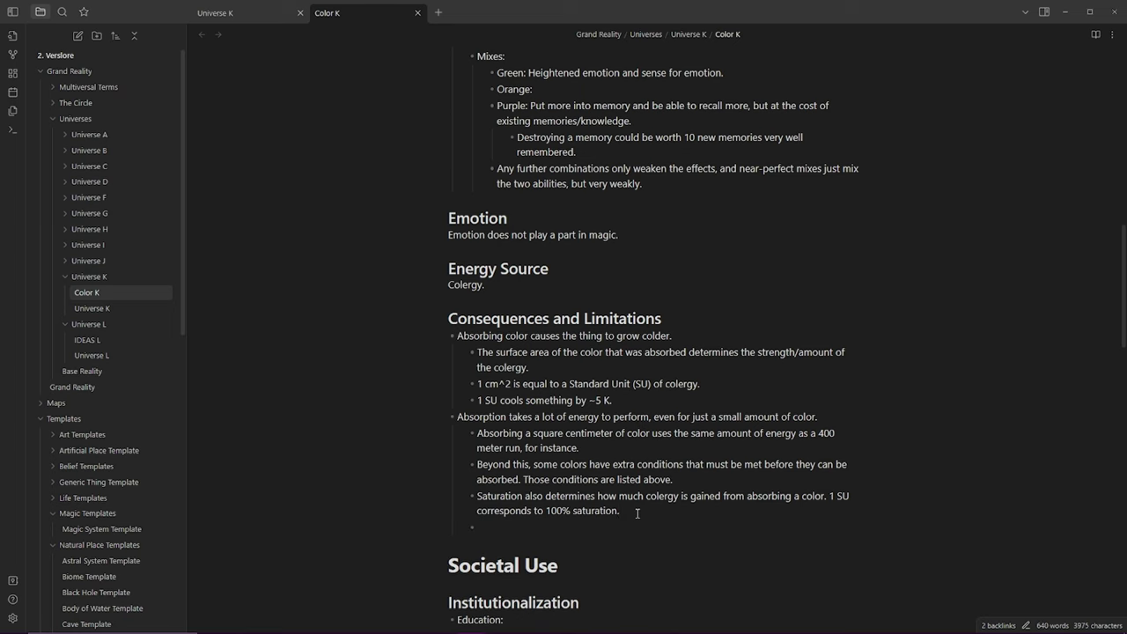
# Fill in the Orange bullet with optional astral projection (mind can leave the body and observe things far away) that leaves the physical body helpless and vulnerable.
pyautogui.scroll(5, 637, 513)
pyautogui.click(667, 479)
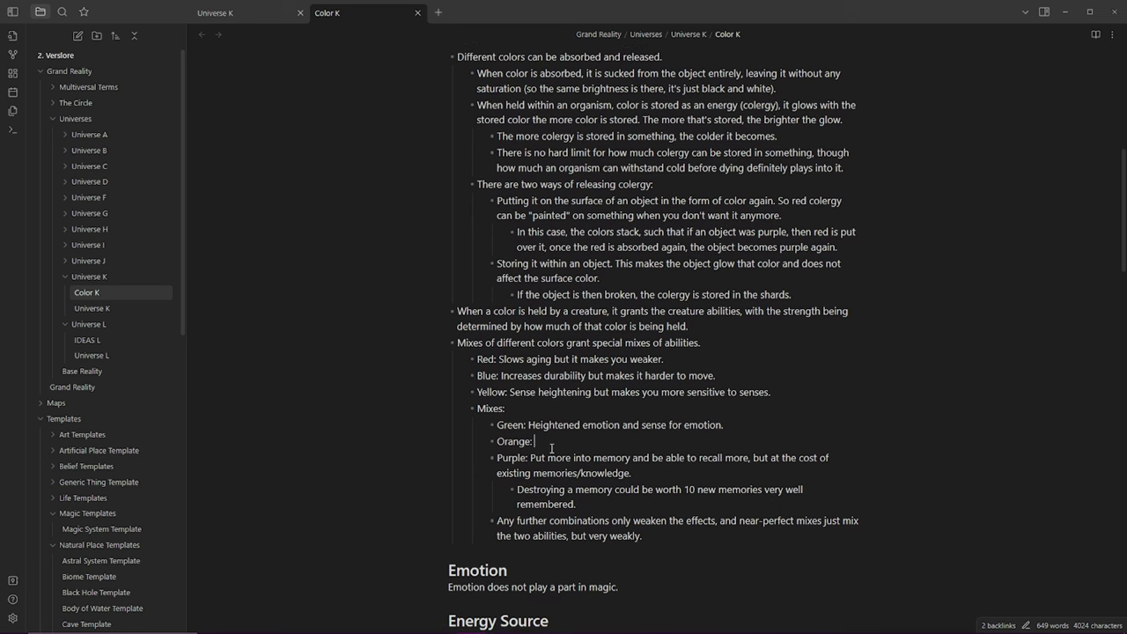
pyautogui.scroll(2, 574, 455)
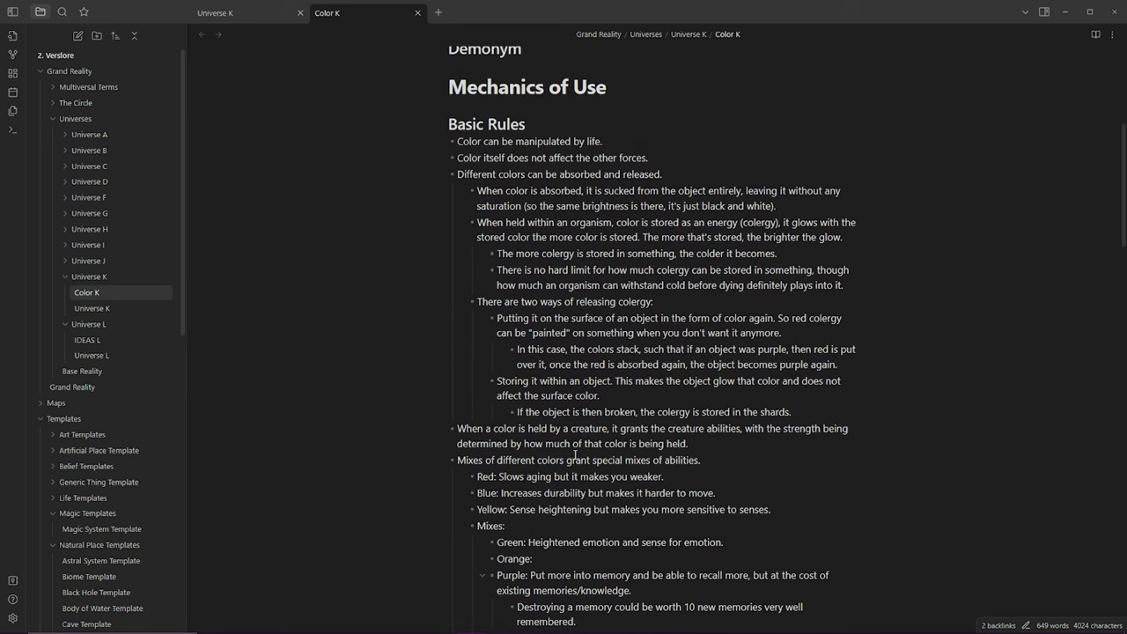
pyautogui.scroll(-3, 574, 455)
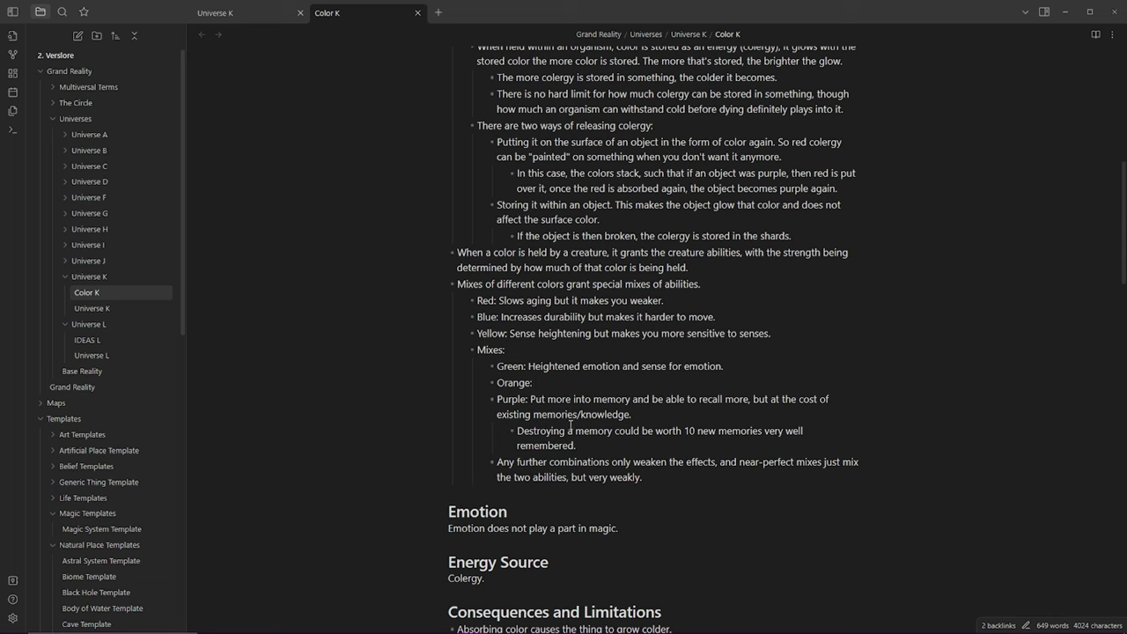
pyautogui.write('Allows for astral projection (mind can leave the body and observe things far away). The state is optional')
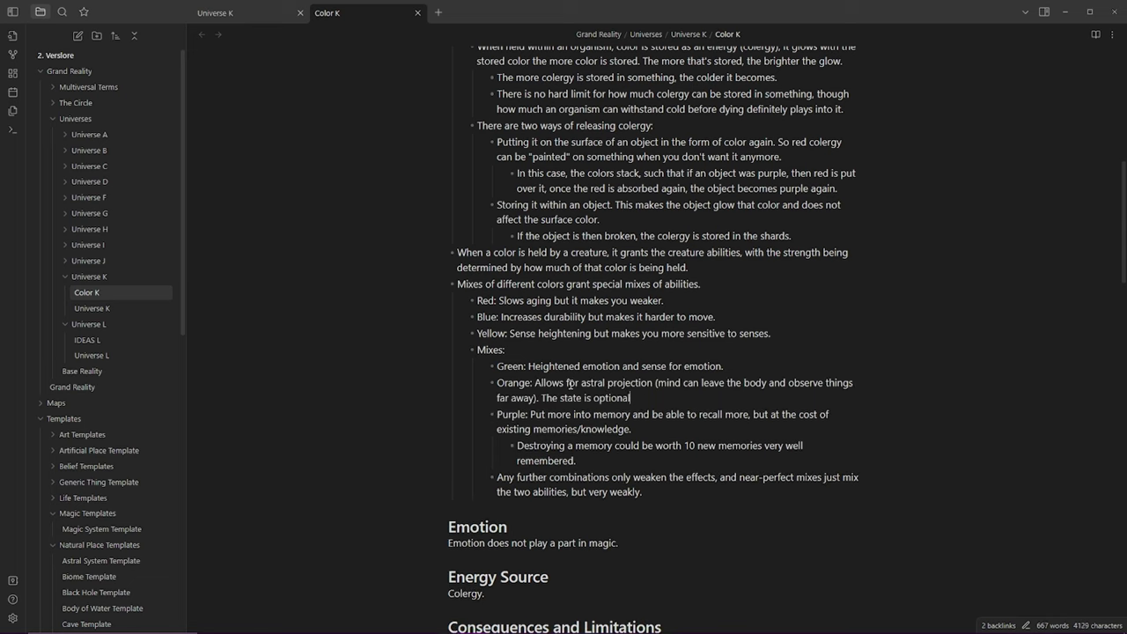
pyautogui.write('--not active from the moment one absorbs Orange--and when active, the physical body is helpless and vulnerable.')
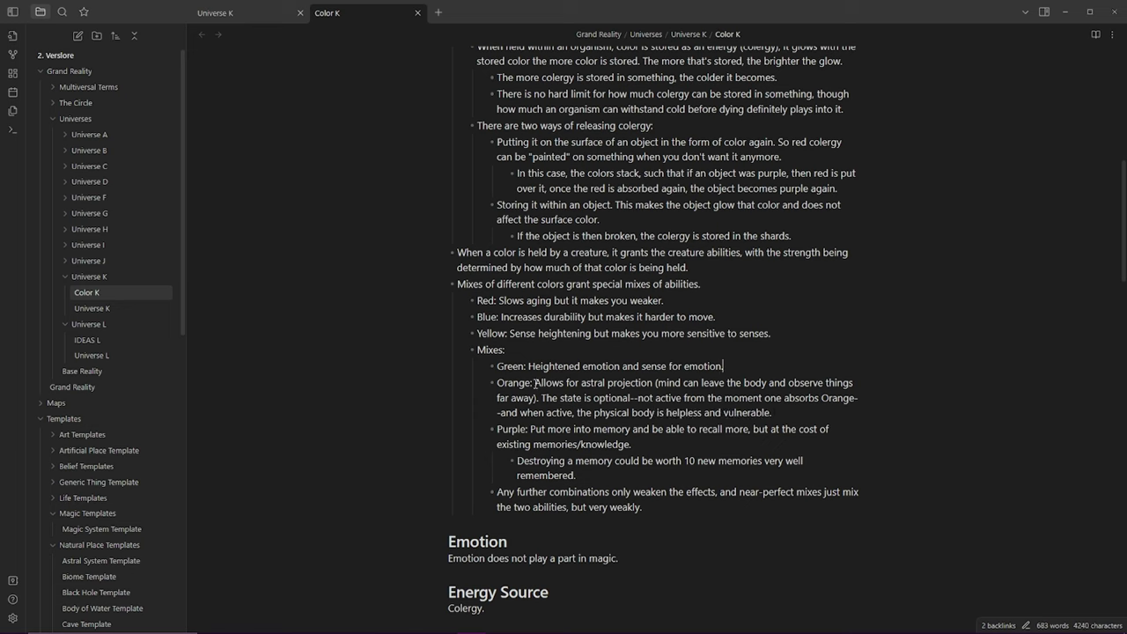
# Add a sub-bullet under Orange: "The more orange one has absorbed, the farther they can travel outside their body.".
pyautogui.moveTo(534, 384)
pyautogui.mouseDown()
pyautogui.moveTo(745, 384)
pyautogui.moveTo(797, 398)
pyautogui.moveTo(799, 414)
pyautogui.moveTo(645, 395)
pyautogui.moveTo(659, 383)
pyautogui.moveTo(536, 398)
pyautogui.mouseUp()
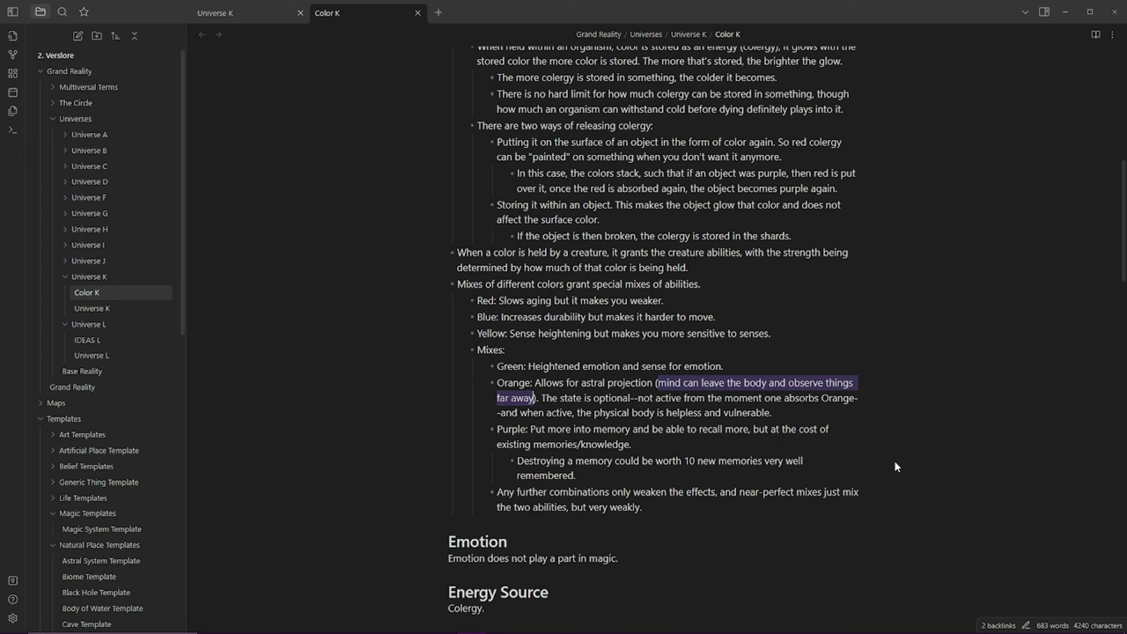
pyautogui.click(790, 419)
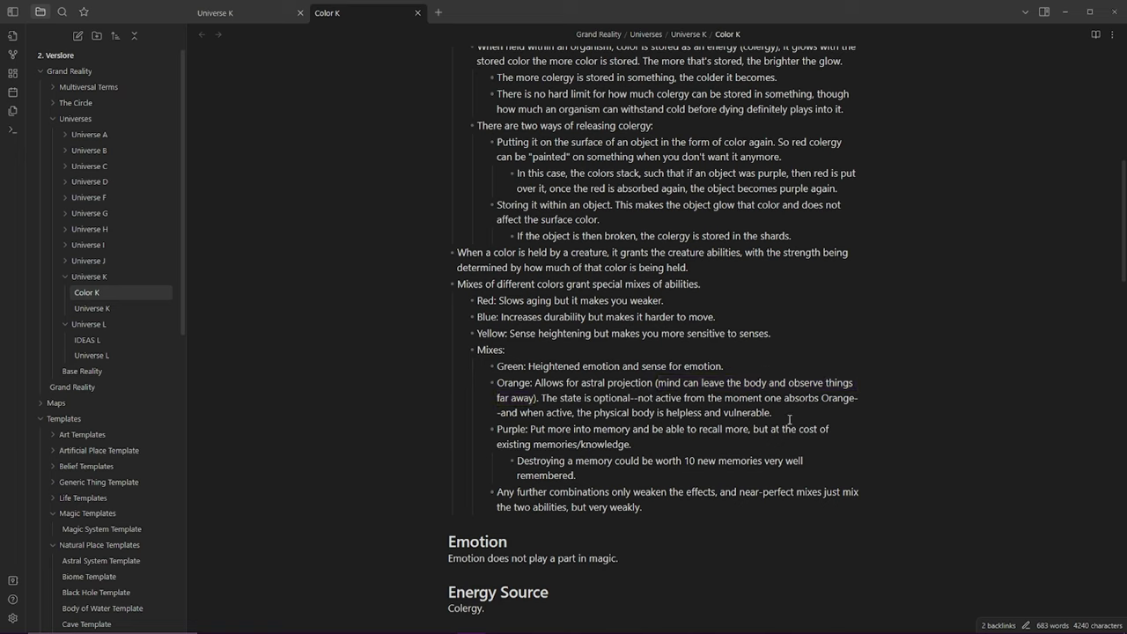
pyautogui.press('Return')
pyautogui.write('The more orange one has absorbed, the farther they can travel outside their body.')
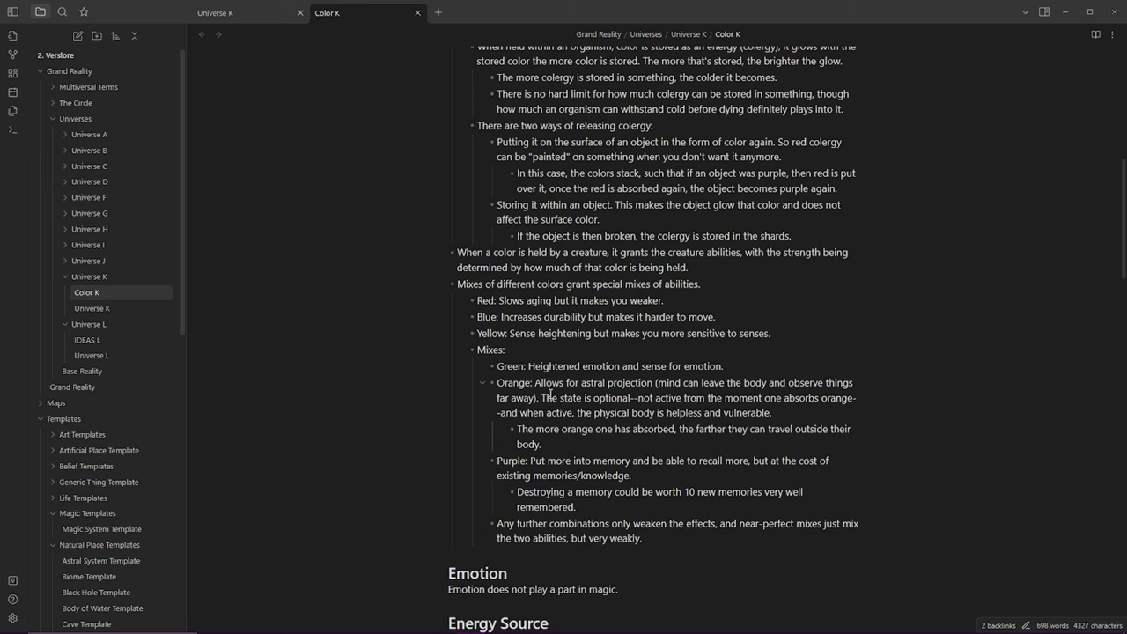
# Review Orange's optional state and the helpless physical body clause alongside the Purple, Red, Blue and Yellow abilities.
pyautogui.moveTo(541, 398); pyautogui.dragTo(782, 412)
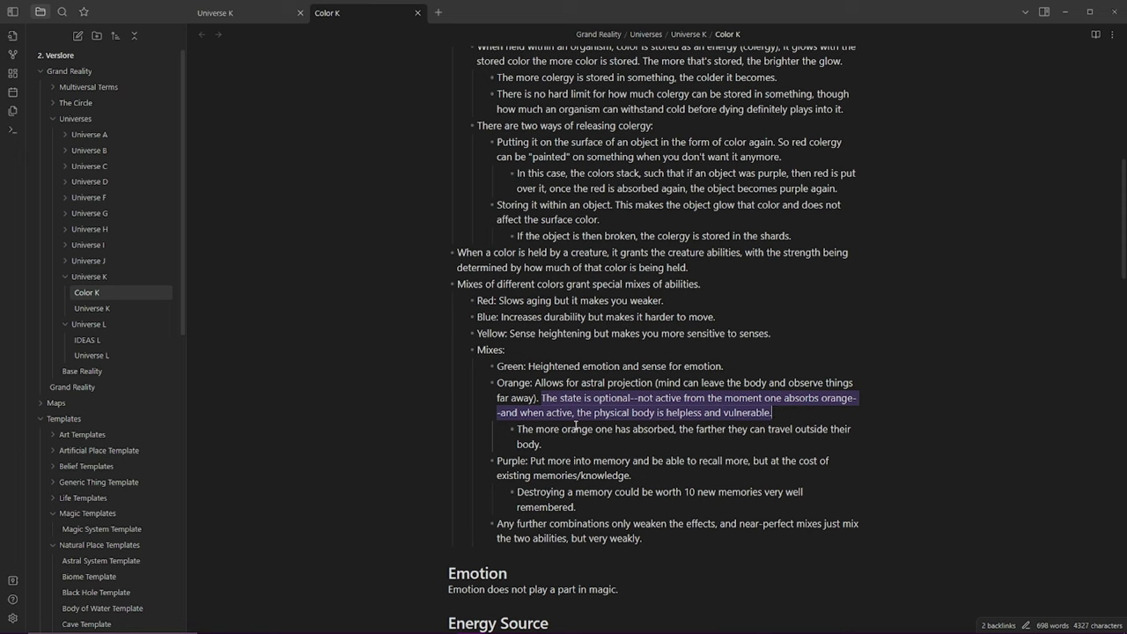
pyautogui.click(562, 482)
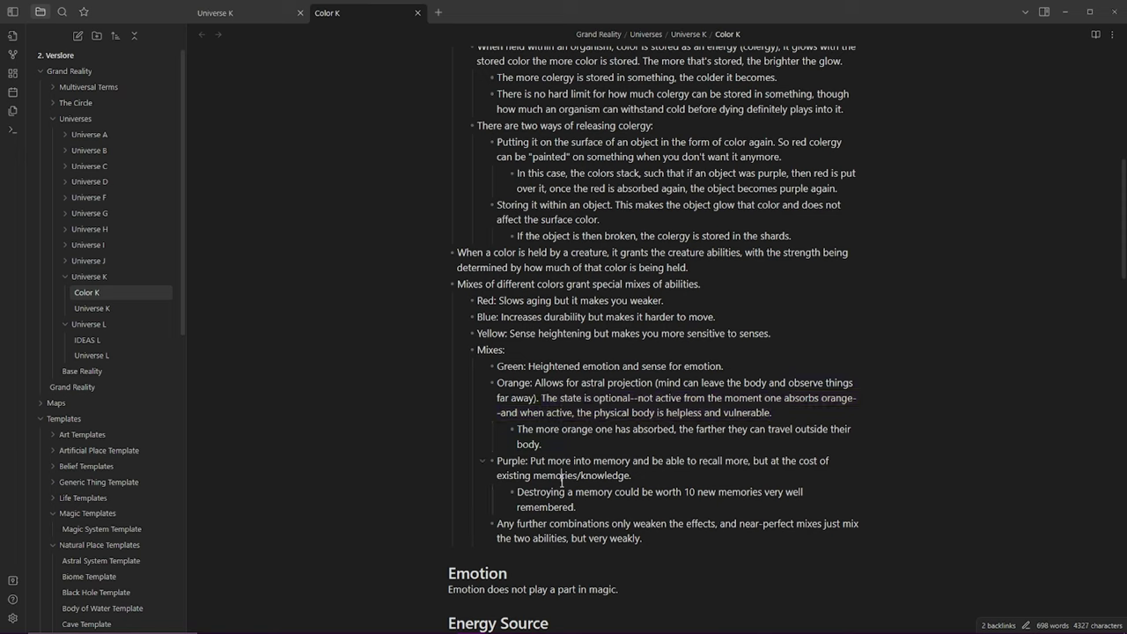
pyautogui.click(530, 462)
pyautogui.moveTo(788, 336); pyautogui.dragTo(459, 304)
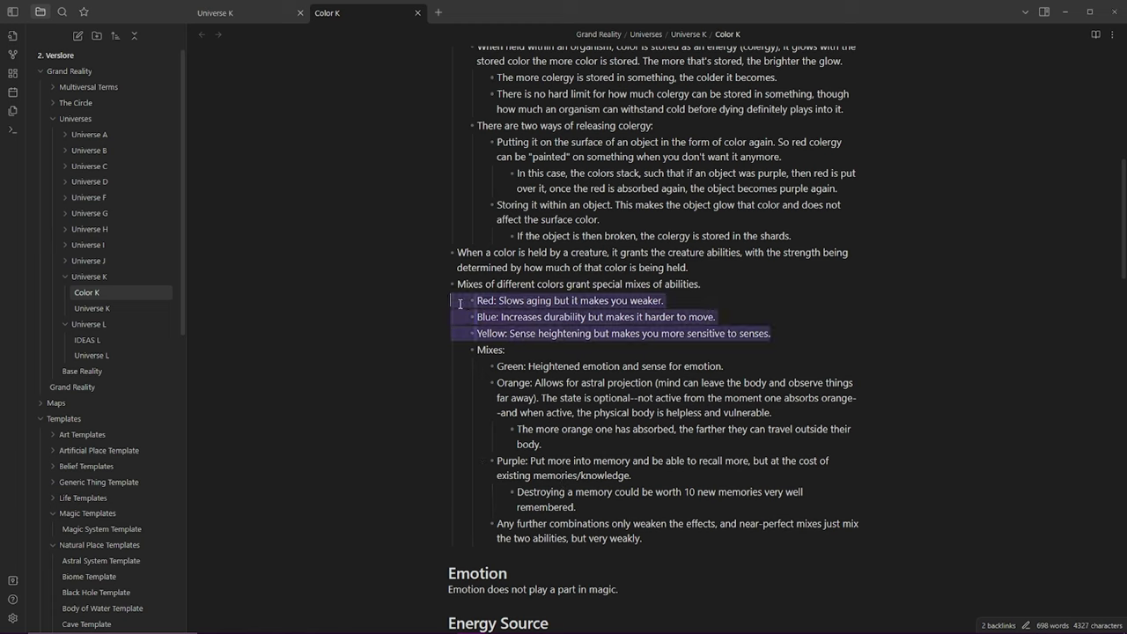
pyautogui.click(527, 305)
pyautogui.moveTo(497, 382); pyautogui.dragTo(799, 410)
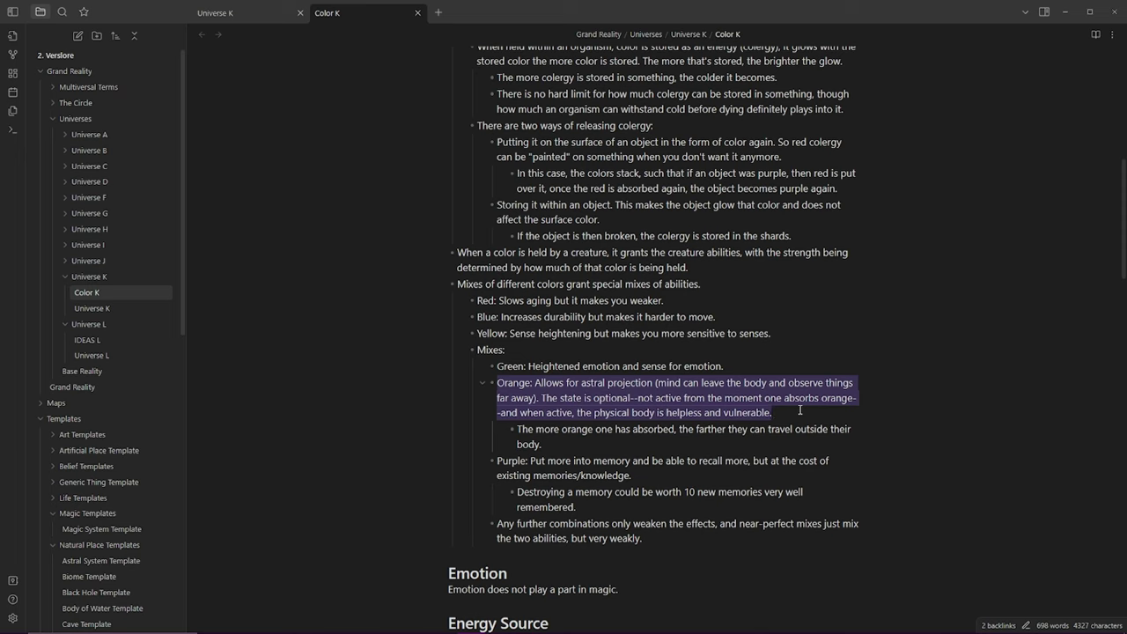
pyautogui.click(792, 411)
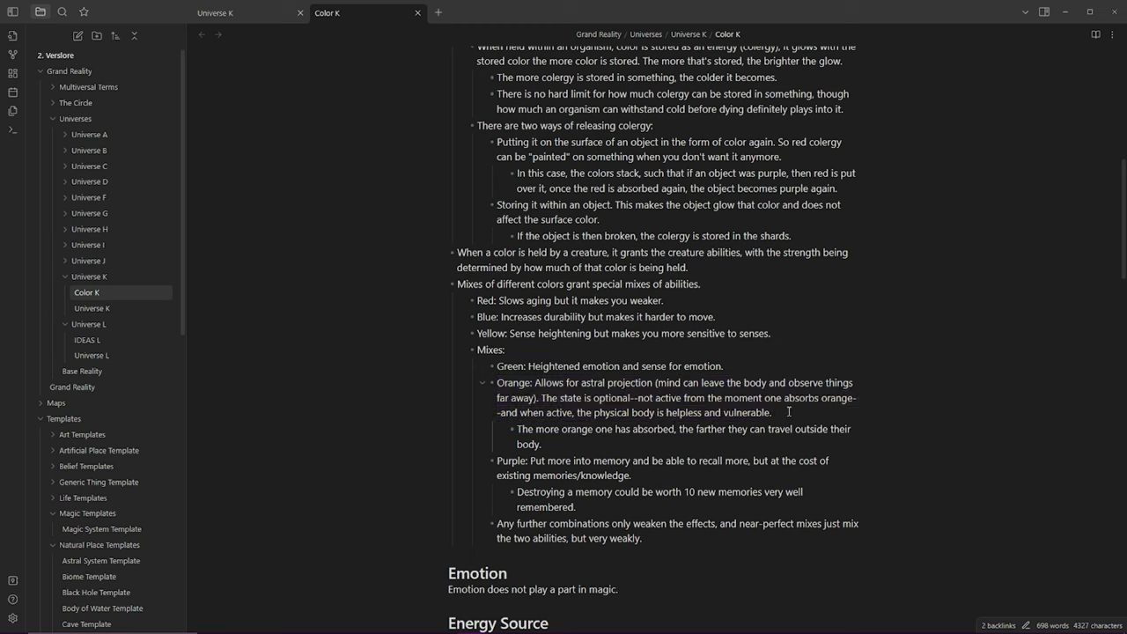
pyautogui.moveTo(498, 412); pyautogui.dragTo(800, 413)
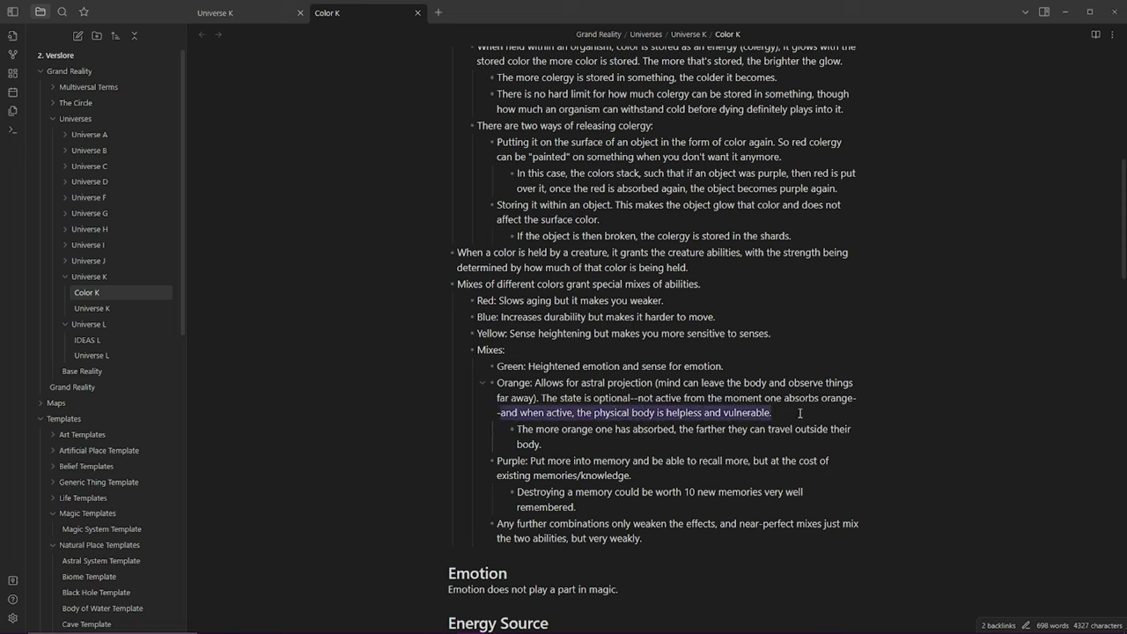
pyautogui.click(578, 412)
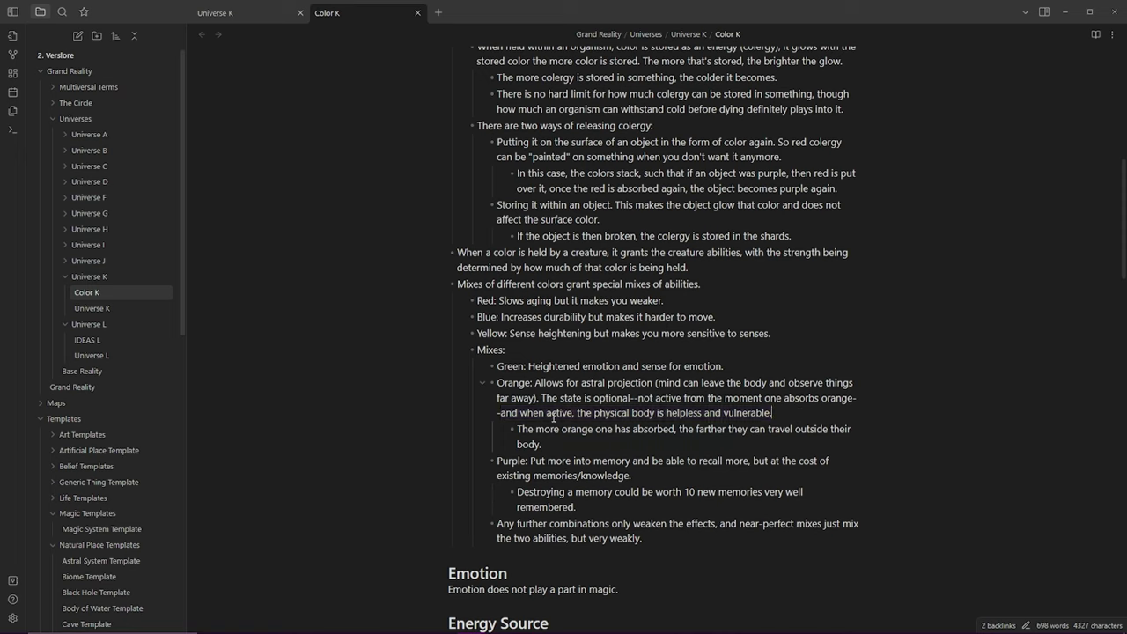
pyautogui.moveTo(586, 412); pyautogui.dragTo(773, 412)
pyautogui.click(778, 412)
pyautogui.moveTo(771, 414); pyautogui.dragTo(576, 412)
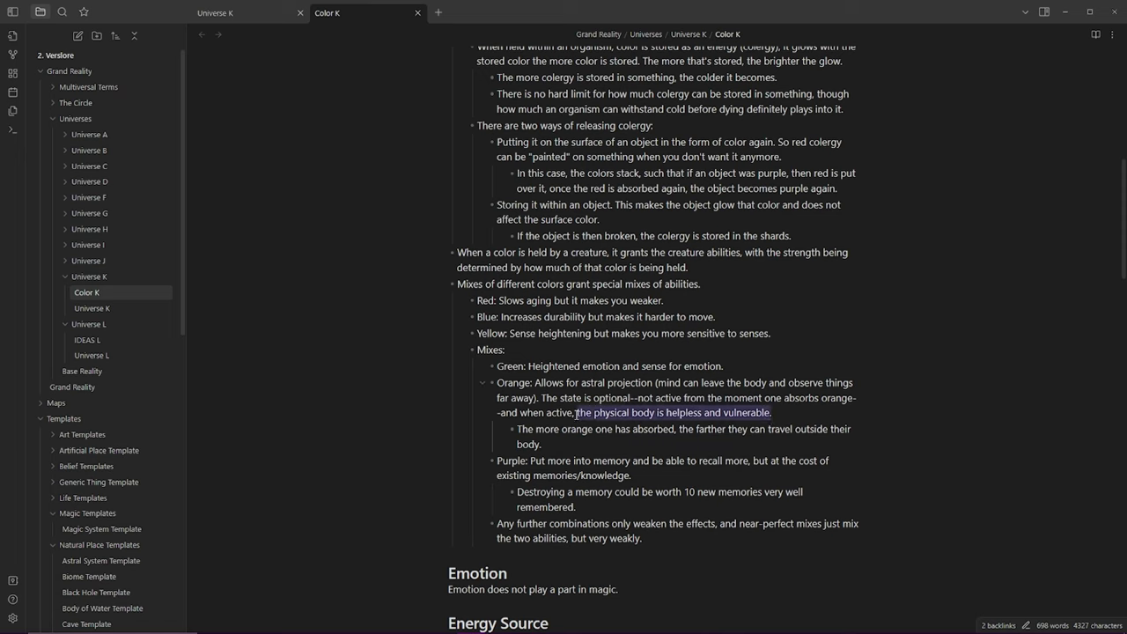
pyautogui.click(830, 419)
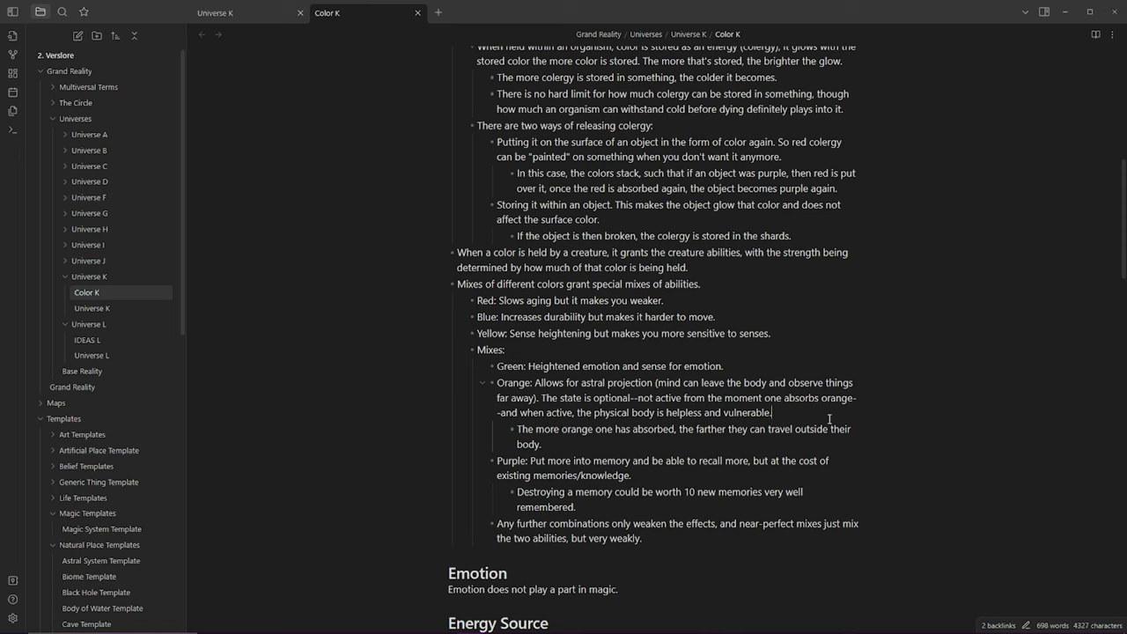
# Add the sub-bullet "This is also optional." under Purple, below the note on destroying a memory.
pyautogui.click(585, 507)
pyautogui.press('Return')
pyautogui.write('This is also optional.')
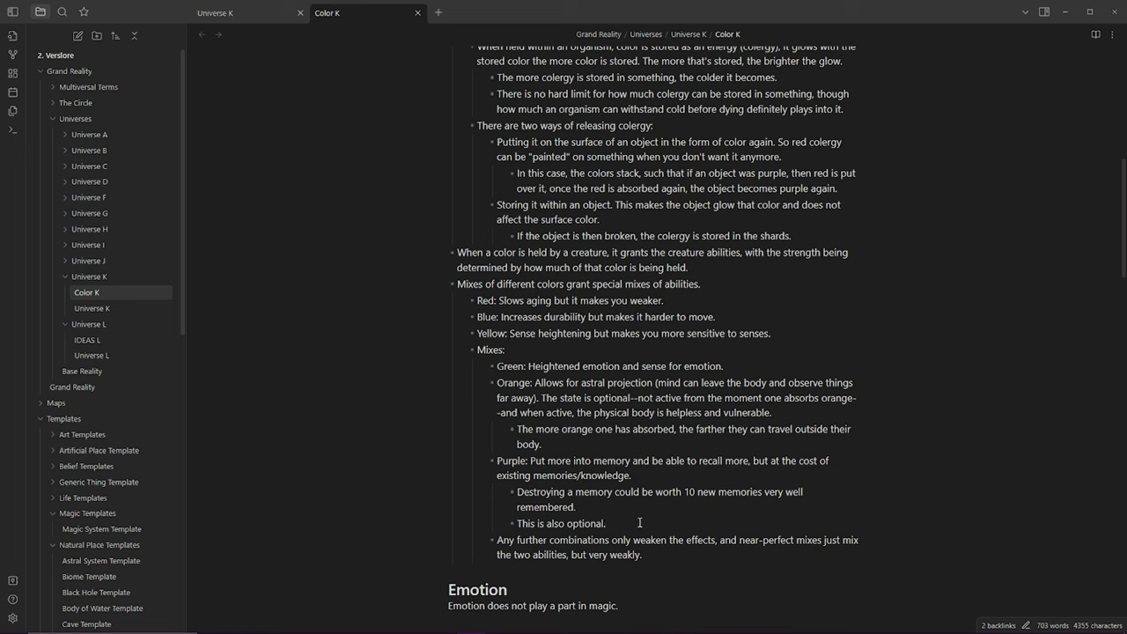
pyautogui.moveTo(627, 520); pyautogui.dragTo(492, 384)
pyautogui.click(492, 384)
# Add a Purple sub-bullet: "Which memory is destroyed is determined by random chance, though the memories/knowledge that are least used are more likely to be chosen.".
pyautogui.press('Return')
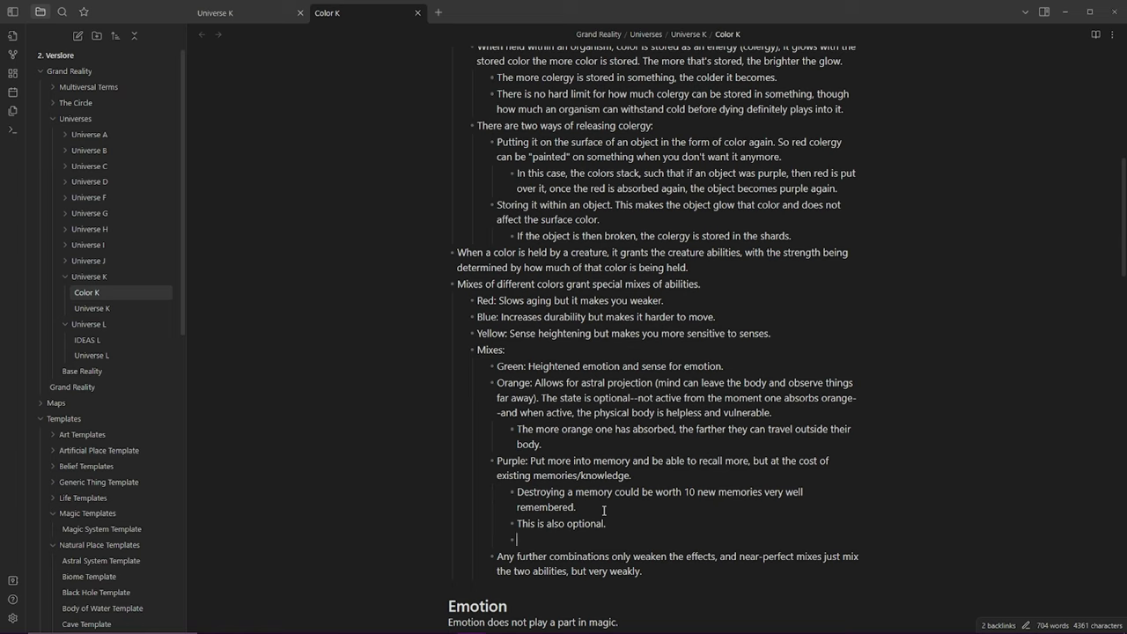
pyautogui.write('The memories that are destroyed')
pyautogui.hotkey('ctrl', 'z')
pyautogui.write('Which memory is destroyed is determined by random chance, tho')
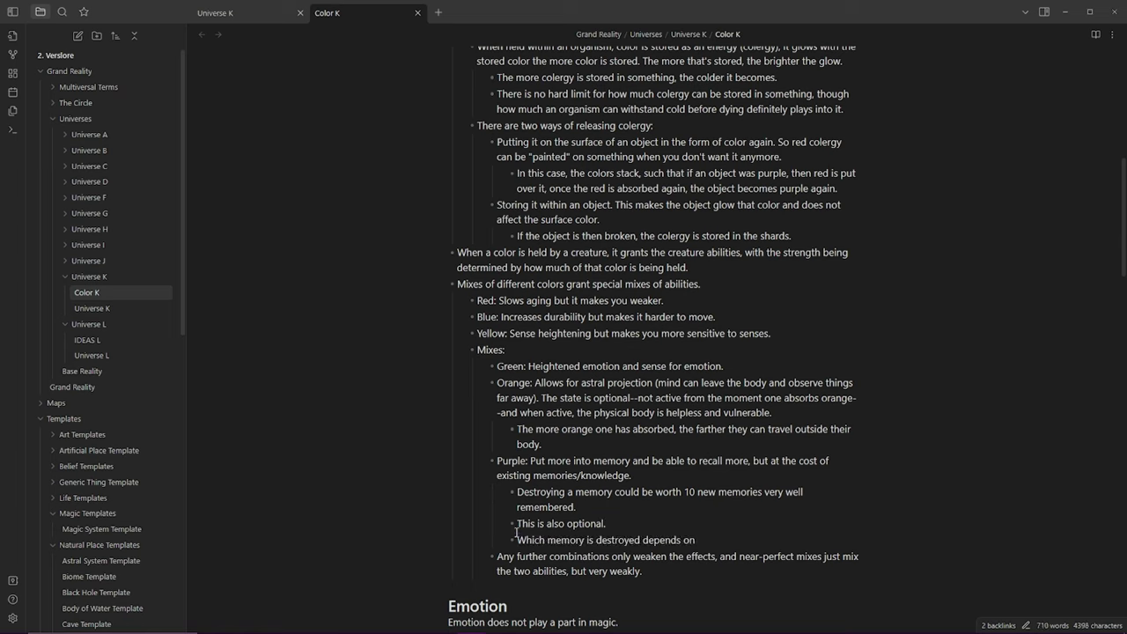
pyautogui.write('ugh the memories/knowledge that are least used are more likely to be chosen.')
pyautogui.tripleClick(517, 540)
pyautogui.click(519, 539)
pyautogui.moveTo(517, 540); pyautogui.dragTo(859, 548)
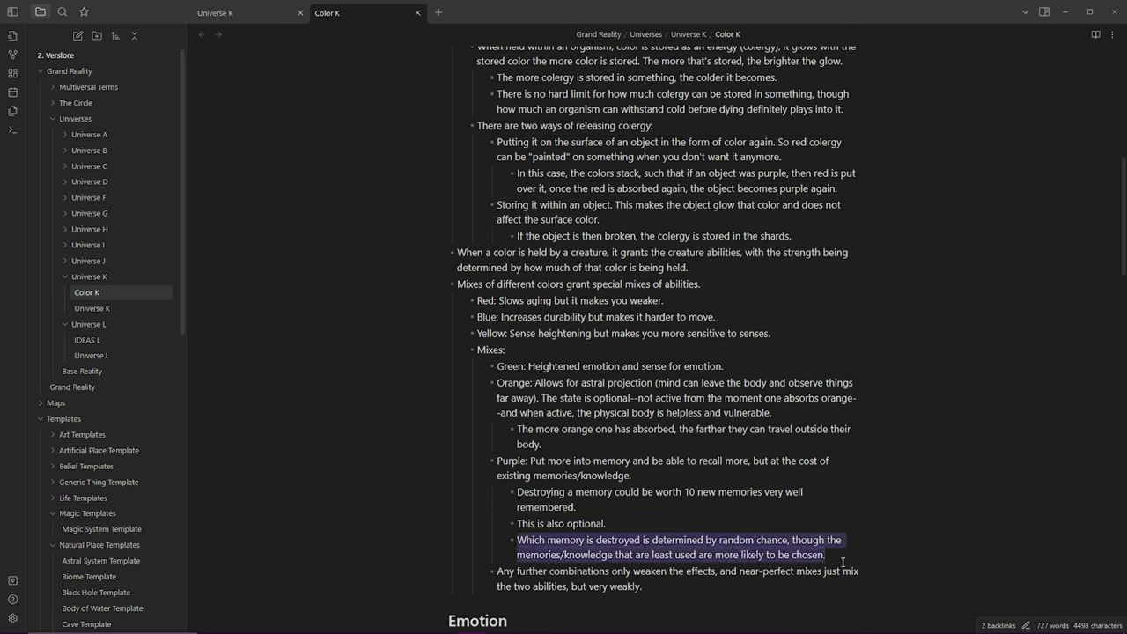
pyautogui.click(842, 562)
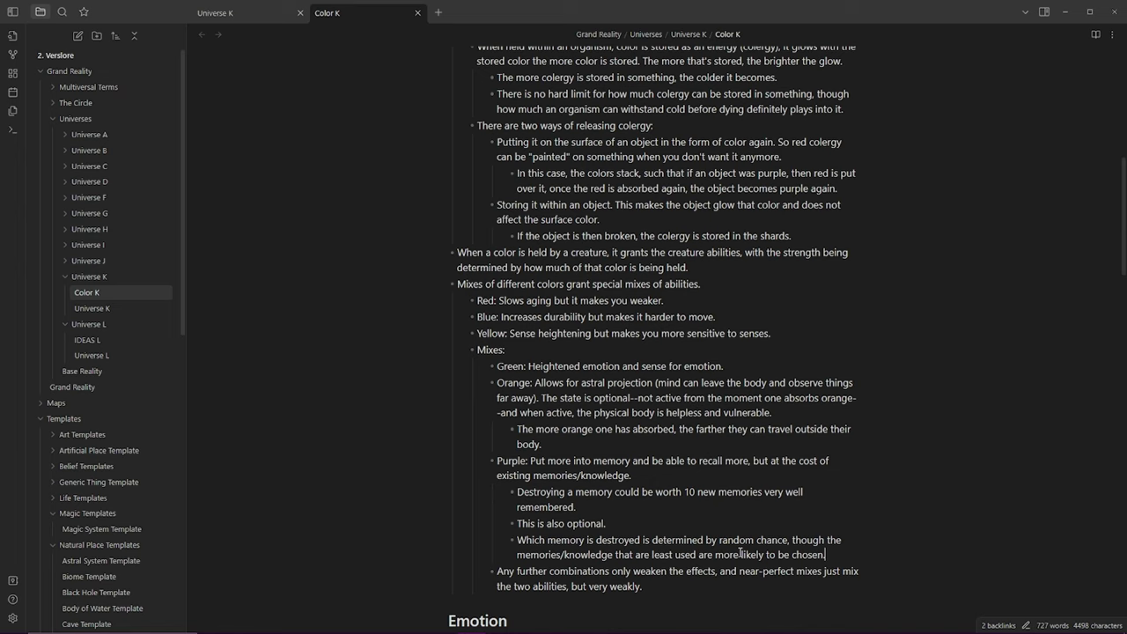
# Review the Purple memory rules and the remaining sections of the Color K page, including the Consequences and Limitations.
pyautogui.moveTo(517, 540); pyautogui.dragTo(873, 554)
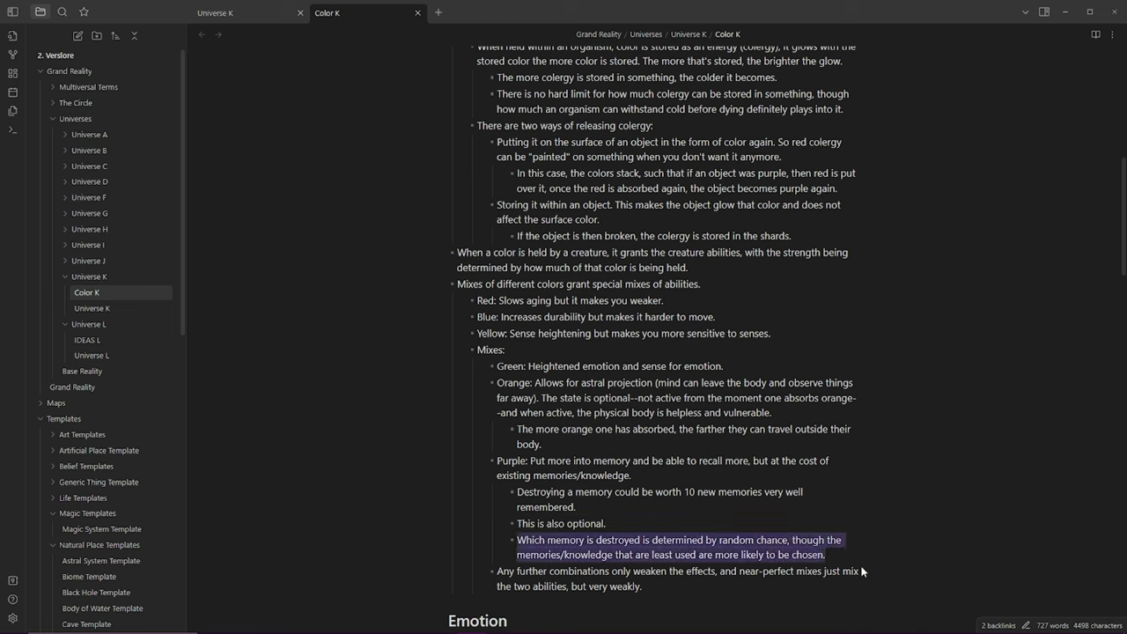
pyautogui.click(852, 562)
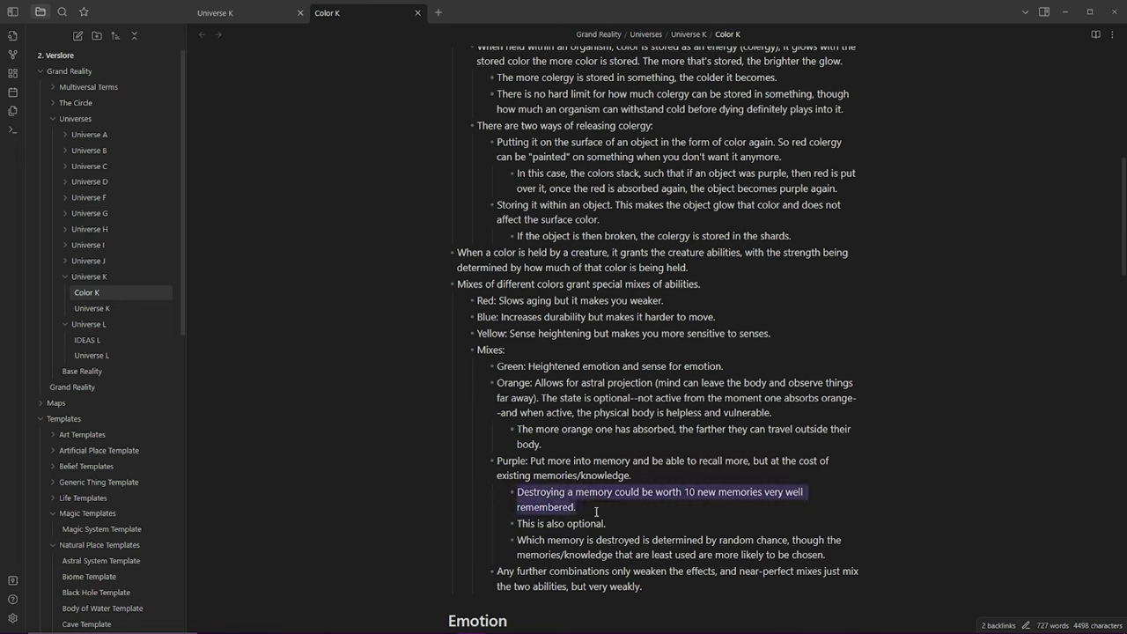
pyautogui.moveTo(518, 493); pyautogui.dragTo(596, 513)
pyautogui.click(644, 512)
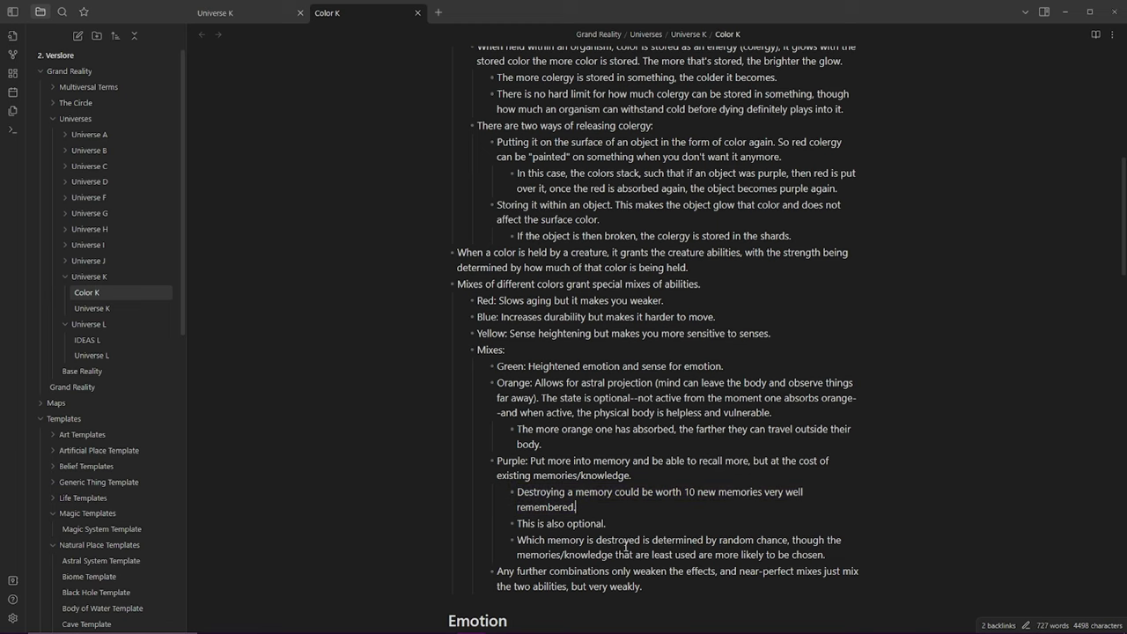
pyautogui.click(568, 351)
pyautogui.scroll(-10, 768, 258)
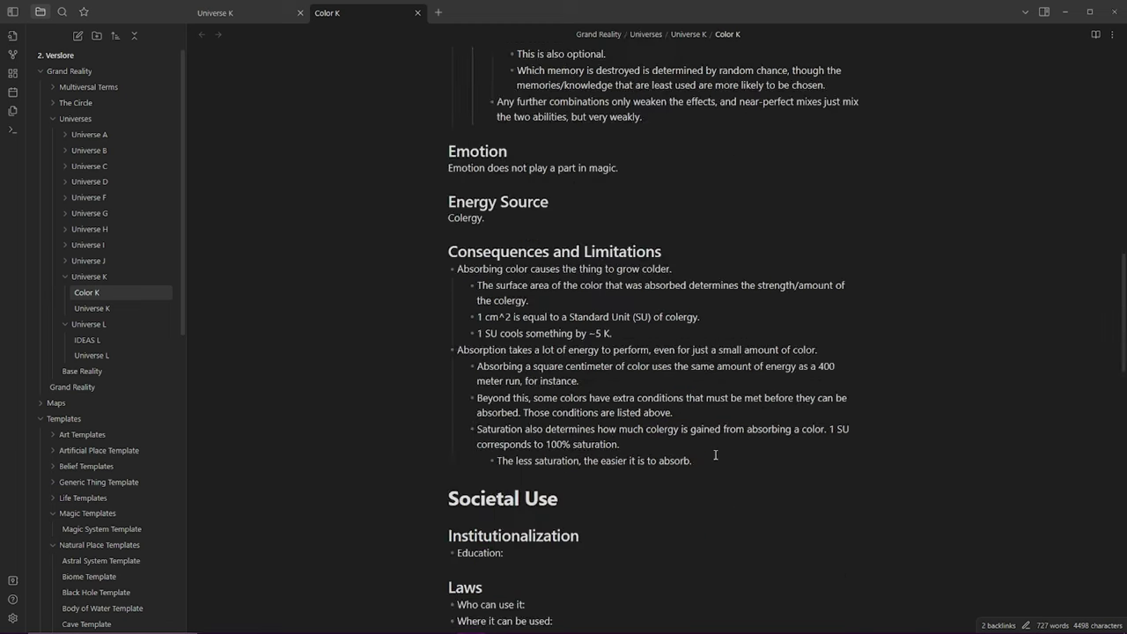
pyautogui.scroll(-3, 611, 347)
pyautogui.scroll(3, 612, 340)
pyautogui.scroll(-4, 599, 334)
pyautogui.scroll(15, 591, 326)
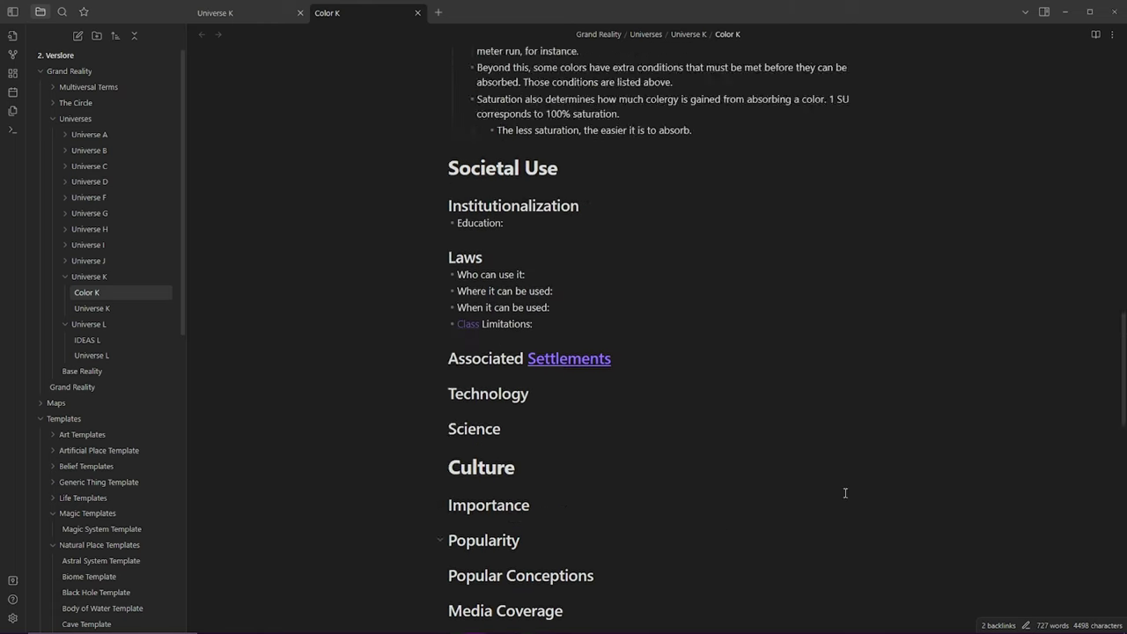
pyautogui.scroll(3, 680, 298)
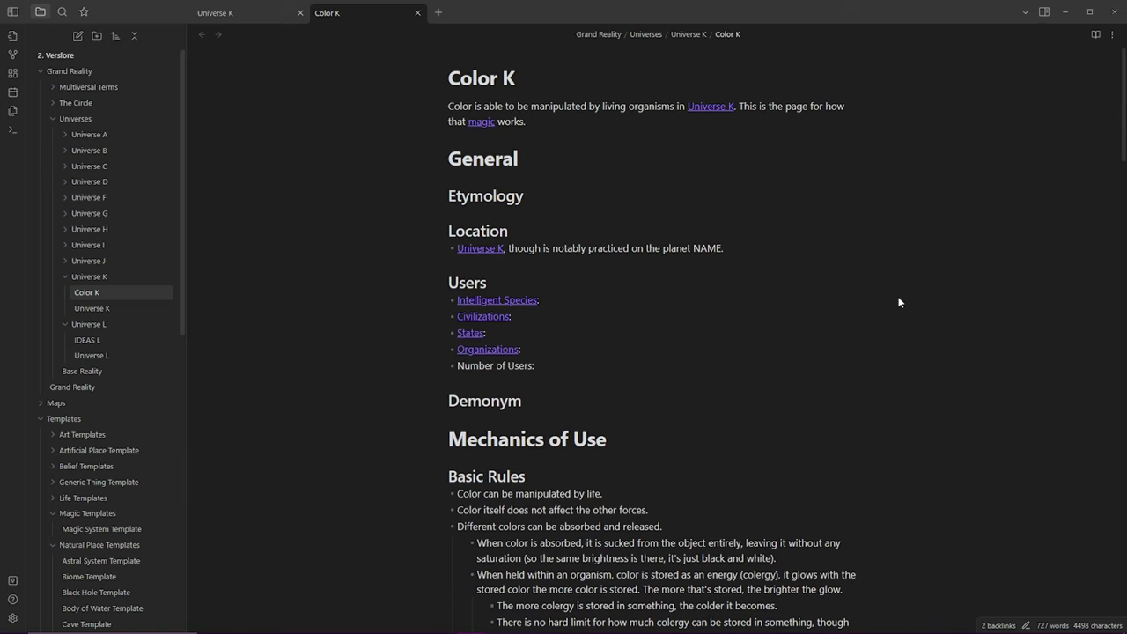
# Add a bullet linking to a note called "The Main Galaxy" under Notable Places in the Universe K note.
pyautogui.click(255, 10)
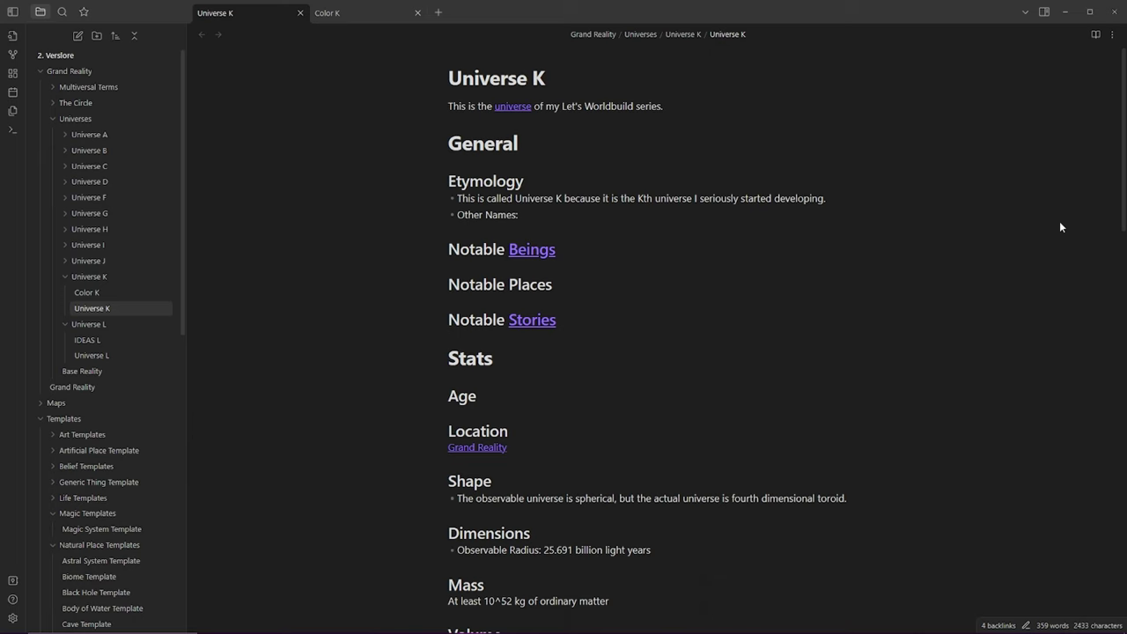
pyautogui.scroll(-6, 1039, 238)
pyautogui.scroll(6, 635, 268)
pyautogui.click(533, 300)
pyautogui.press('Return')
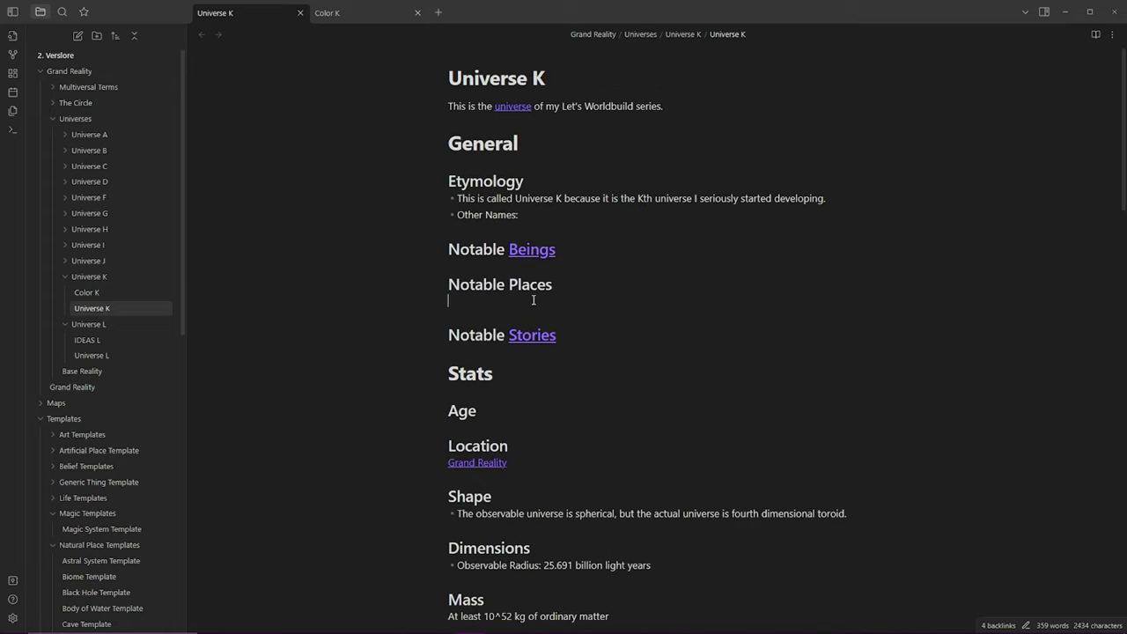
pyautogui.write('- ')
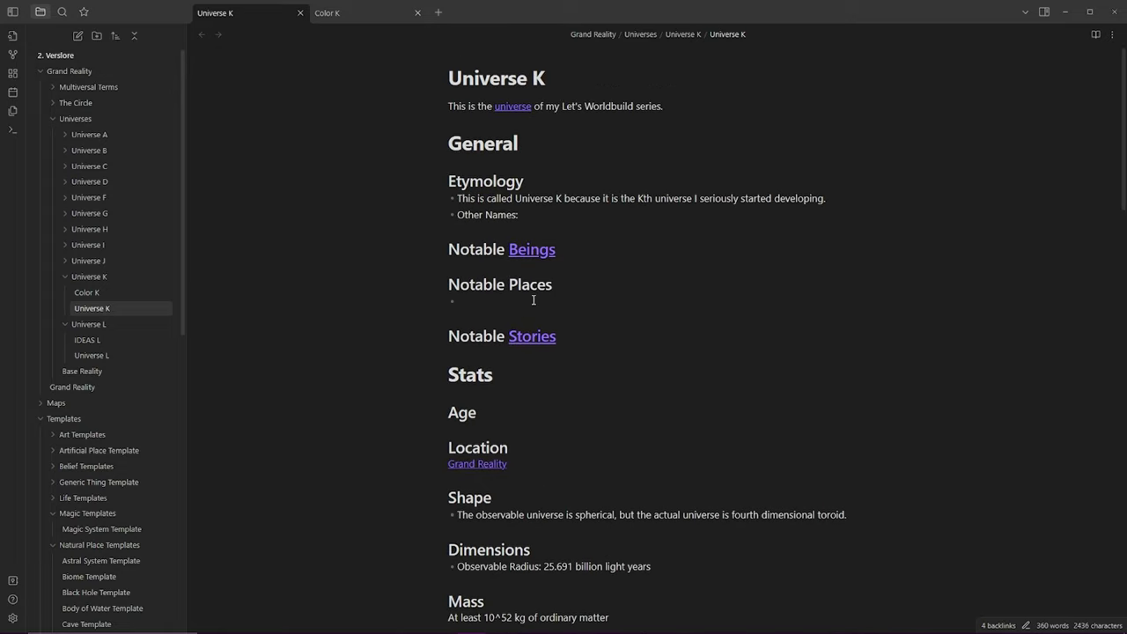
pyautogui.write('[[')
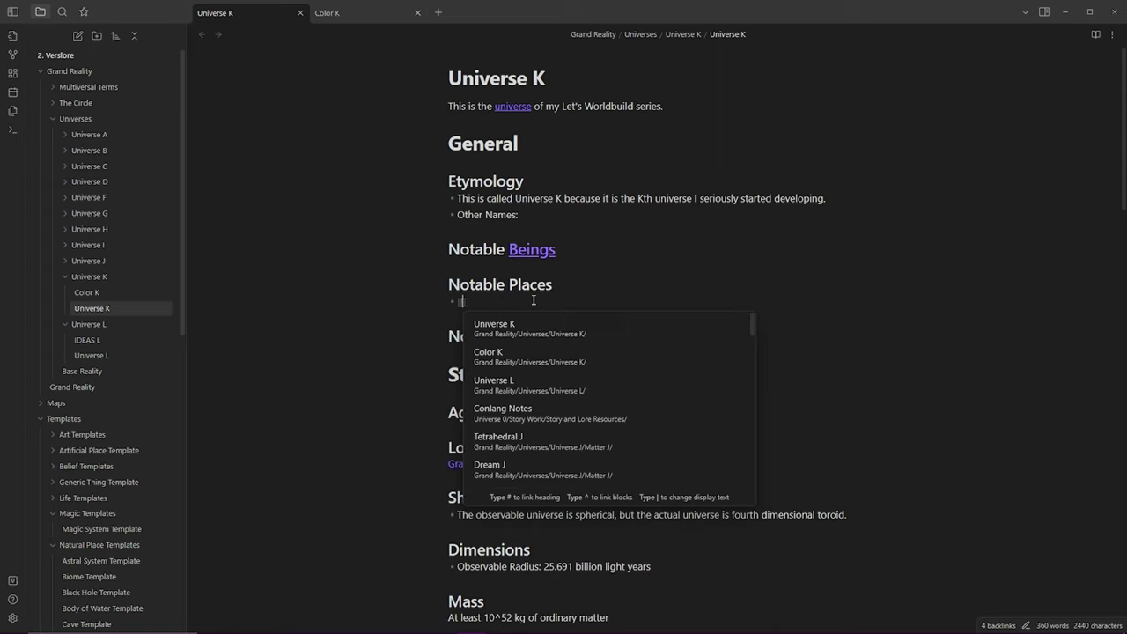
pyautogui.write('The Main G')
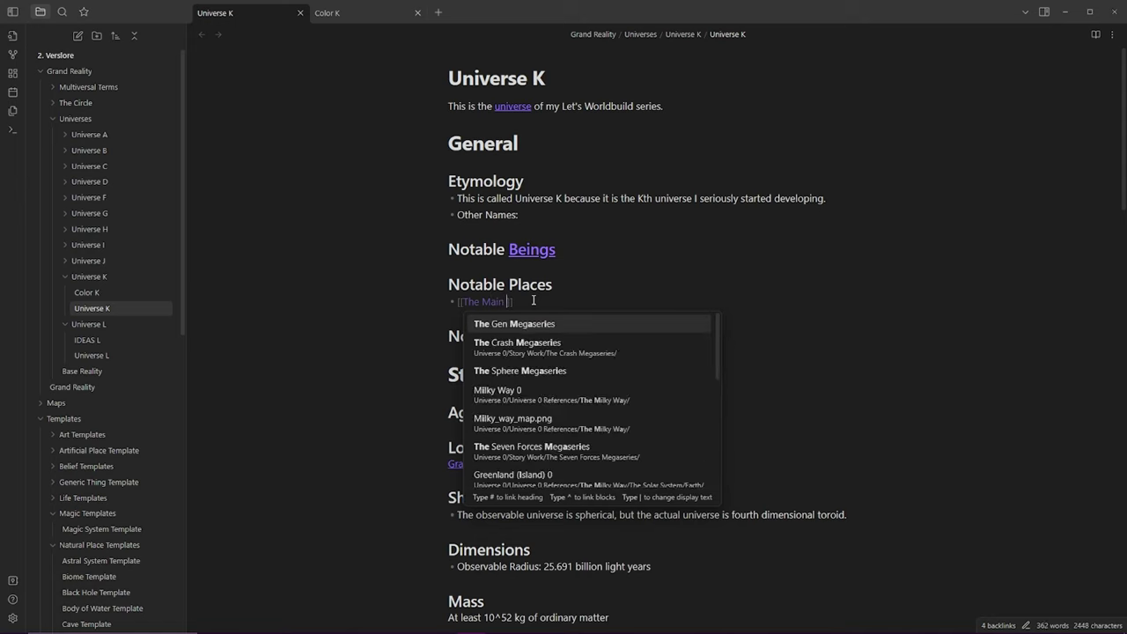
pyautogui.write('alaxy')
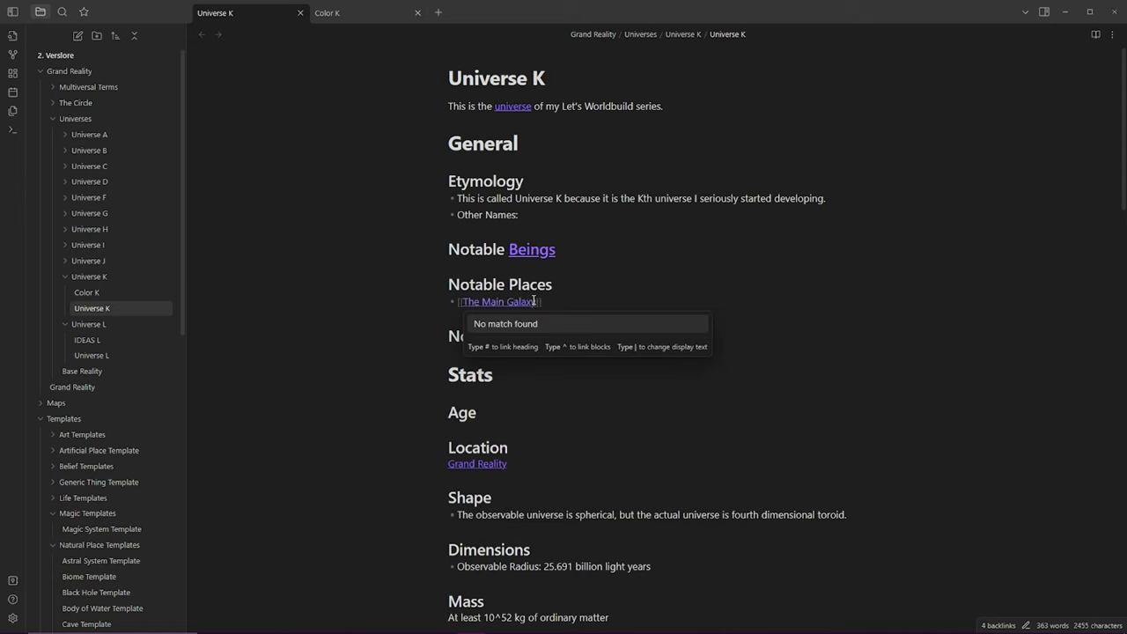
pyautogui.press('Escape')
pyautogui.click(587, 314)
# Create The Main Galaxy note from its link, open it in its own tab, and move it into the Universe K folder.
pyautogui.click(463, 303)
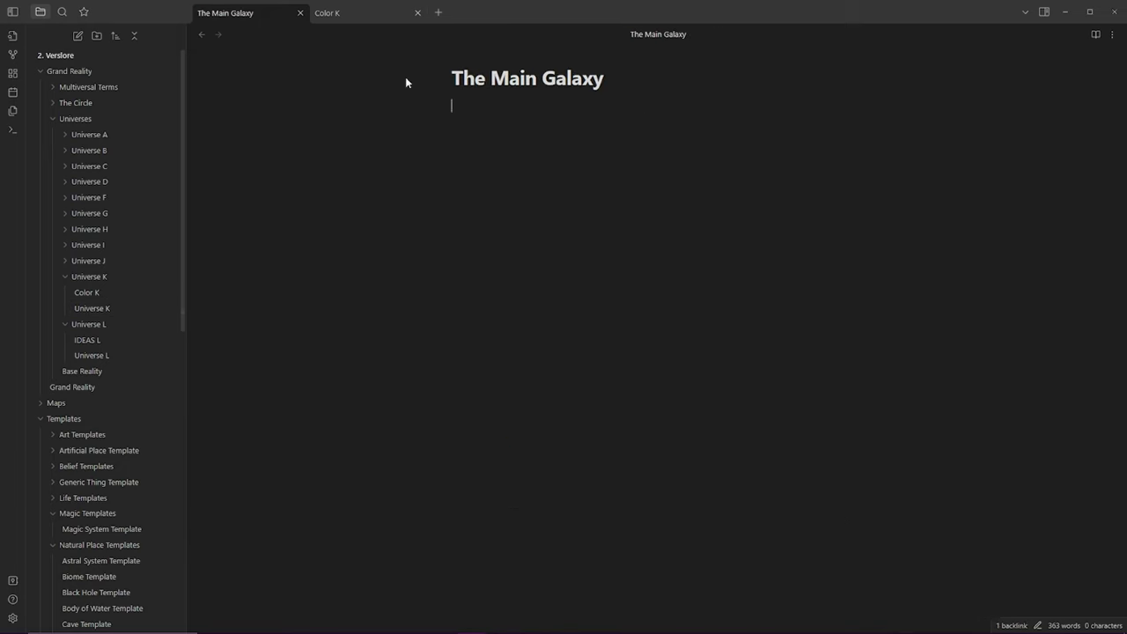
pyautogui.click(201, 34)
pyautogui.rightClick(455, 300)
pyautogui.click(547, 323)
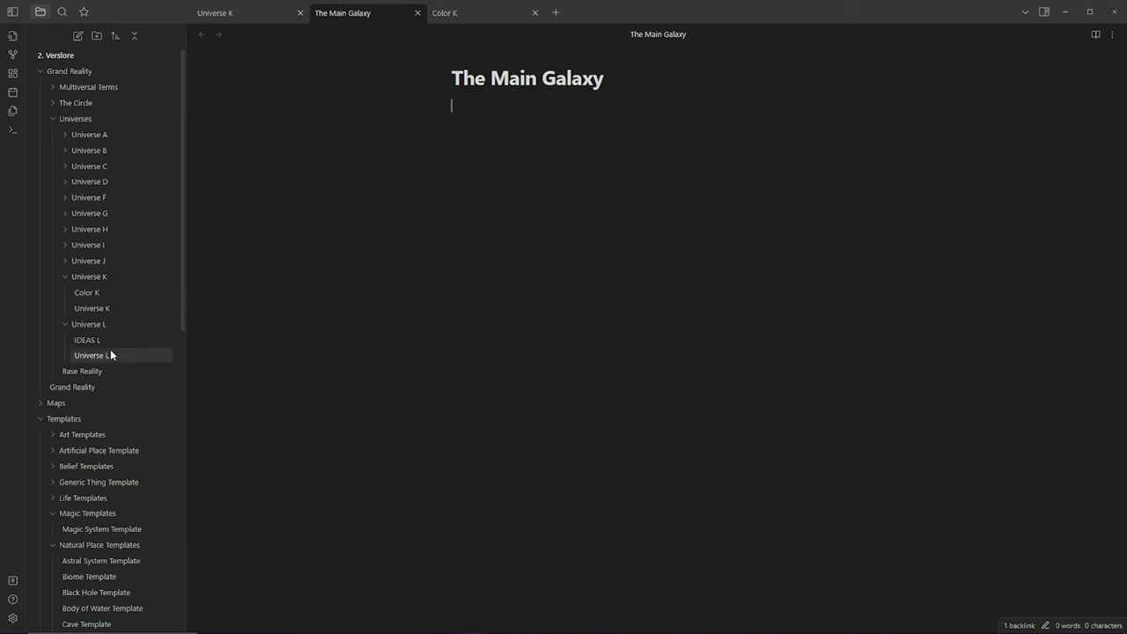
pyautogui.scroll(-4, 109, 352)
pyautogui.moveTo(65, 609); pyautogui.dragTo(94, 264)
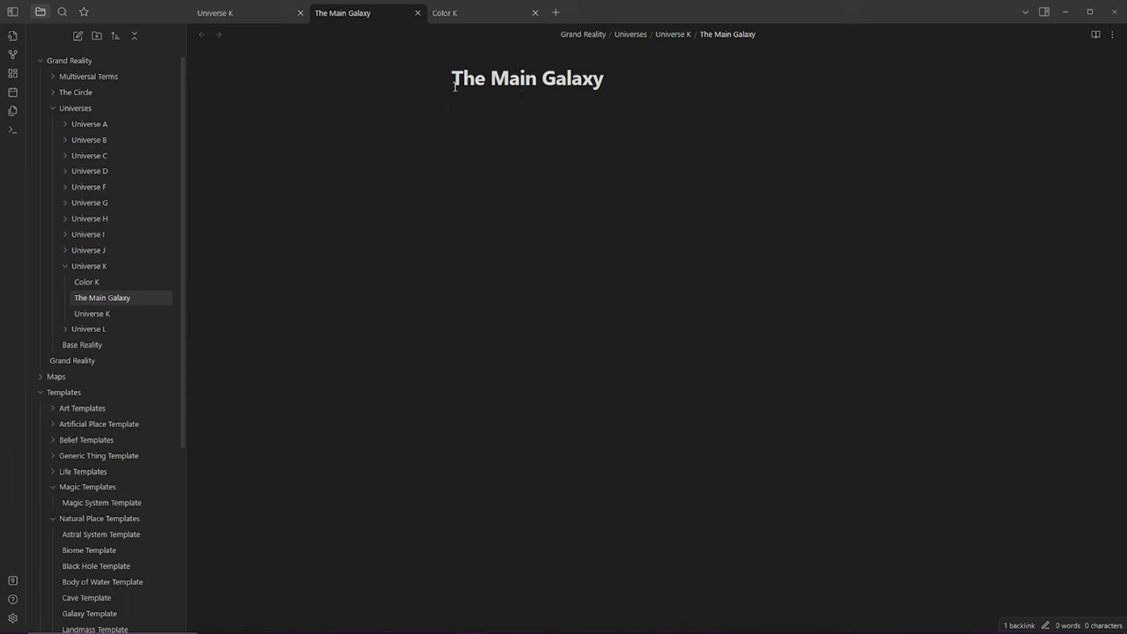
pyautogui.moveTo(453, 86); pyautogui.dragTo(626, 88)
pyautogui.click(564, 109)
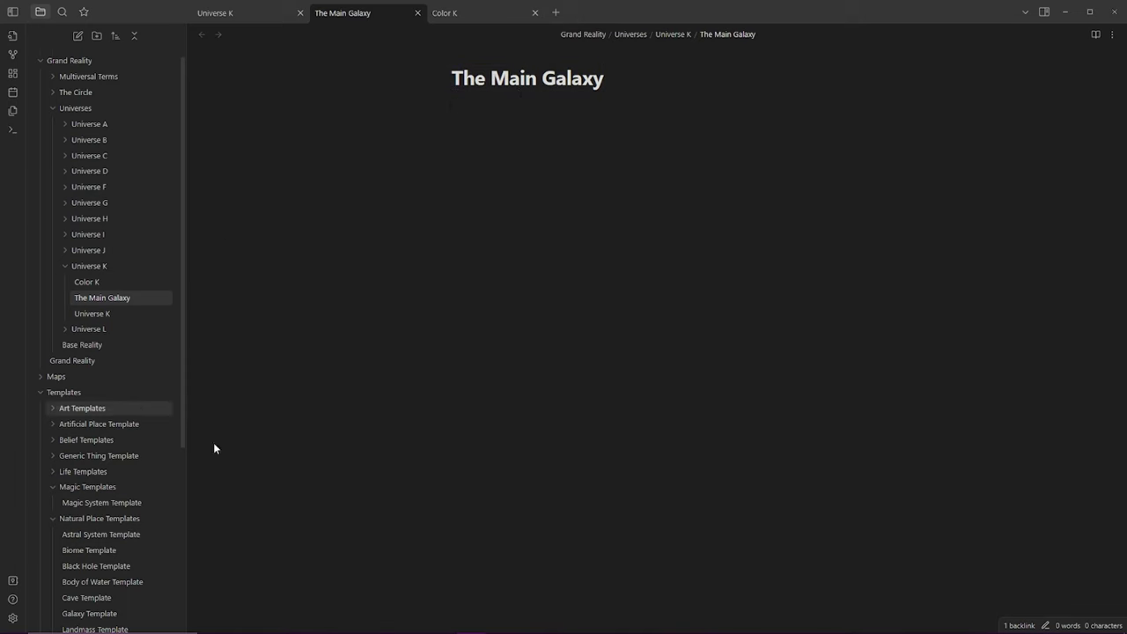
# Copy the entire content of the Galaxy Template into The Main Galaxy note.
pyautogui.scroll(-3, 99, 421)
pyautogui.rightClick(101, 373)
pyautogui.click(149, 398)
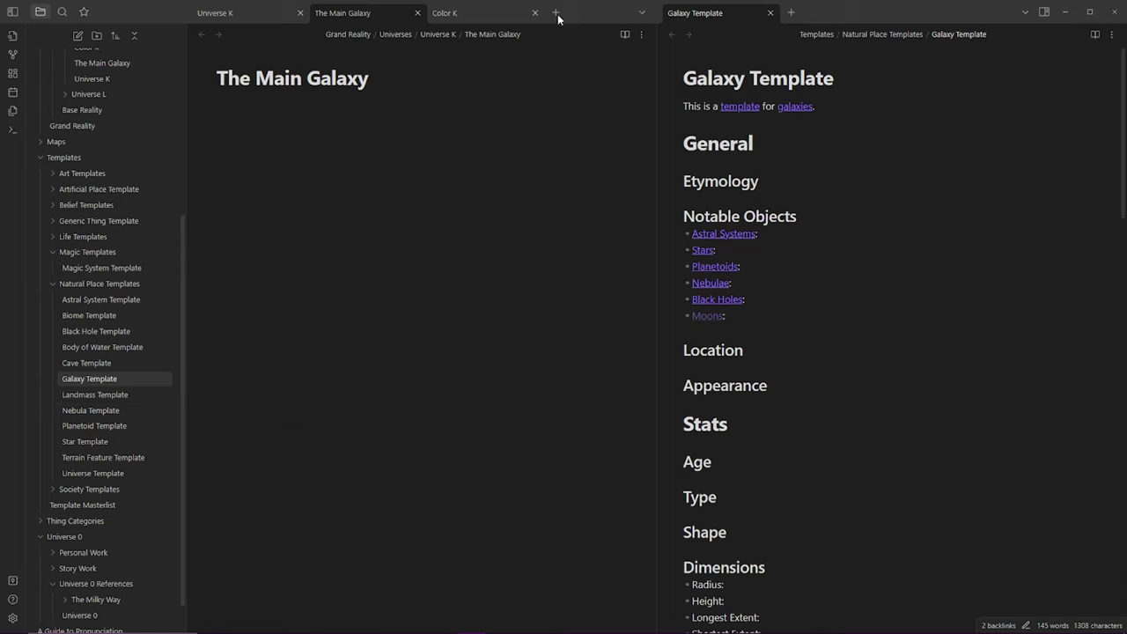
pyautogui.moveTo(709, 13); pyautogui.dragTo(616, 14)
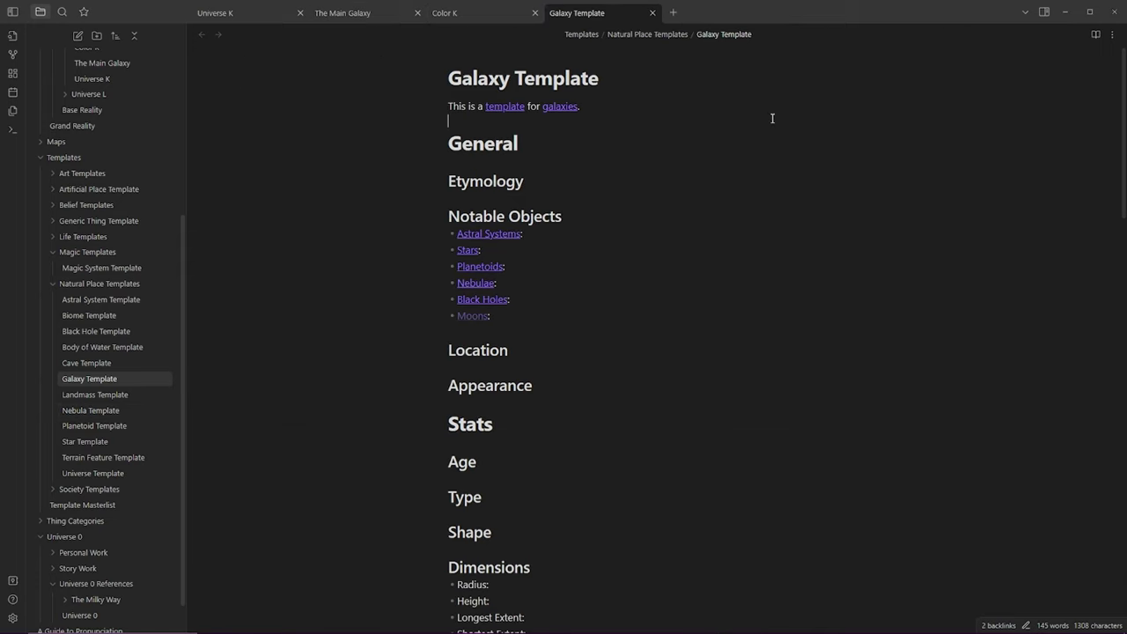
pyautogui.hotkey('ctrl', 'a')
pyautogui.click(324, 13)
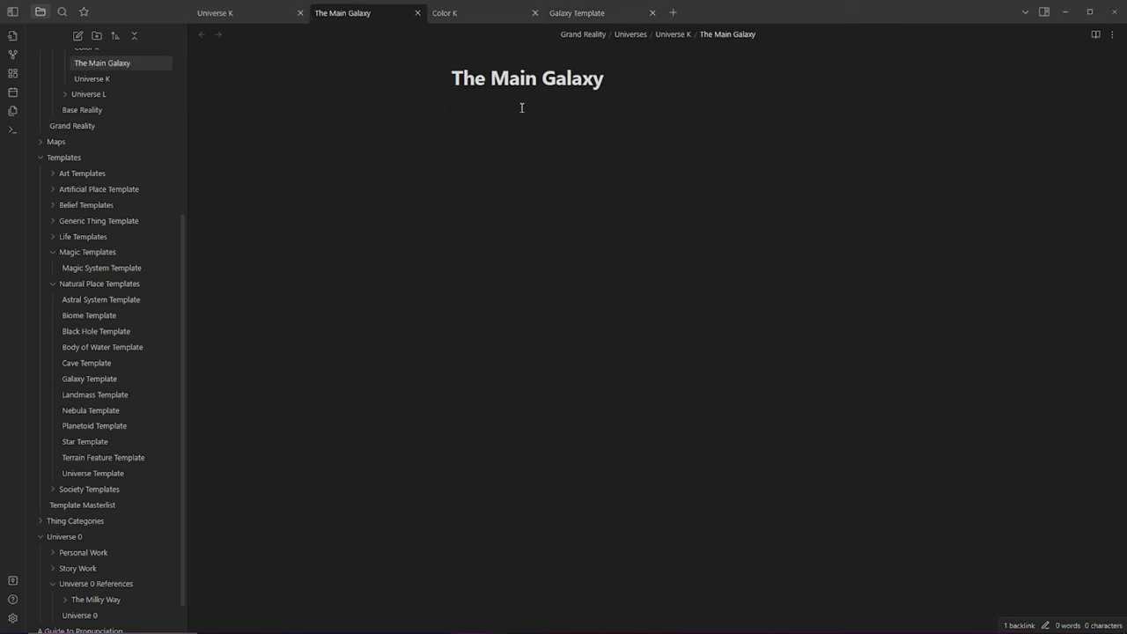
pyautogui.hotkey('ctrl', 'v')
# Change the first tag at the end of The Main Galaxy note to #thing and add the tag #universe-k.
pyautogui.scroll(-5, 617, 264)
pyautogui.doubleClick(482, 314)
pyautogui.write('thing')
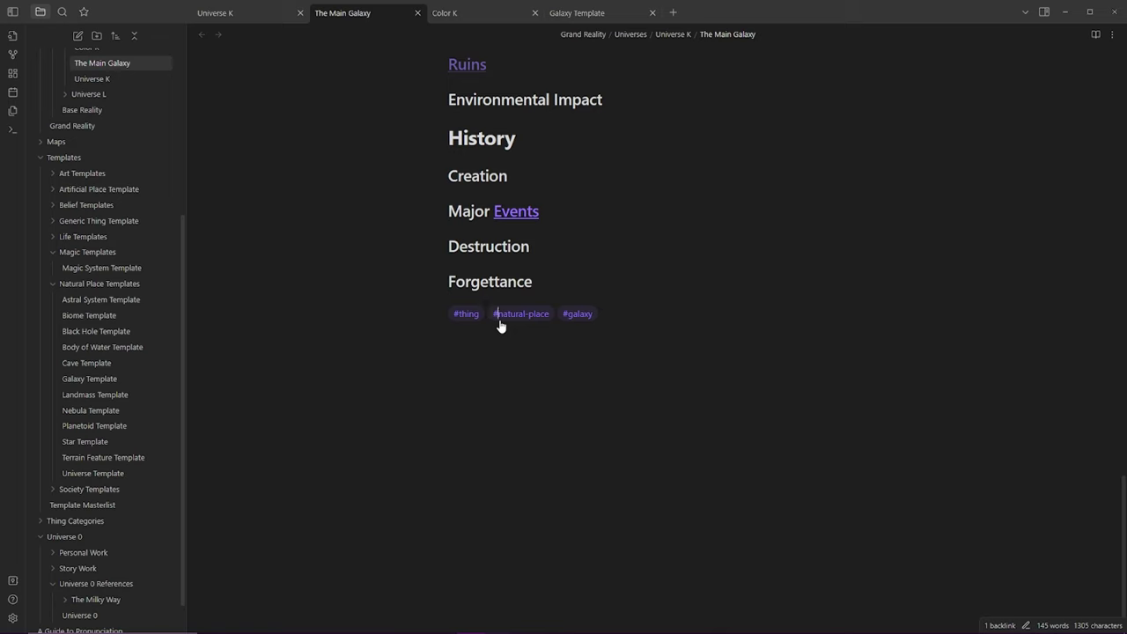
pyautogui.write('#universe-k')
pyautogui.click(681, 314)
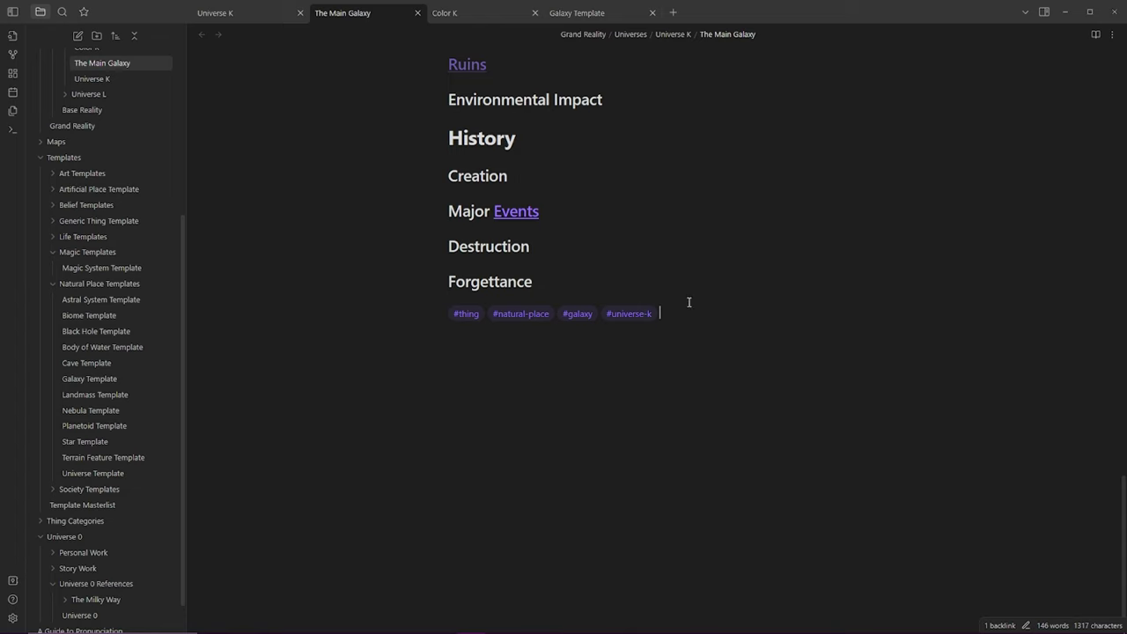
# Replace The Main Galaxy's intro line with "This is the main galaxy of Universe K.", linking Universe K to its note.
pyautogui.scroll(1, 635, 461)
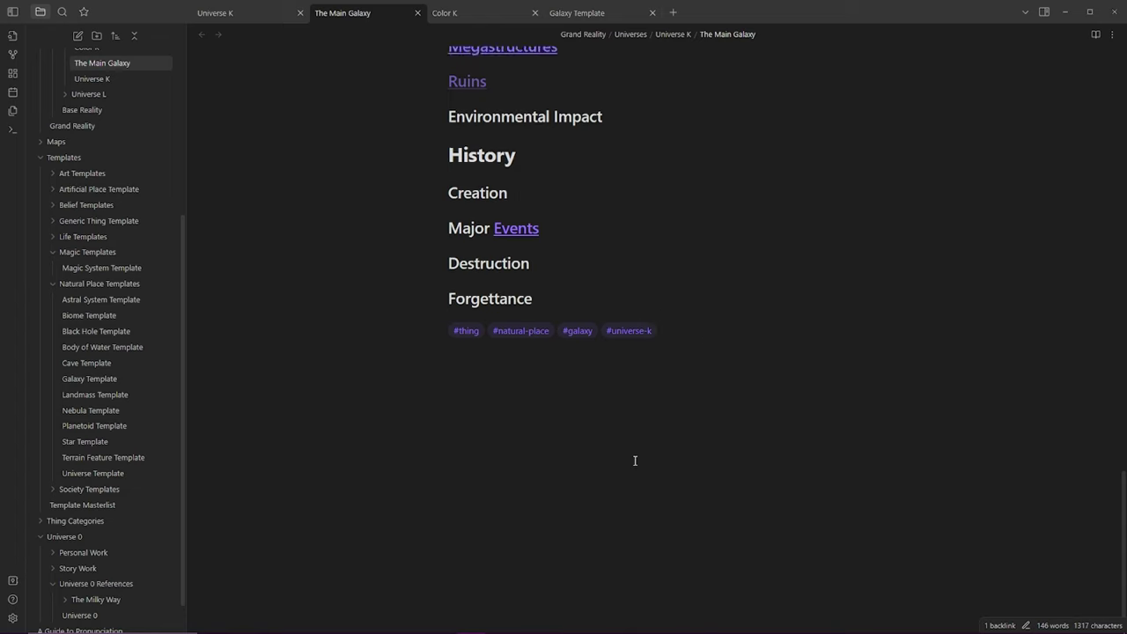
pyautogui.scroll(15, 635, 461)
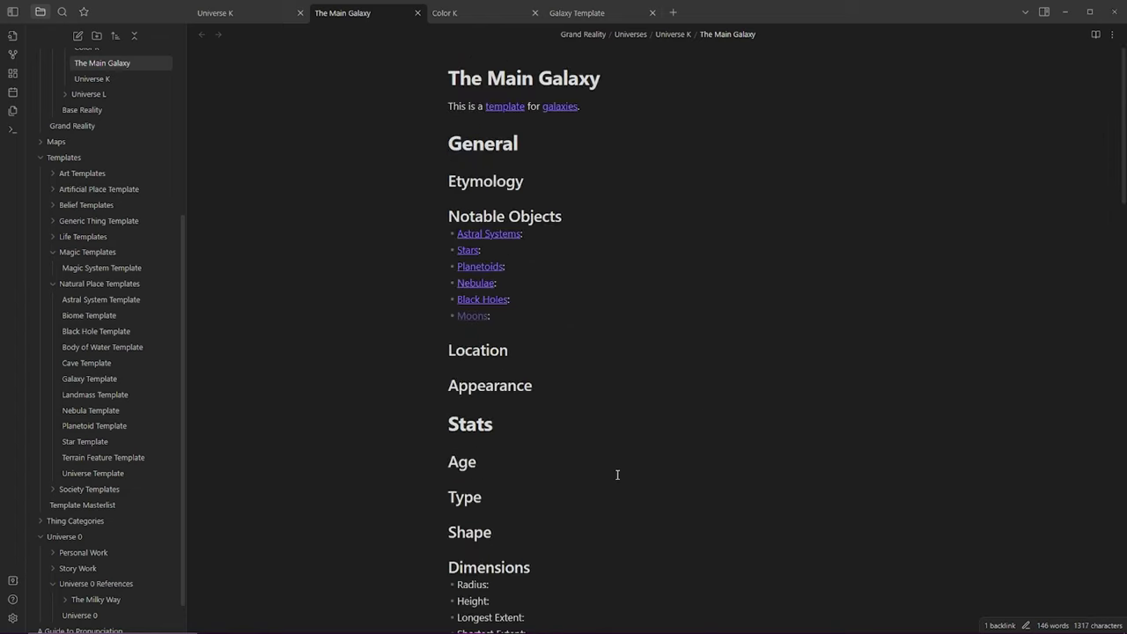
pyautogui.tripleClick(705, 106)
pyautogui.write('This is the main galaxy of [[Universe K')
pyautogui.press('Return')
pyautogui.write('.')
pyautogui.click(538, 130)
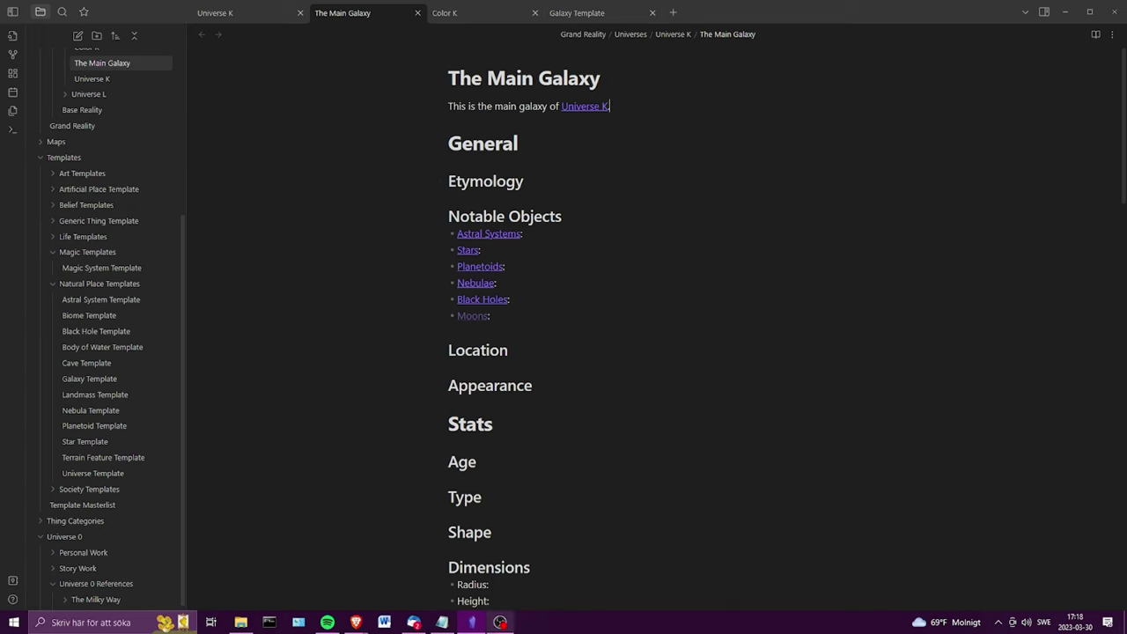
# Switch to the Ecosia image search in the browser and browse the galaxy pictures for appearance ideas.
pyautogui.moveTo(500, 622)
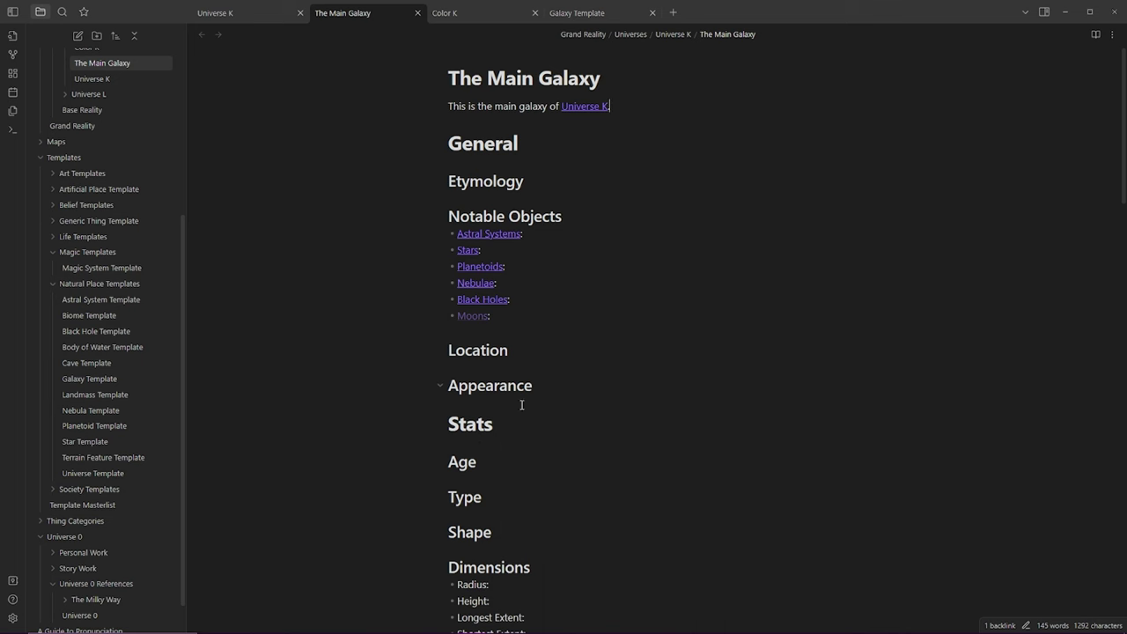
pyautogui.hotkey('alt', 'Tab')
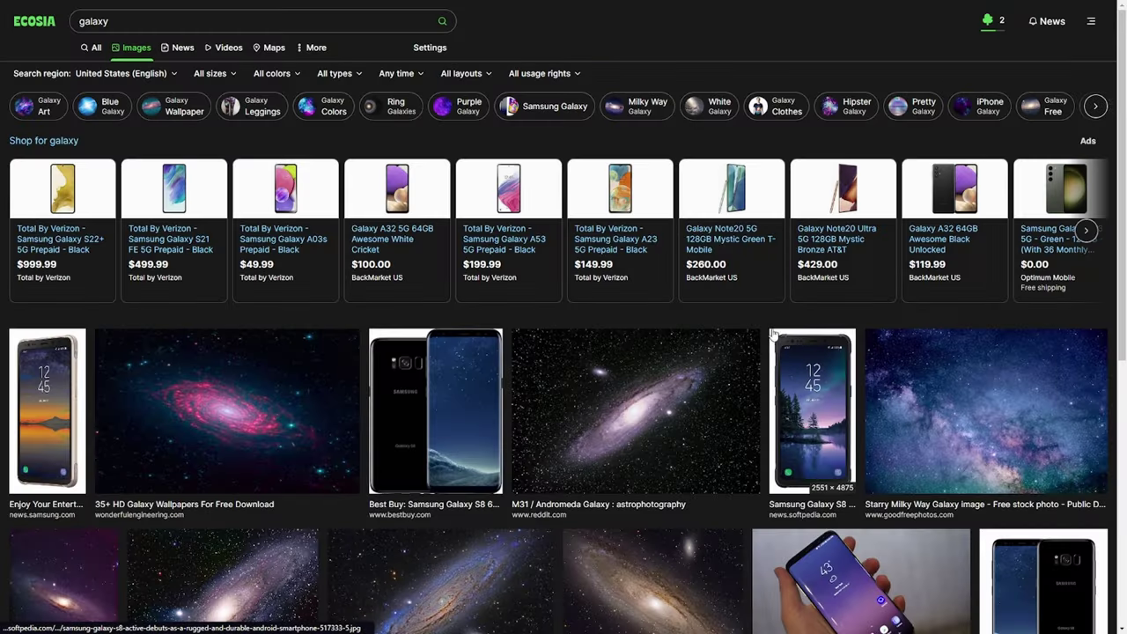
pyautogui.scroll(-10, 767, 322)
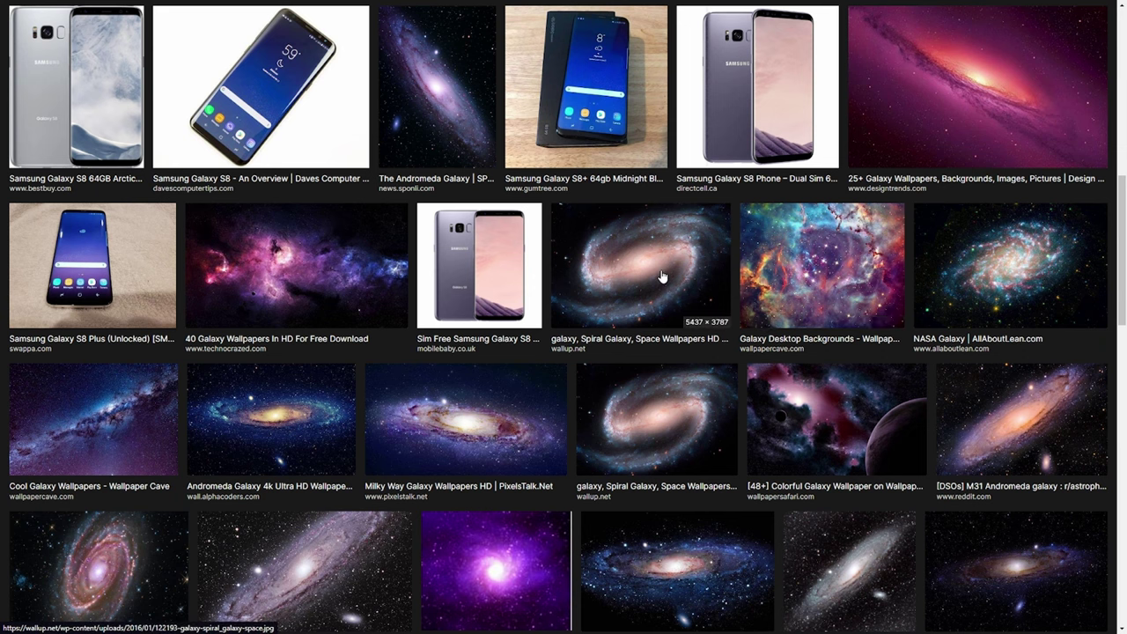
pyautogui.scroll(-5, 683, 276)
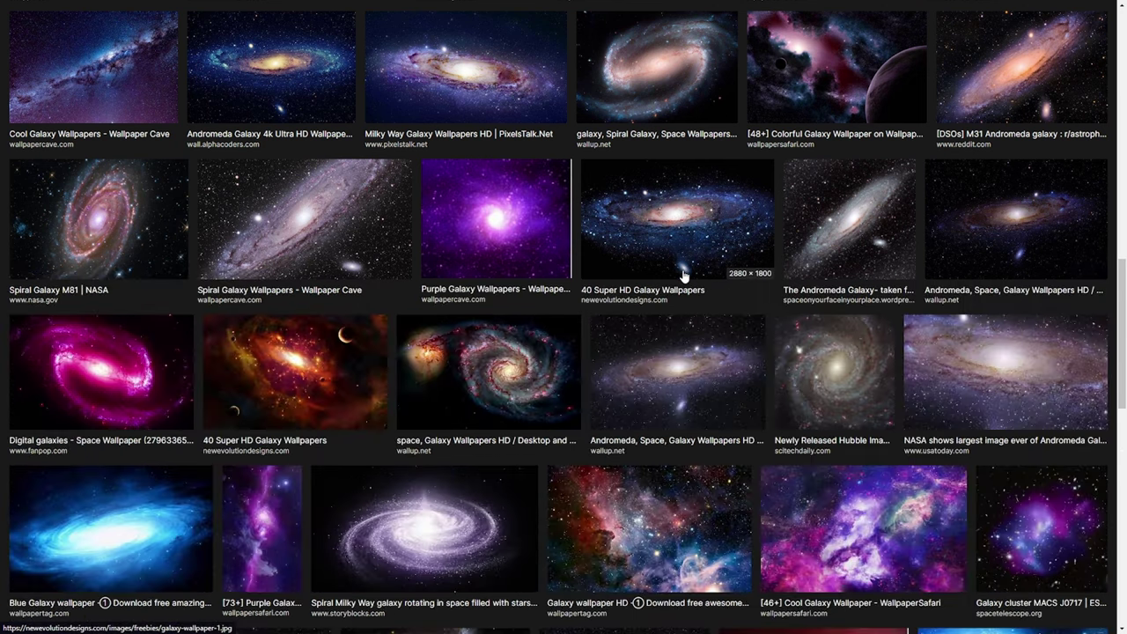
pyautogui.scroll(-10, 684, 277)
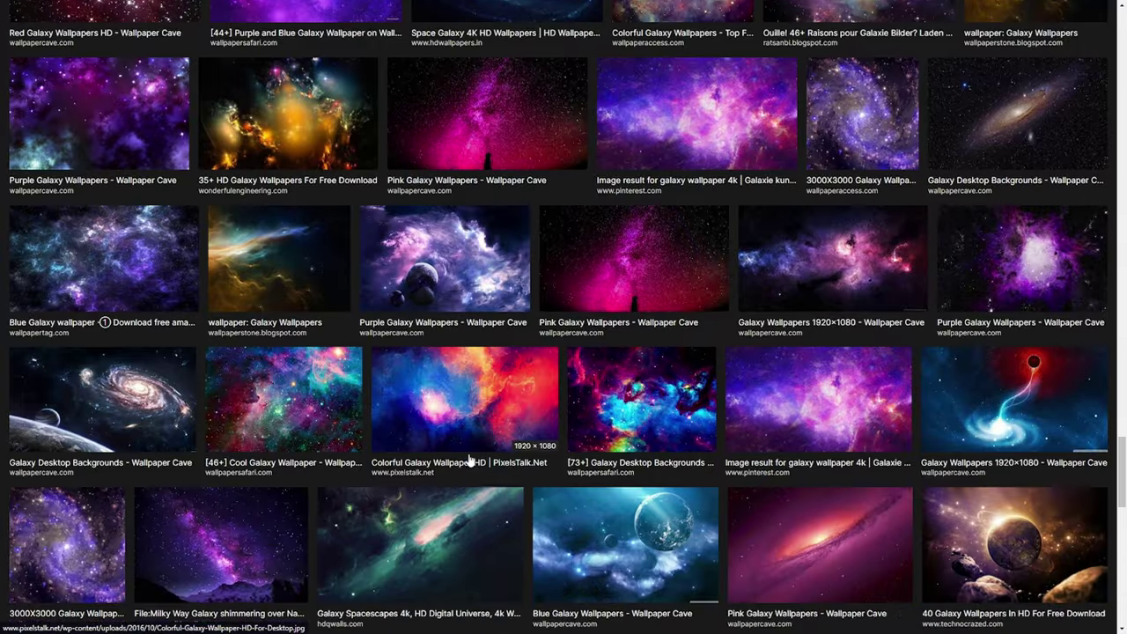
pyautogui.scroll(-7, 469, 461)
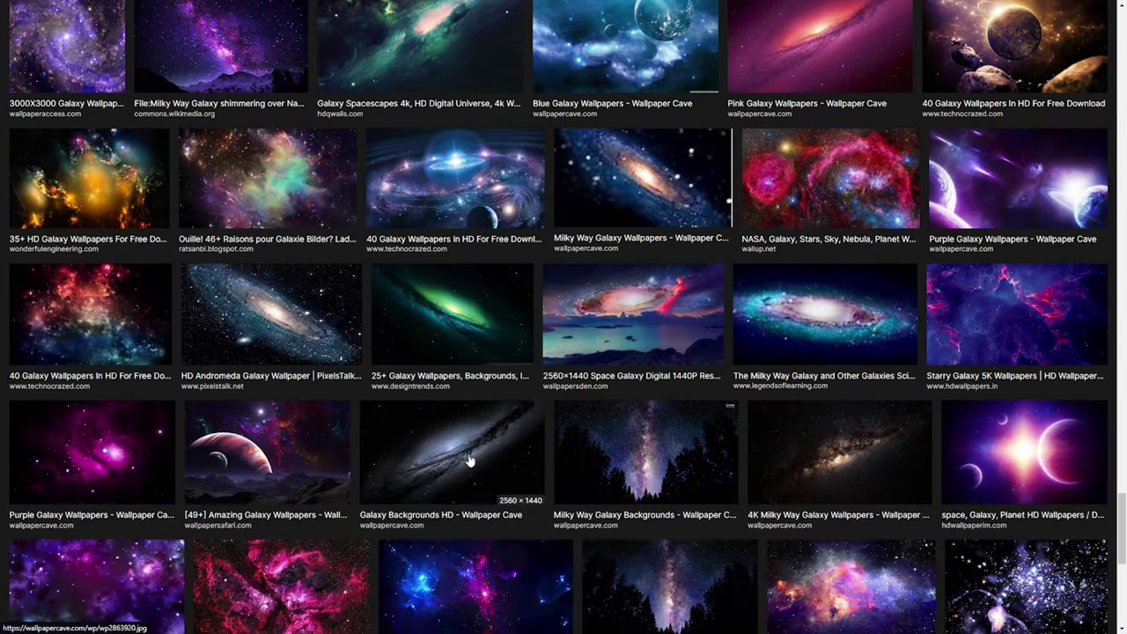
# Search Ecosia images for "sombrero galaxy" and preview the APOD Sombrero Galaxy from Hubble picture.
pyautogui.press('Home')
pyautogui.click(81, 23)
pyautogui.write('sombr')
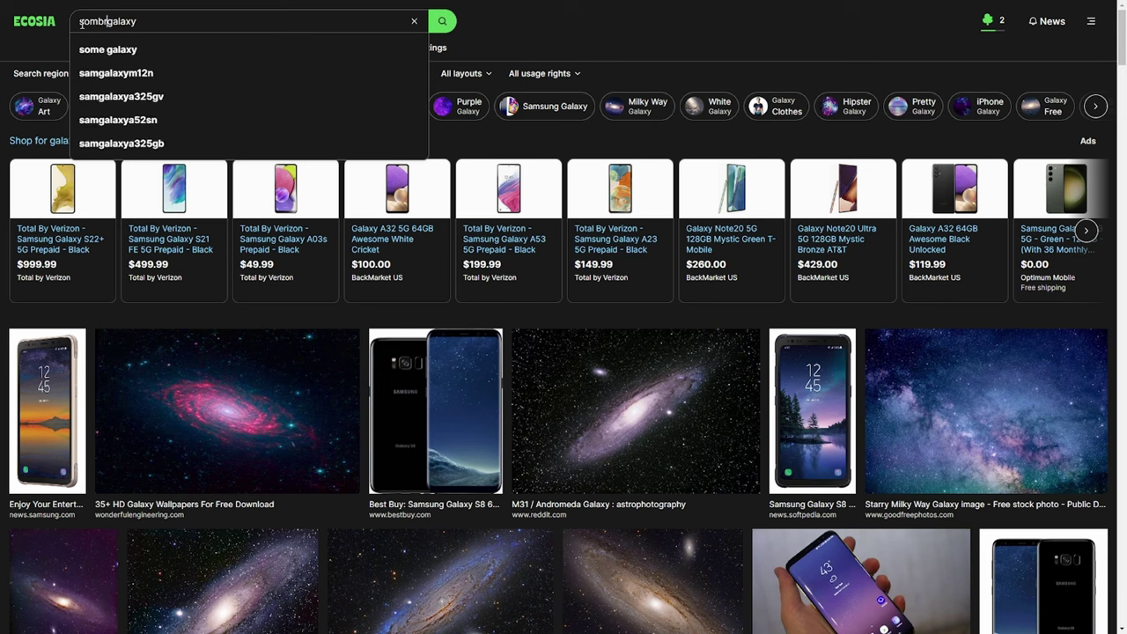
pyautogui.write('ero')
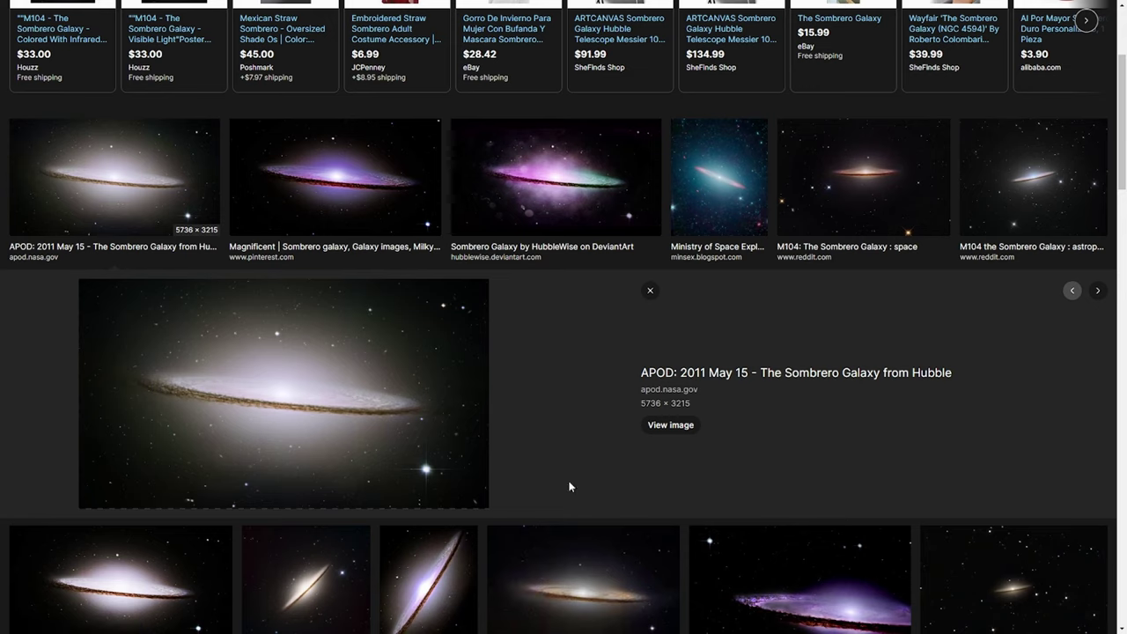
# Switch back to Obsidian and look over The Main Galaxy's General headings from Etymology to Appearance.
pyautogui.hotkey('alt', 'Tab')
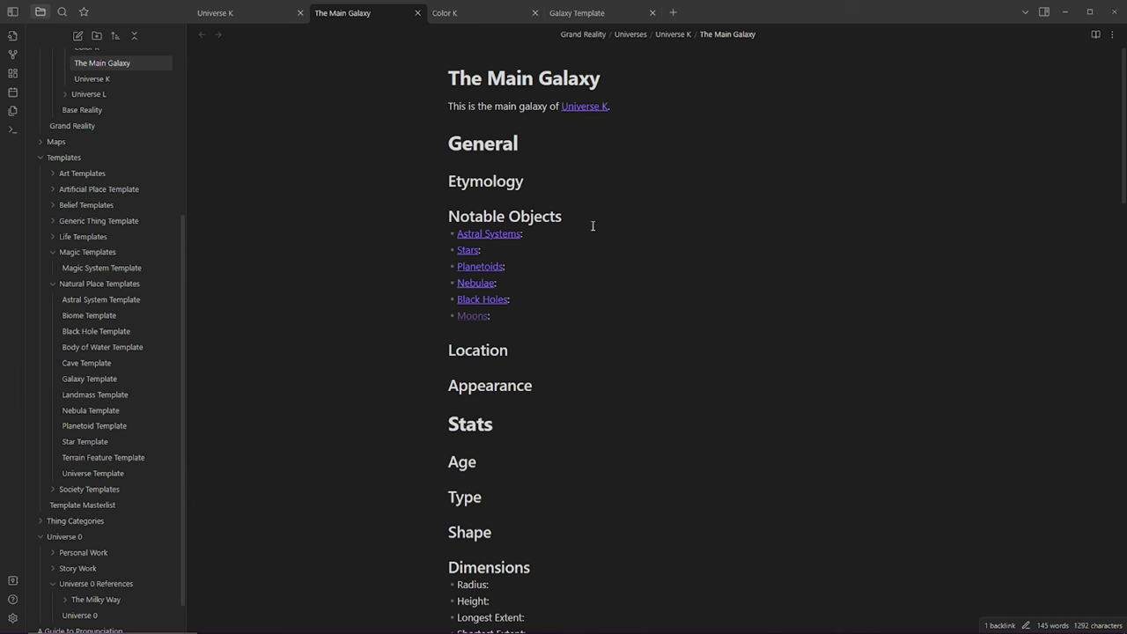
pyautogui.scroll(-1, 503, 215)
pyautogui.scroll(1, 582, 224)
pyautogui.moveTo(531, 164); pyautogui.dragTo(587, 343)
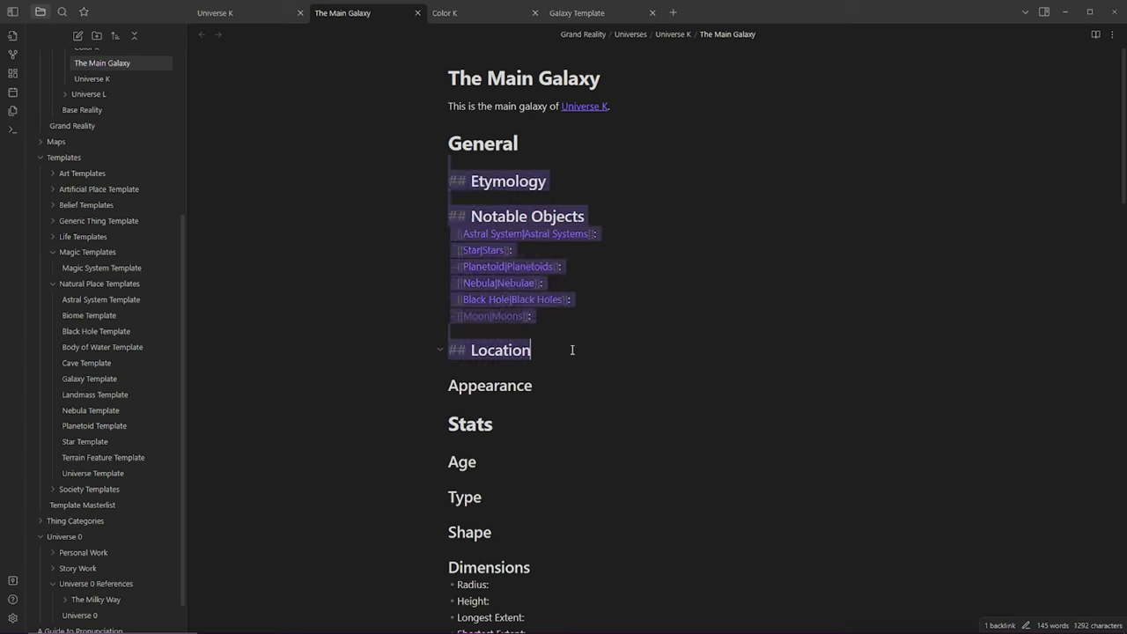
pyautogui.click(573, 332)
pyautogui.click(532, 364)
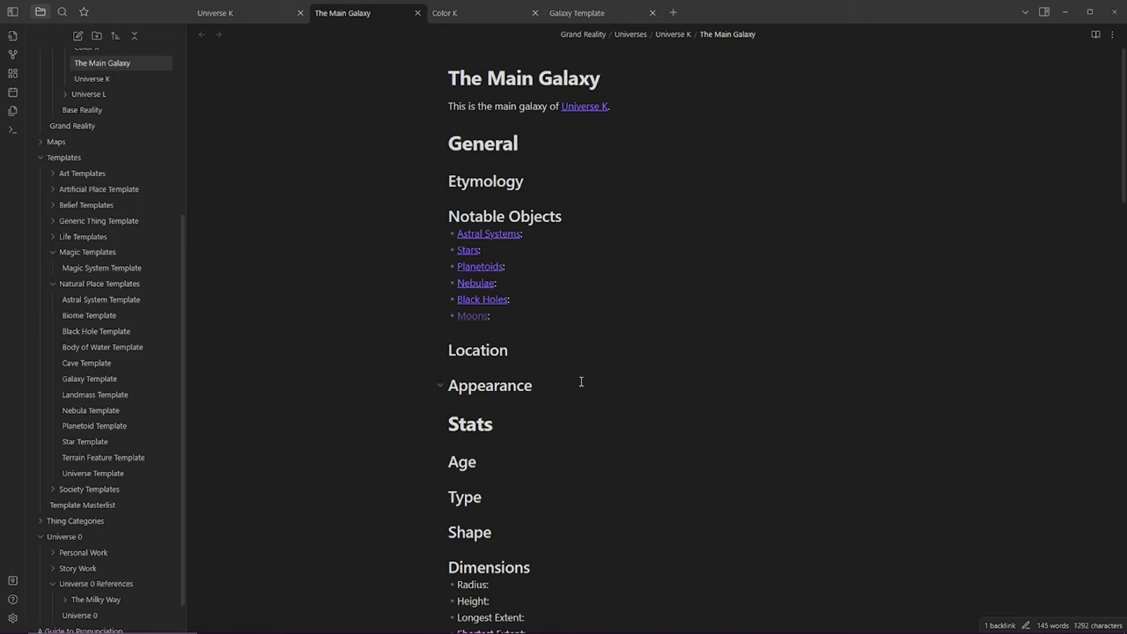
# Fill in Location with "Universe K, specifically in the smallest galactic supercluster.", linking Universe K to its note.
pyautogui.press('Return')
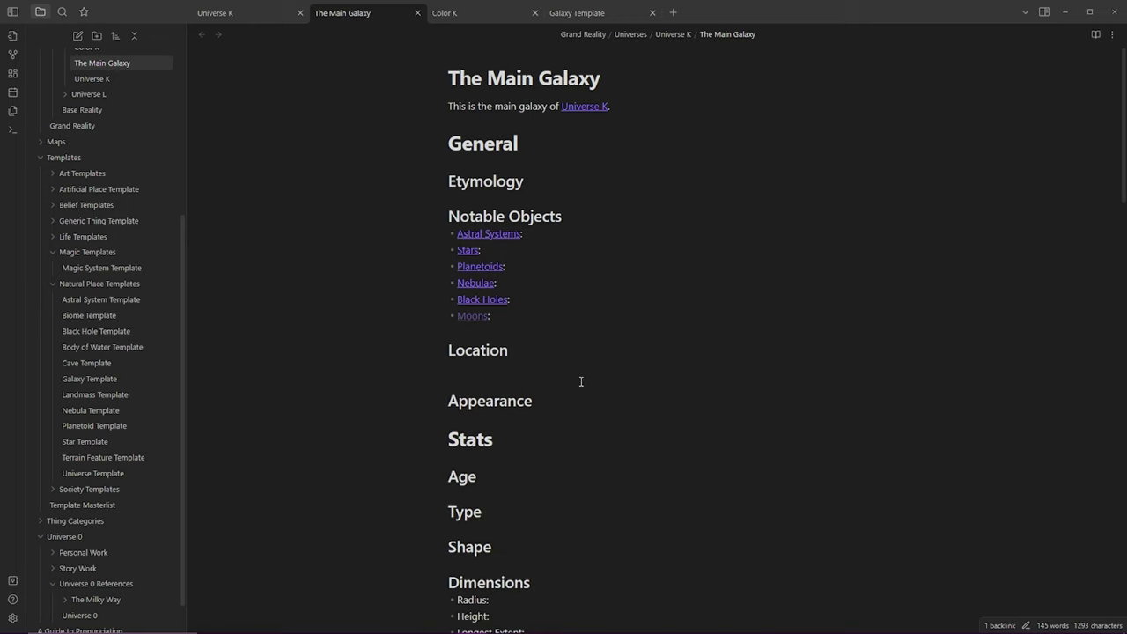
pyautogui.write('[[Univ')
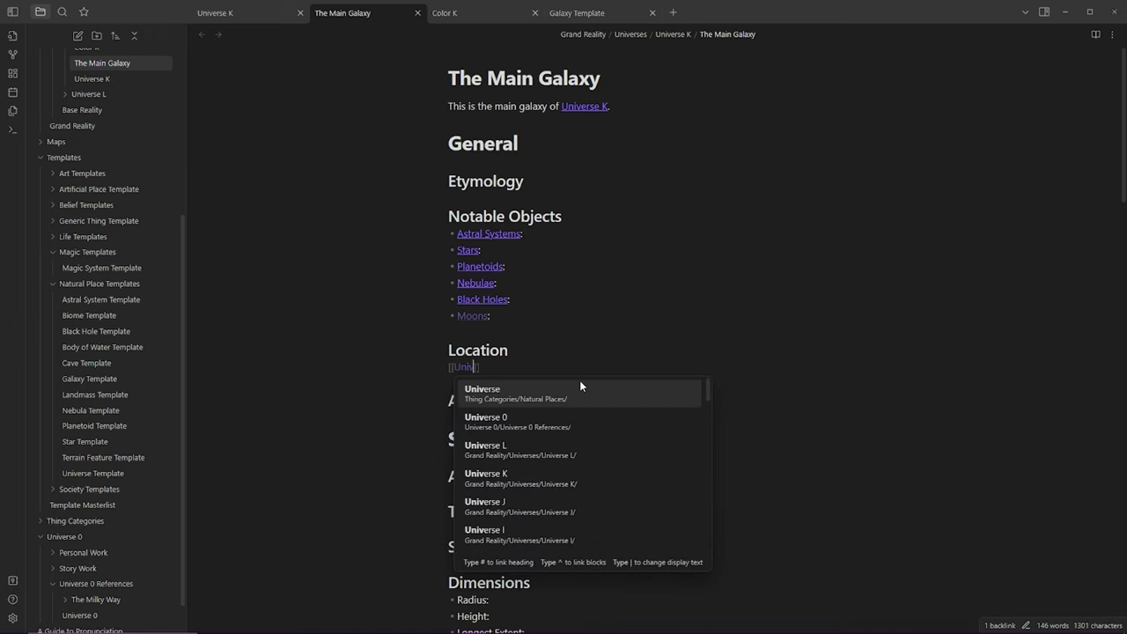
pyautogui.write('erse K')
pyautogui.press('Return')
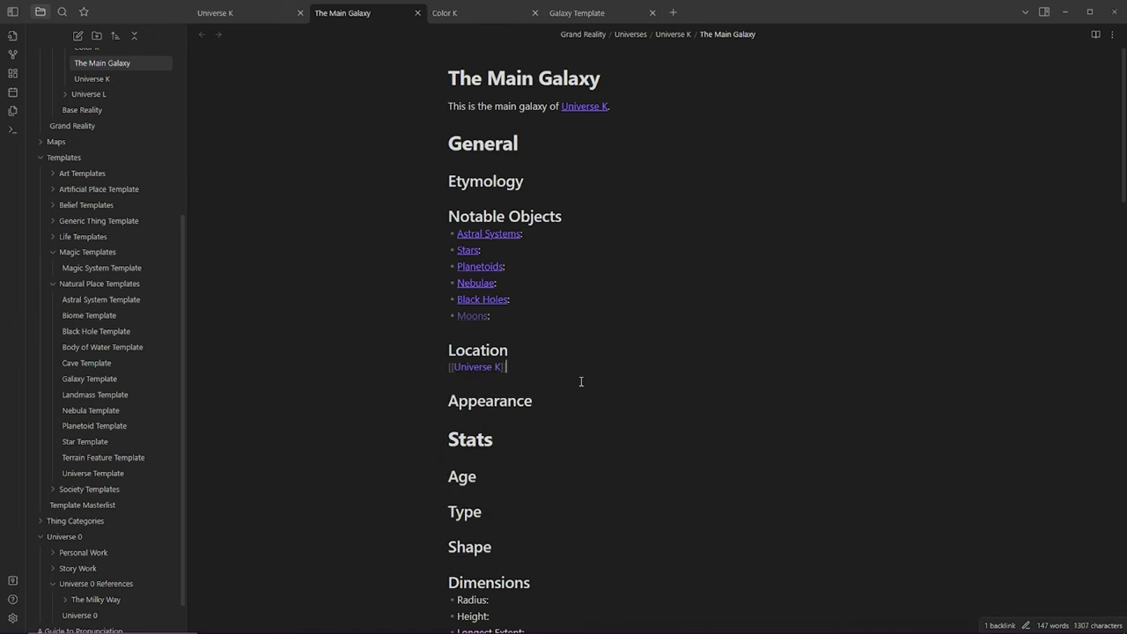
pyautogui.press('Down')
pyautogui.press('Up')
pyautogui.write(', specifically in the smallest galactic supercluster.')
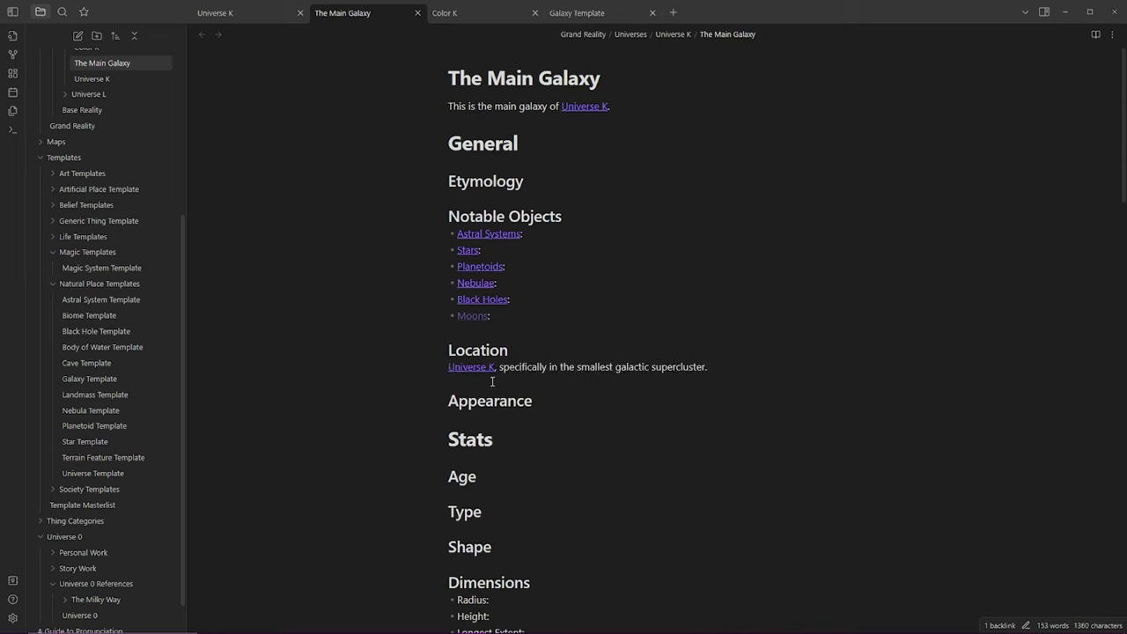
pyautogui.moveTo(499, 366); pyautogui.dragTo(729, 367)
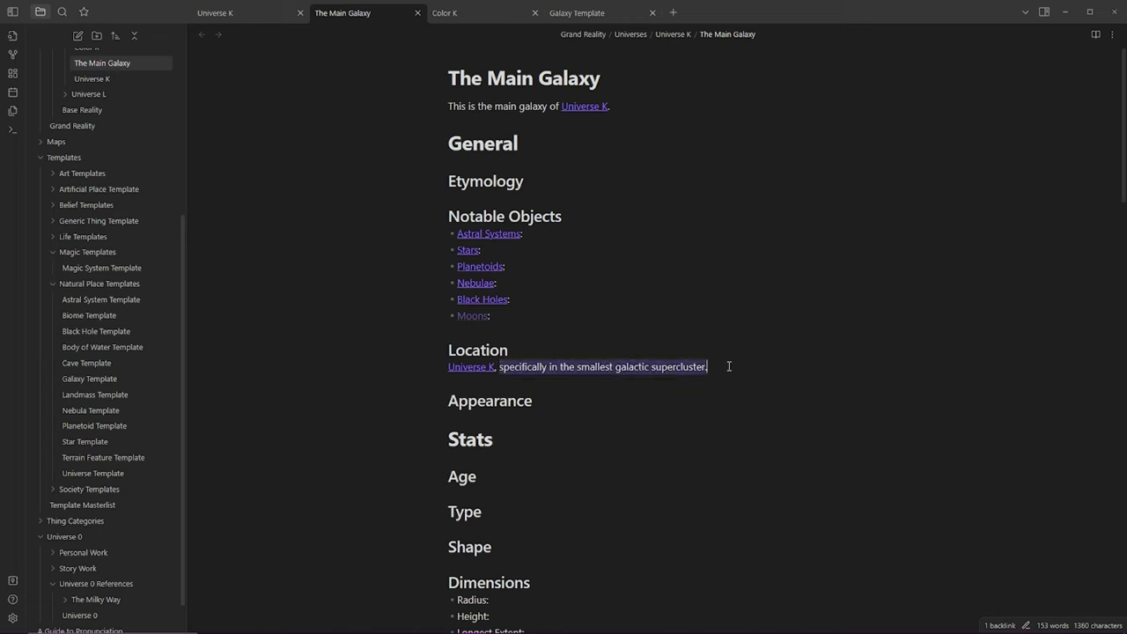
pyautogui.click(729, 367)
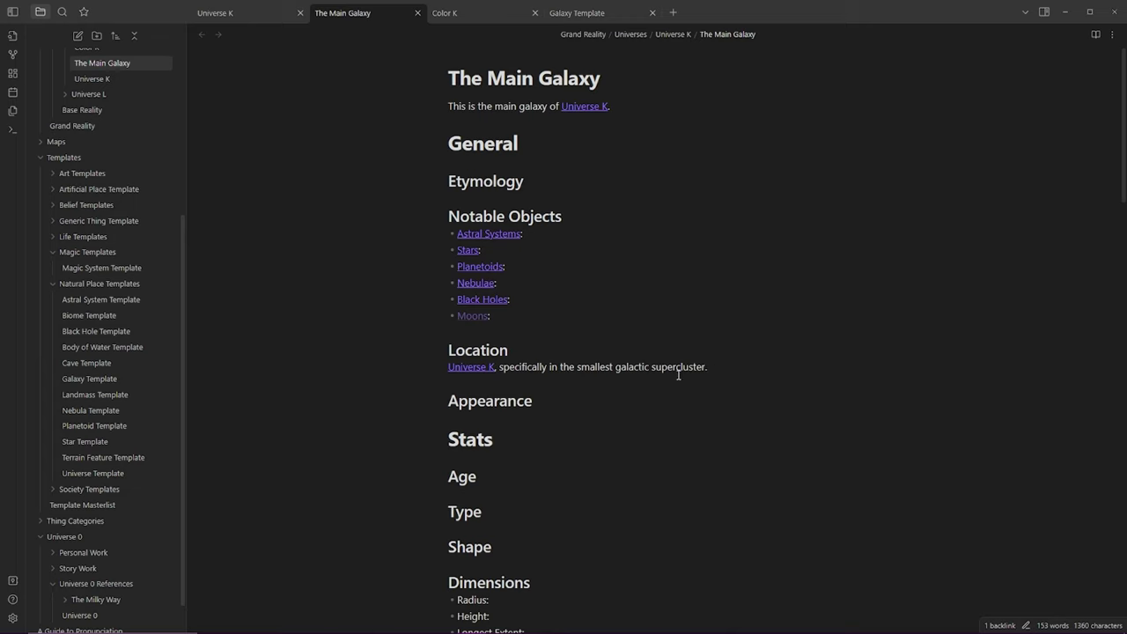
pyautogui.keyDown('shift'); pyautogui.click(552, 366); pyautogui.keyUp('shift')
pyautogui.click(552, 385)
pyautogui.moveTo(543, 366); pyautogui.dragTo(727, 365)
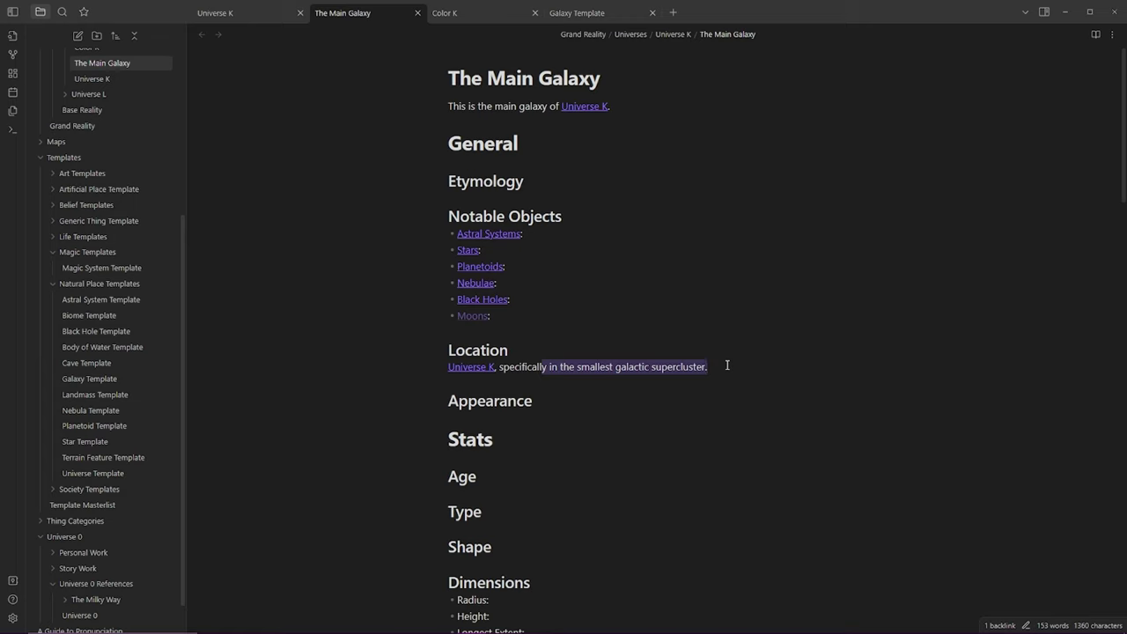
pyautogui.click(719, 386)
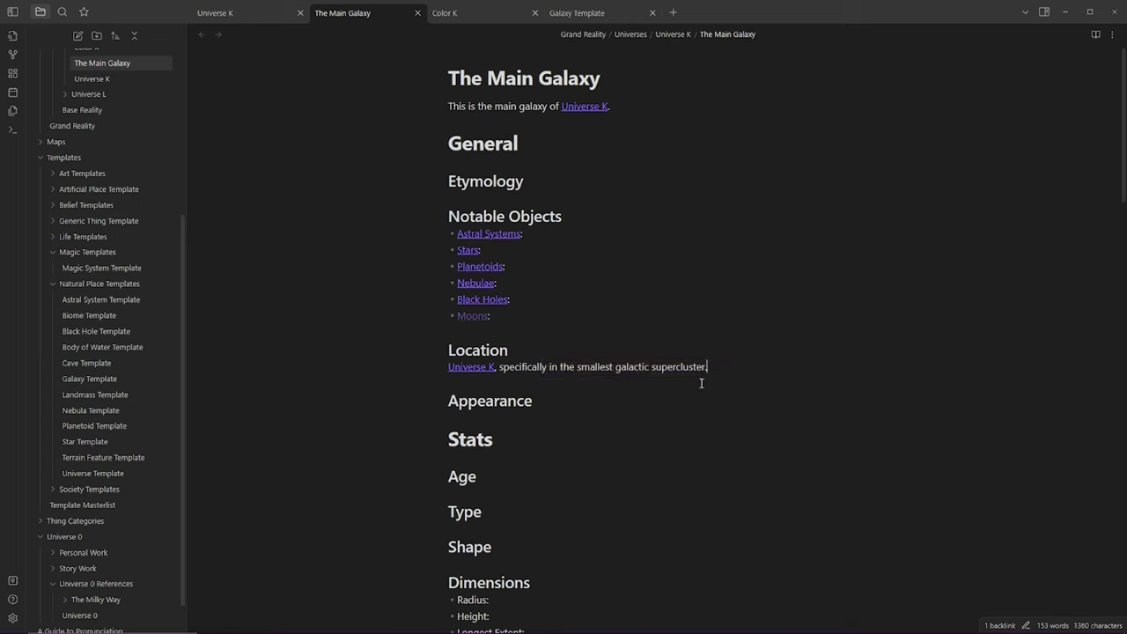
# Under Appearance, write "Very similar to the Sombrero Galaxy, with a large ring of dust and gas clouds surrounded by a spherical haze of stars.".
pyautogui.press('Down')
pyautogui.scroll(-2, 582, 388)
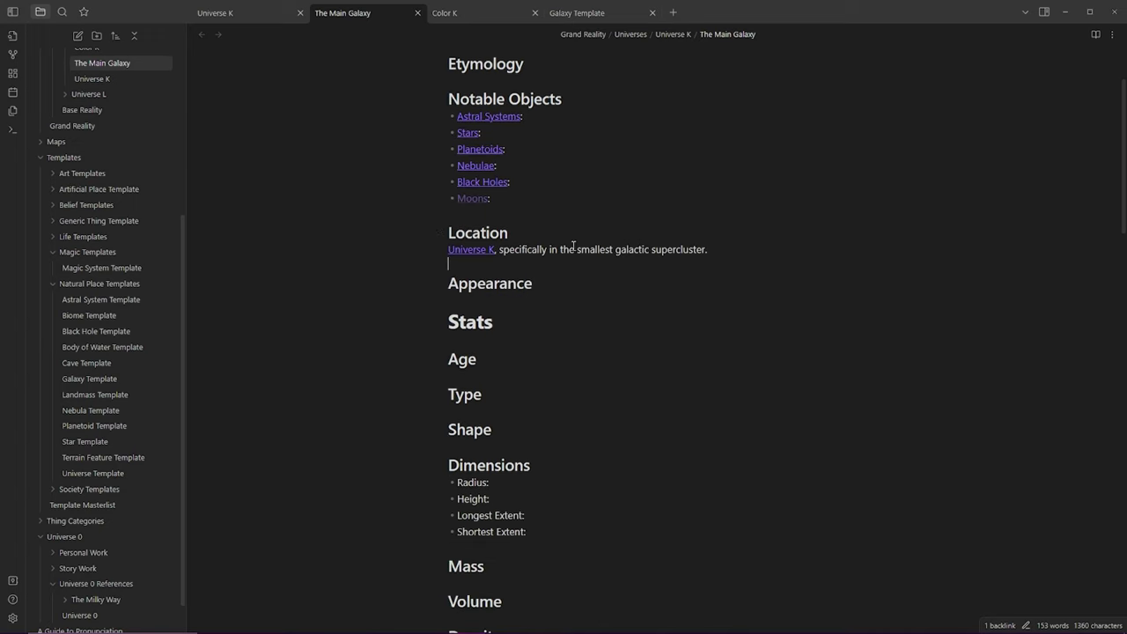
pyautogui.scroll(-2, 678, 273)
pyautogui.scroll(1, 501, 233)
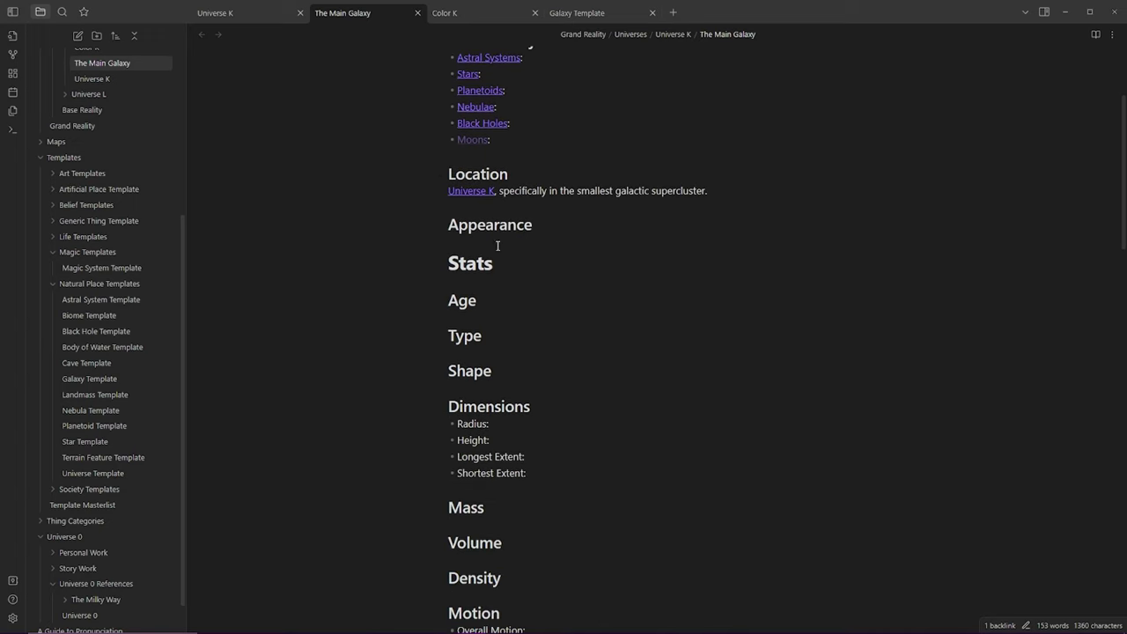
pyautogui.write('Very ')
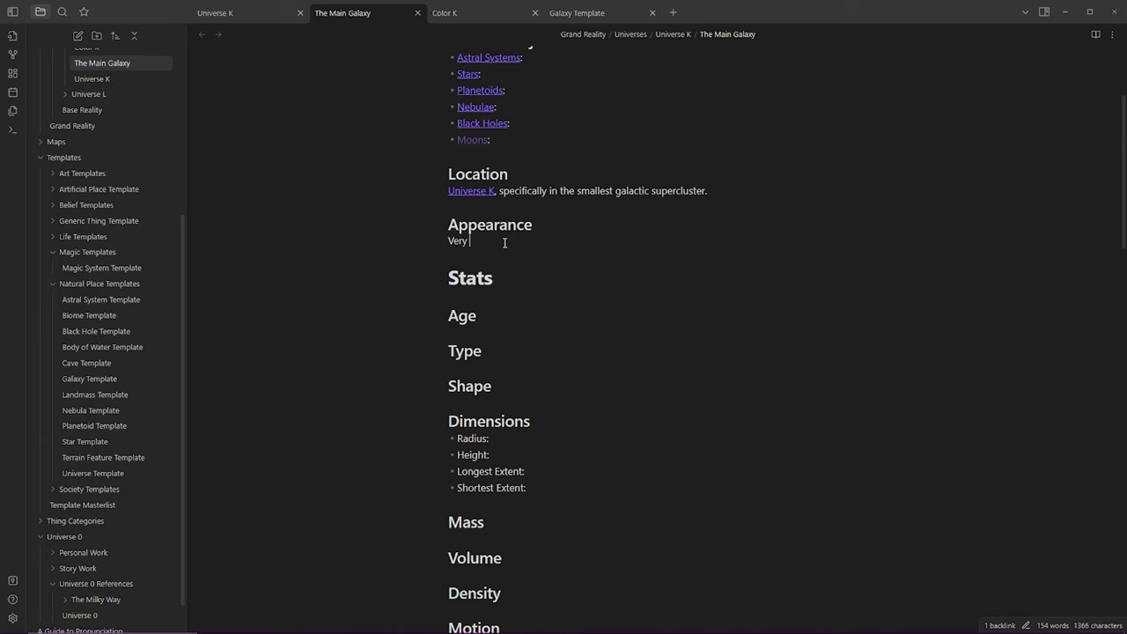
pyautogui.write('similar to the Sombrero Galaxy, with a large ring of dust and gas clouds surrounded by a sphere of')
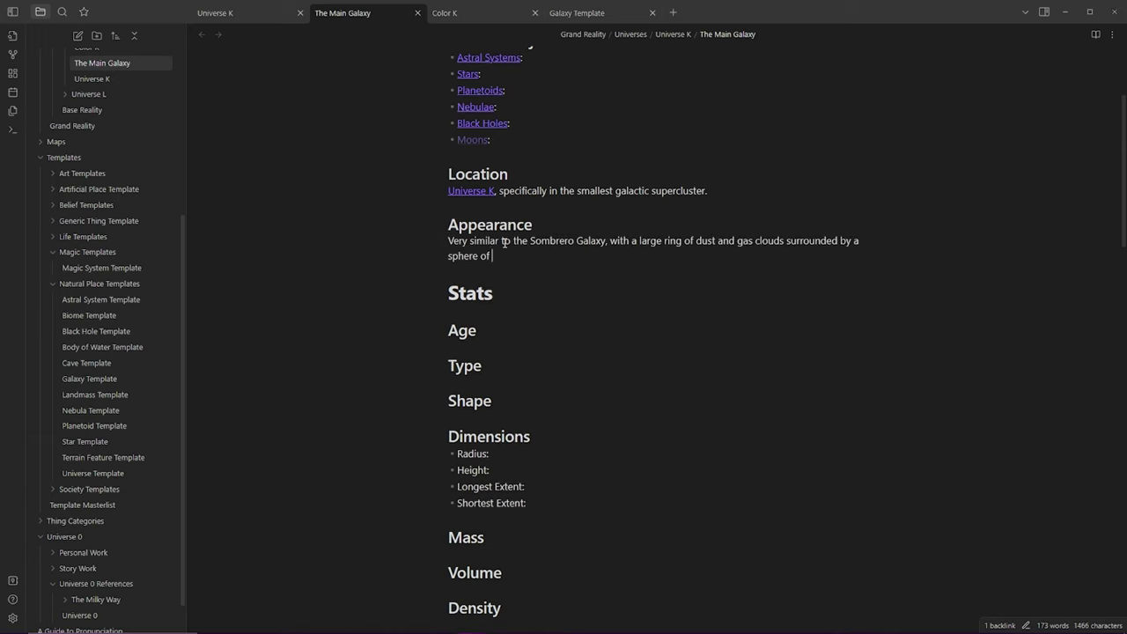
pyautogui.press('BackSpace')
pyautogui.press('BackSpace')
pyautogui.press('BackSpace')
pyautogui.press('BackSpace')
pyautogui.write('ical haze of stars')
# Open the Milky Way 0 reference note in a new tab and compare its sections with The Main Galaxy.
pyautogui.scroll(-2, 617, 445)
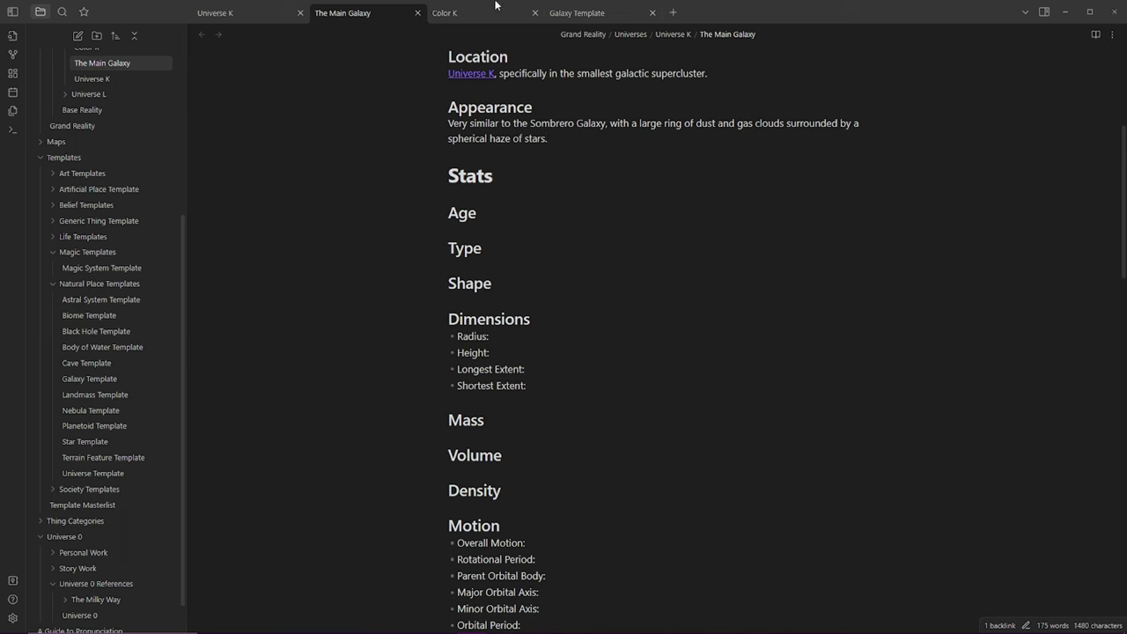
pyautogui.scroll(-1, 42, 508)
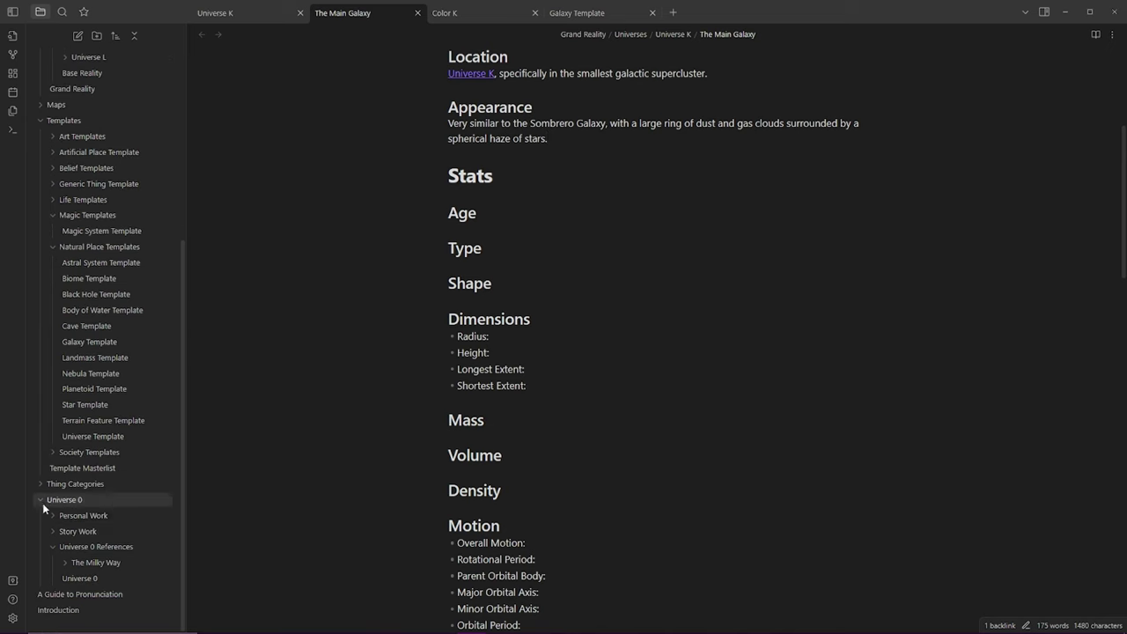
pyautogui.click(73, 563)
pyautogui.scroll(-1, 99, 566)
pyautogui.rightClick(104, 549)
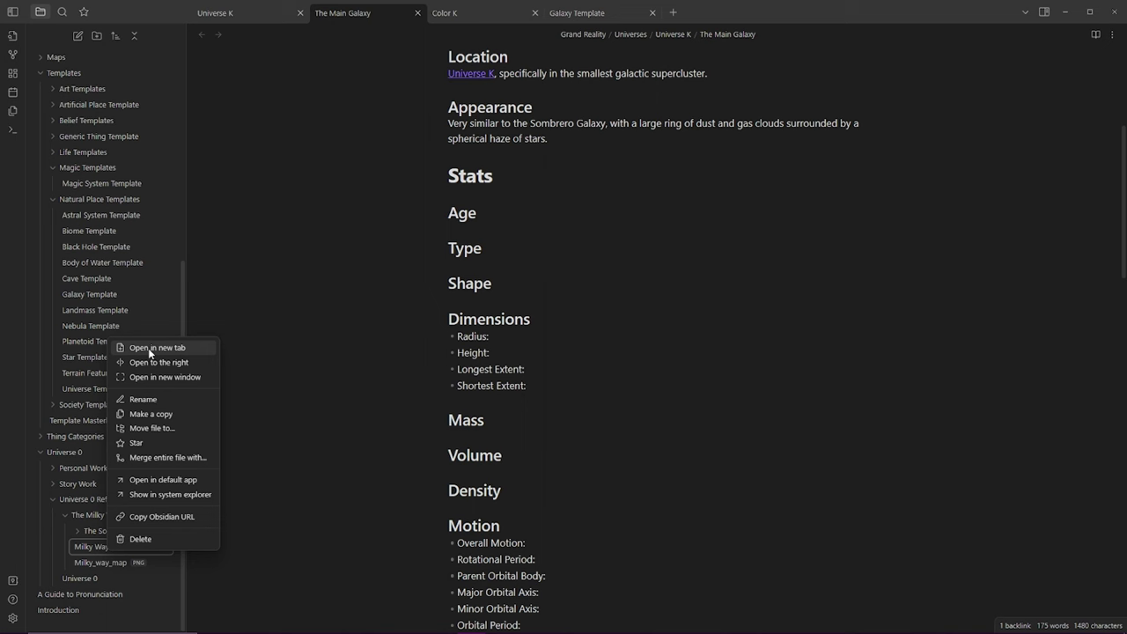
pyautogui.click(150, 349)
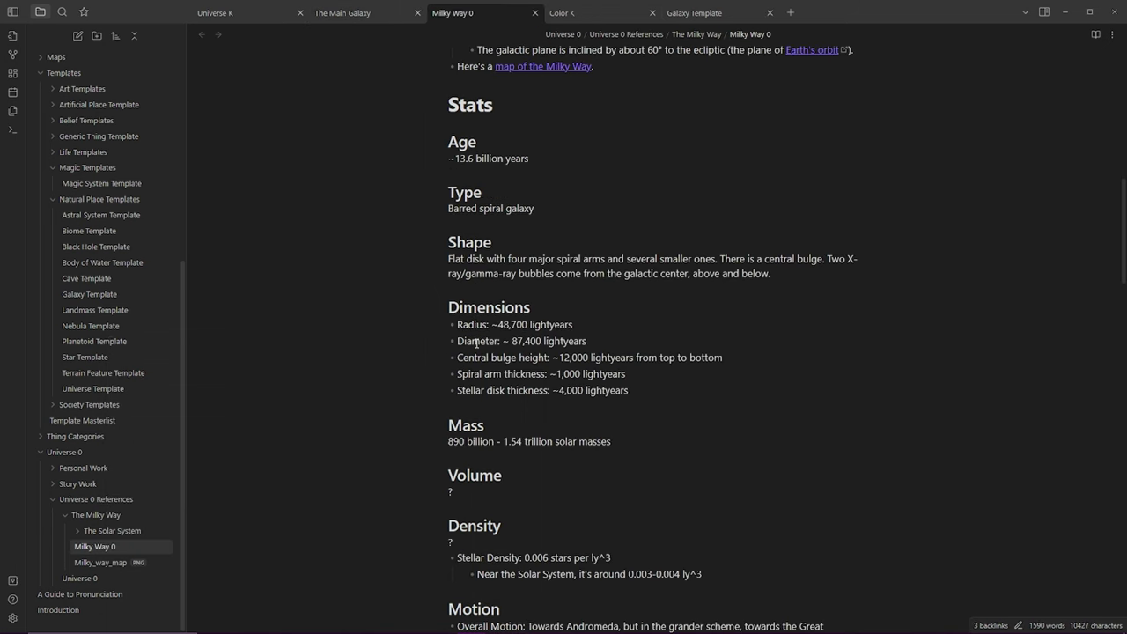
pyautogui.click(343, 14)
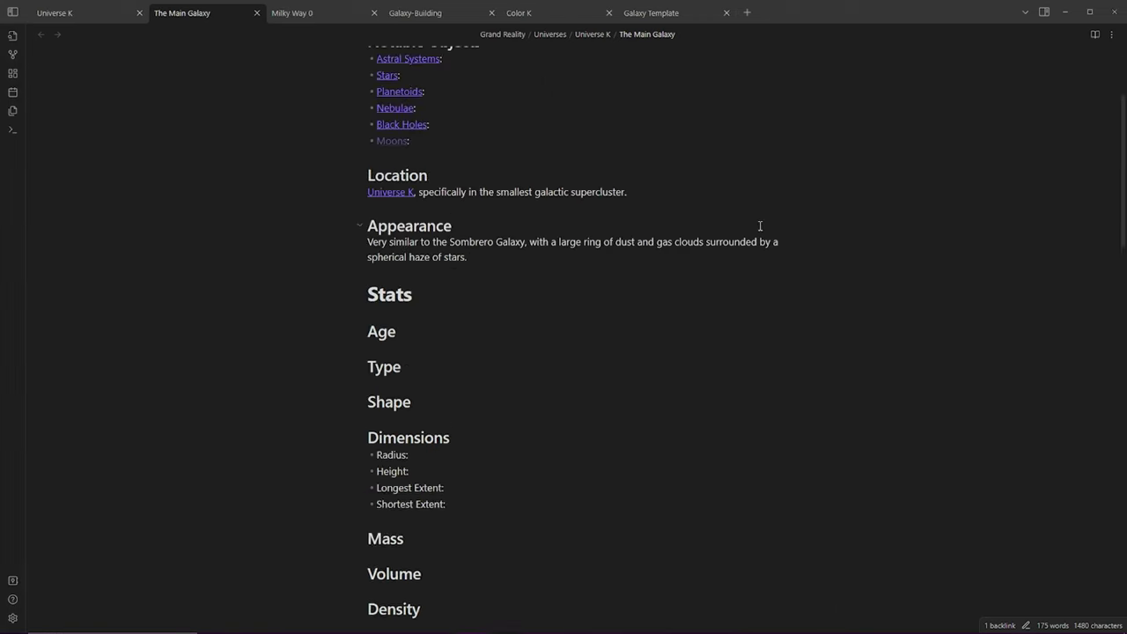
pyautogui.scroll(2, 616, 176)
pyautogui.click(291, 21)
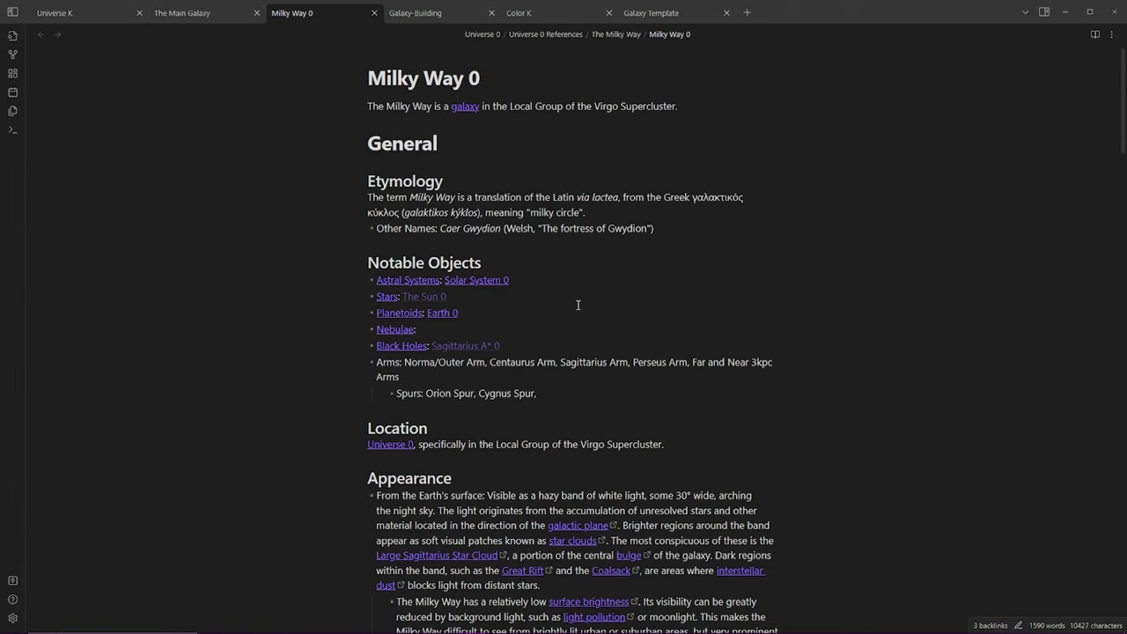
pyautogui.scroll(-6, 682, 301)
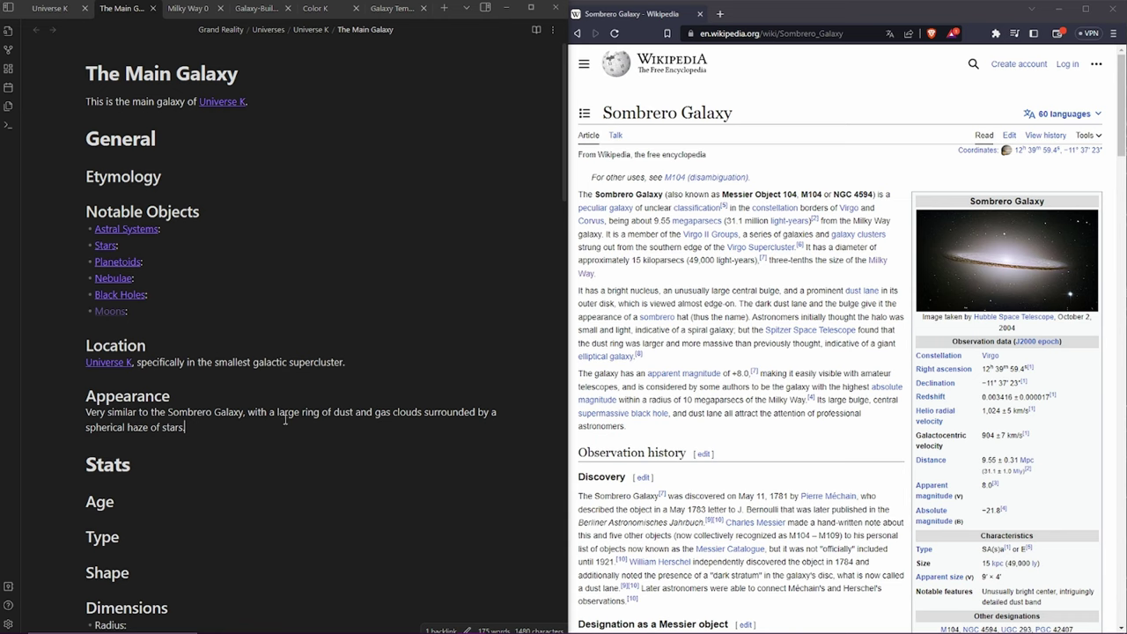
# Consult the Wikipedia article on the Sombrero Galaxy for its classification and enter "Unclear." under The Main Galaxy's Type heading.
pyautogui.scroll(-3, 165, 226)
pyautogui.scroll(-2, 164, 225)
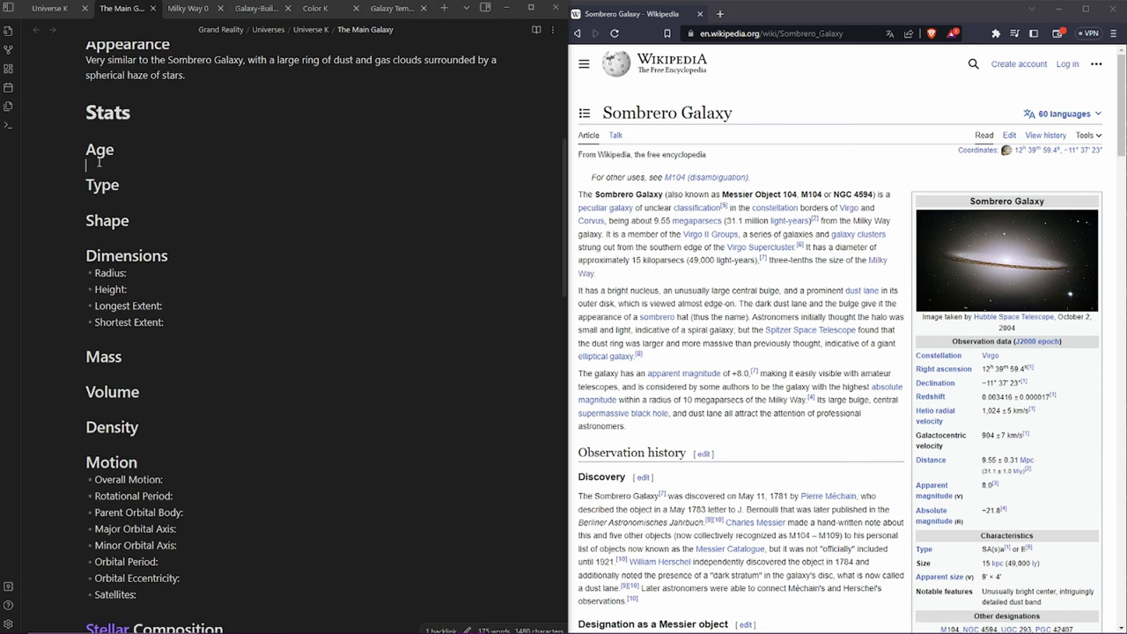
pyautogui.click(124, 203)
pyautogui.press('Return')
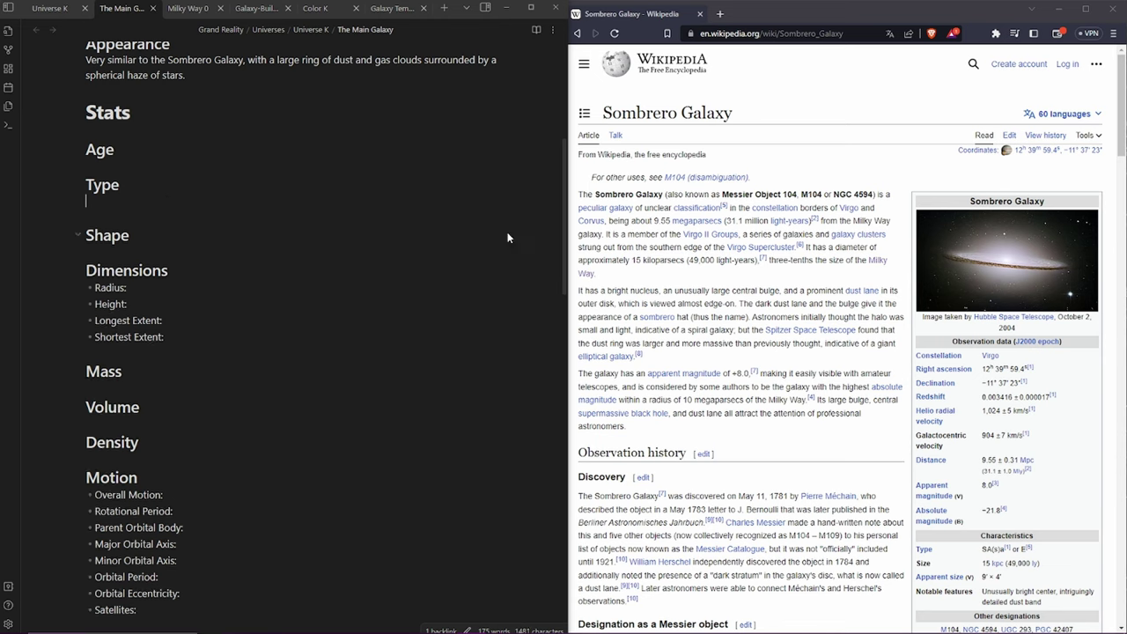
pyautogui.moveTo(644, 208); pyautogui.dragTo(734, 209)
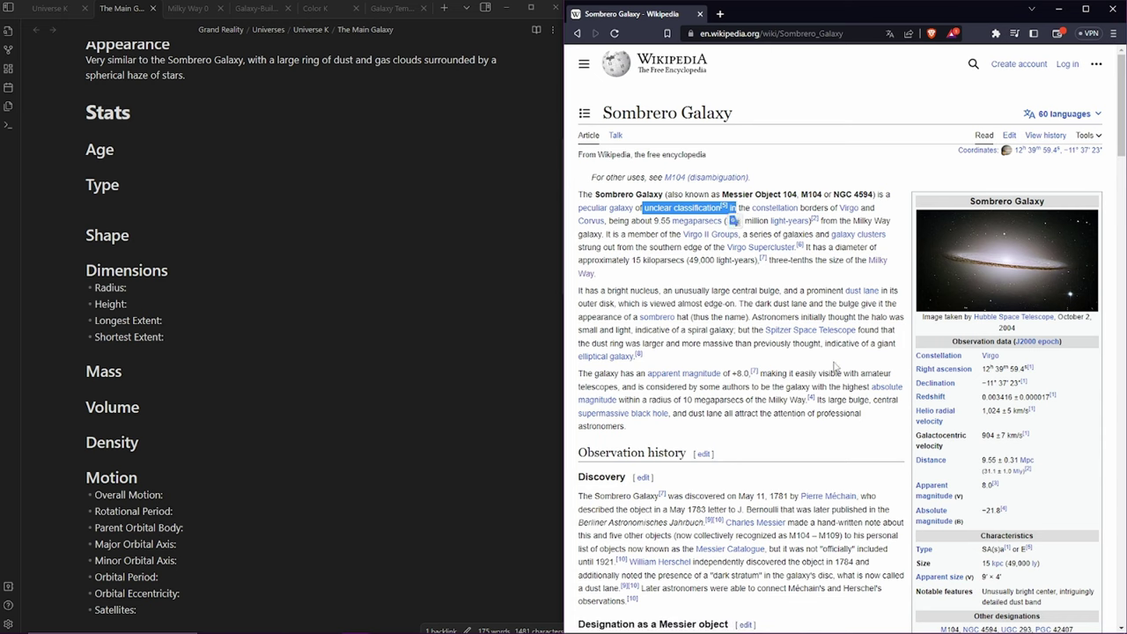
pyautogui.click(835, 366)
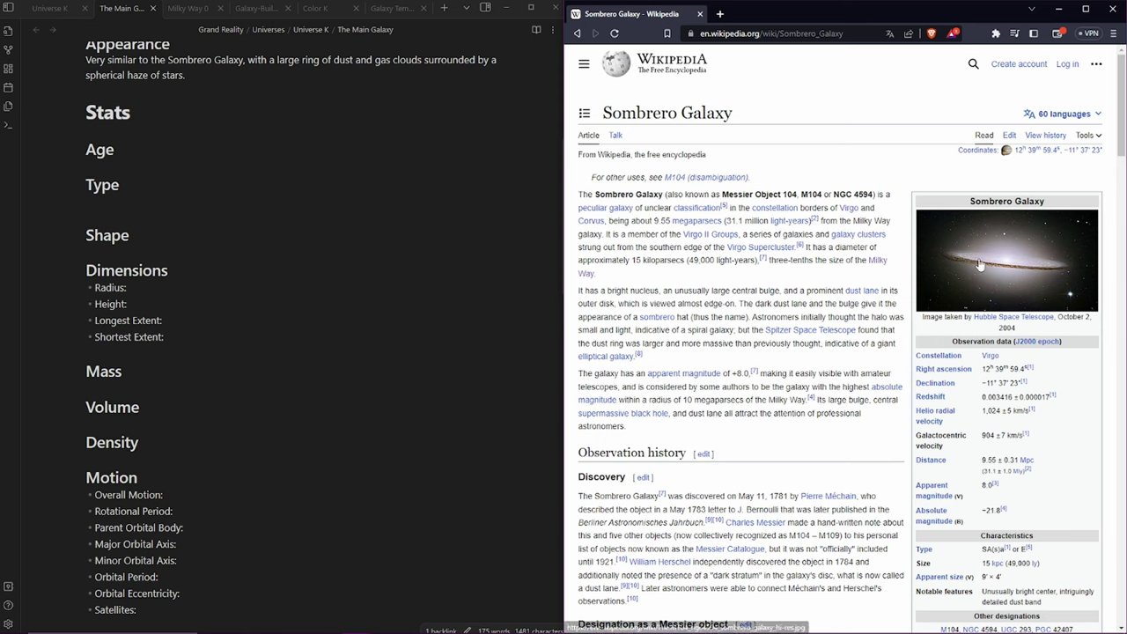
pyautogui.moveTo(674, 290); pyautogui.dragTo(729, 292)
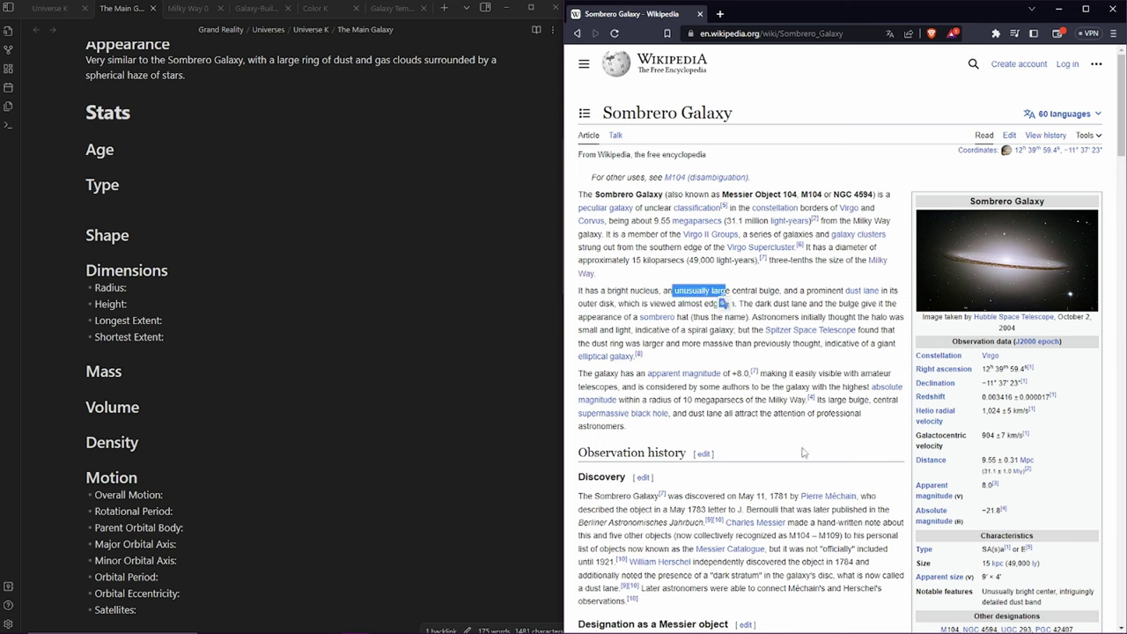
pyautogui.click(802, 453)
pyautogui.click(117, 205)
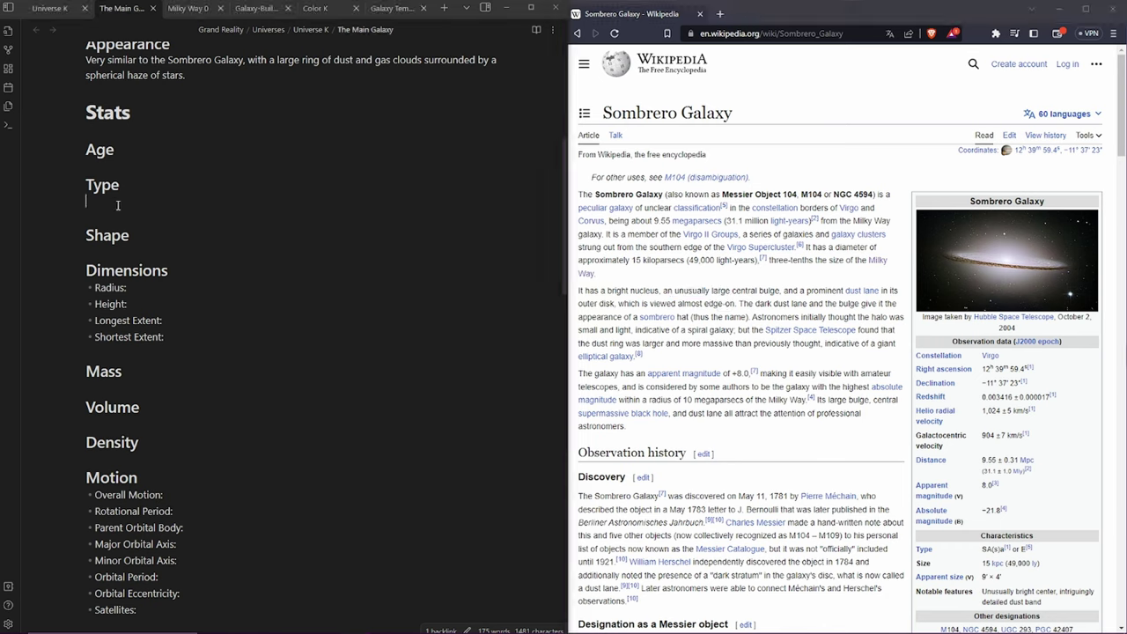
pyautogui.write('Unclear.')
# Under Shape, write "Dark ring surrounded by a spherical haze of light. Sort of spherical.".
pyautogui.click(116, 252)
pyautogui.press('Return')
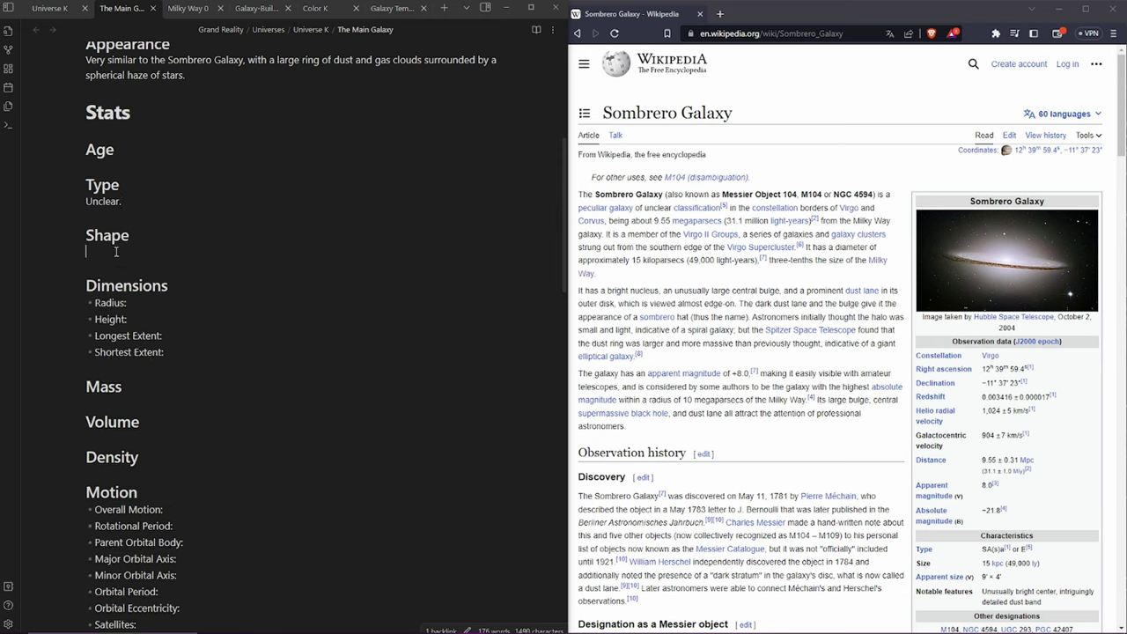
pyautogui.write('Dark ring surrounded by a spherical haze of light.')
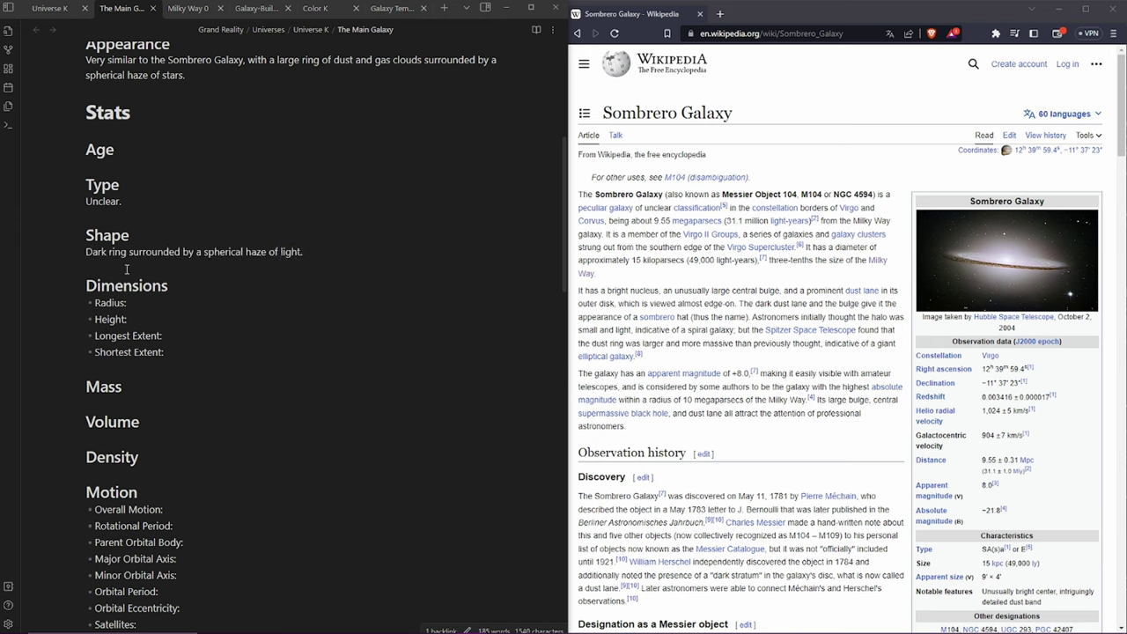
pyautogui.write(' Sort of spherical.')
# Remove the Longest Extent and Shortest Extent bullets from Dimensions and rename the Radius bullet to Ring Radius.
pyautogui.moveTo(174, 352); pyautogui.dragTo(167, 319)
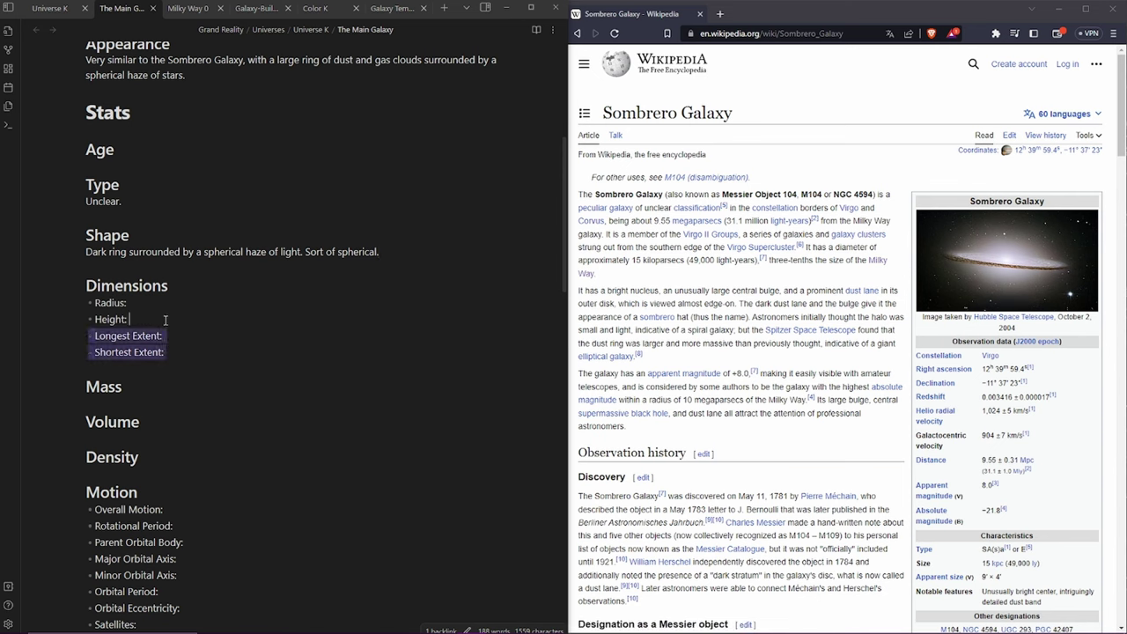
pyautogui.press('BackSpace')
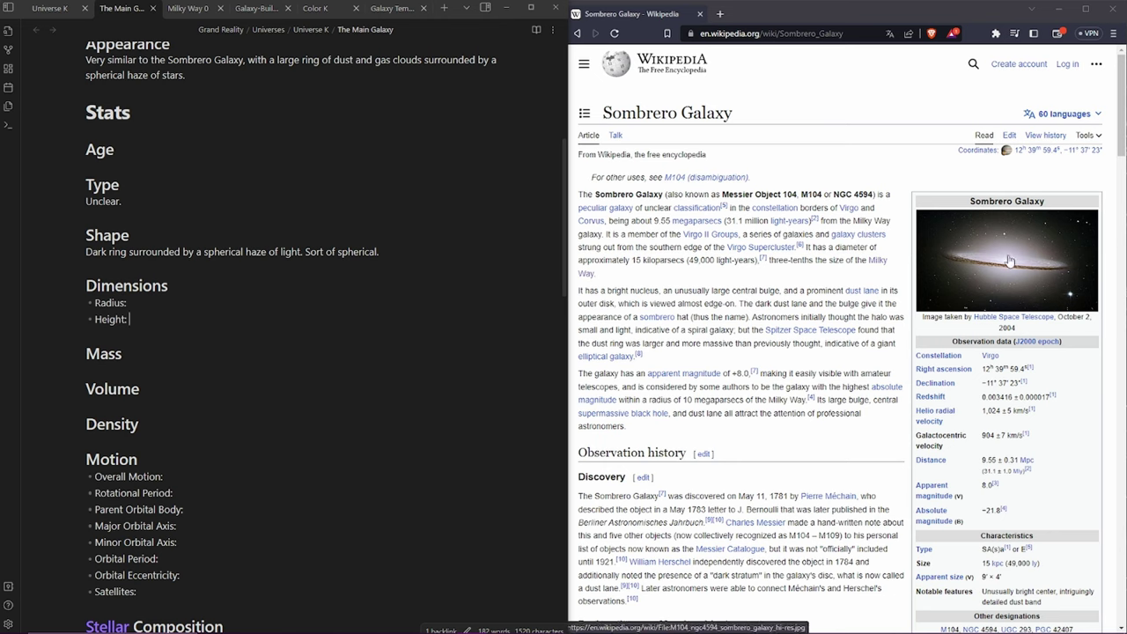
pyautogui.click(94, 302)
pyautogui.write('Ring')
pyautogui.press('BackSpace')
# Using the Sombrero and Milky Way sizes, set Ring Radius to 32,000 Light Years and Height to 25,000 Light Years from the center to the top.
pyautogui.moveTo(877, 246); pyautogui.dragTo(751, 261)
pyautogui.click(758, 288)
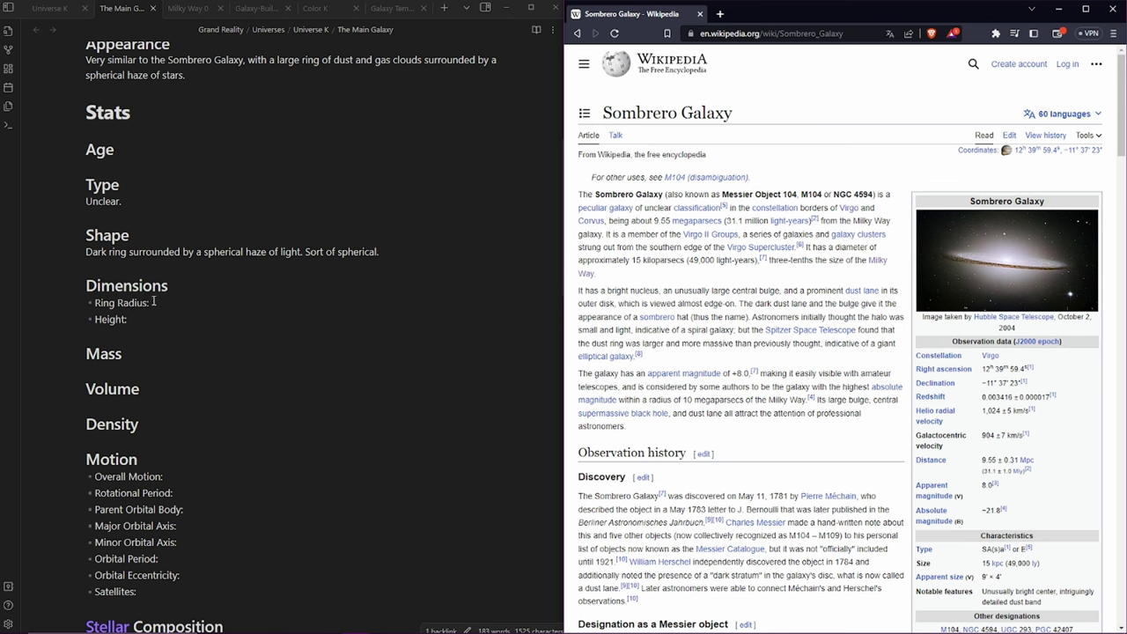
pyautogui.click(190, 8)
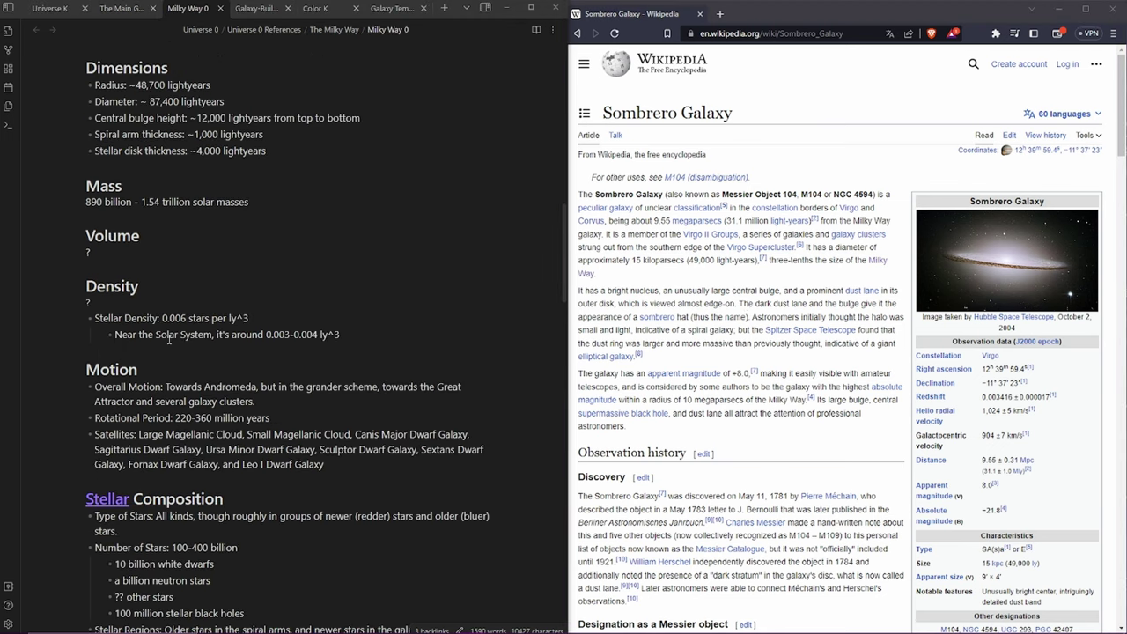
pyautogui.scroll(3, 150, 308)
pyautogui.moveTo(135, 261); pyautogui.dragTo(216, 261)
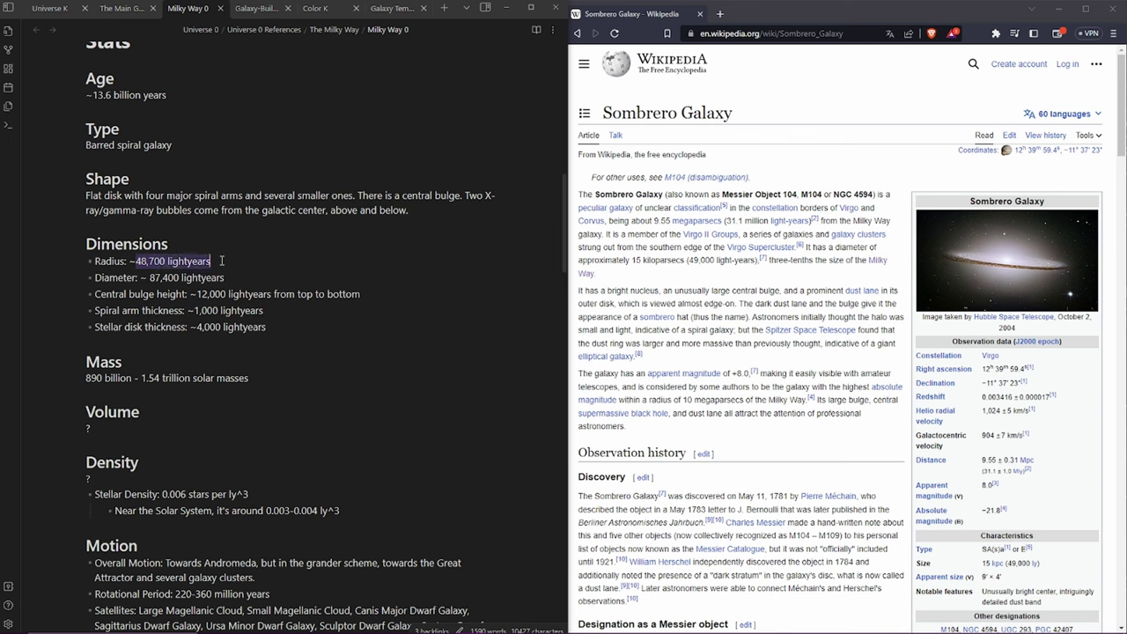
pyautogui.click(197, 277)
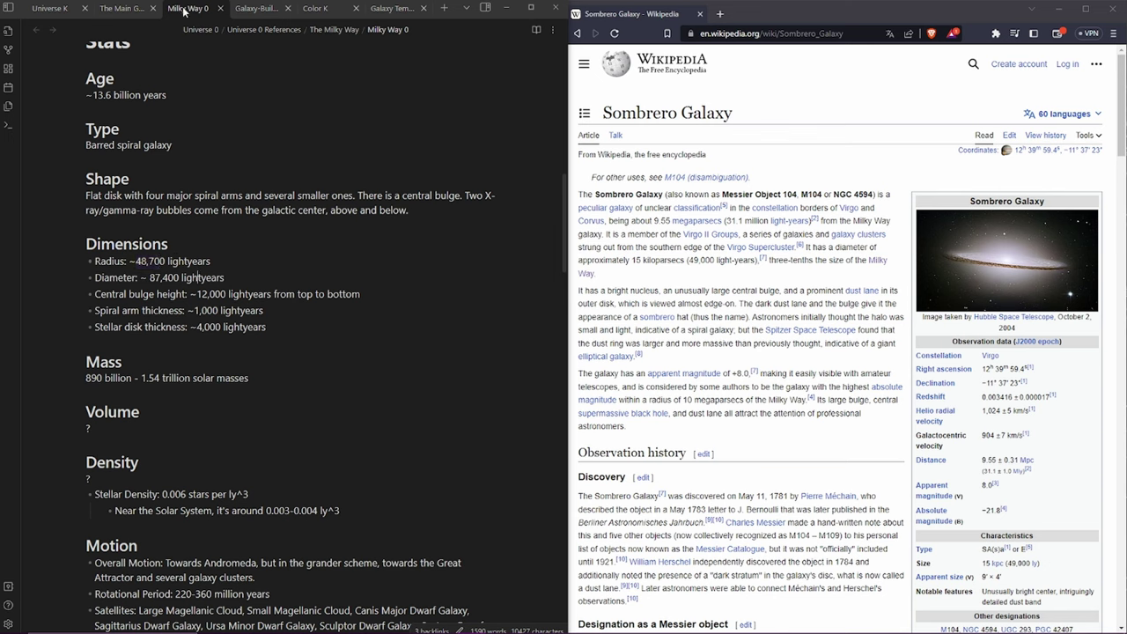
pyautogui.click(132, 8)
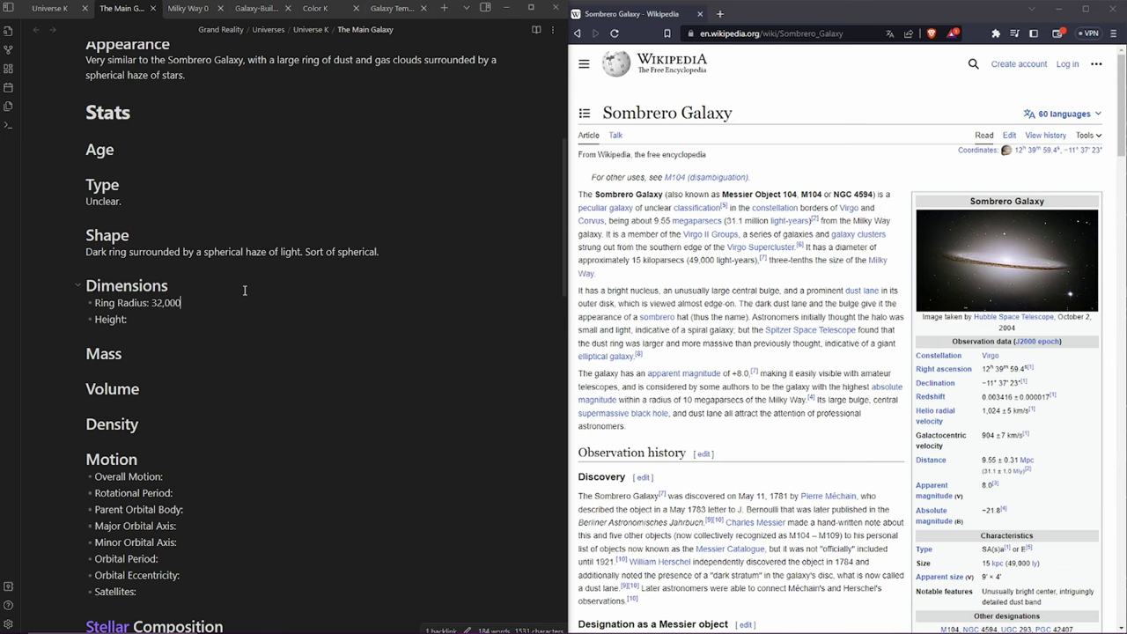
pyautogui.write('light Years')
pyautogui.click(220, 320)
pyautogui.write('25,000 Light Years from the center to the top.')
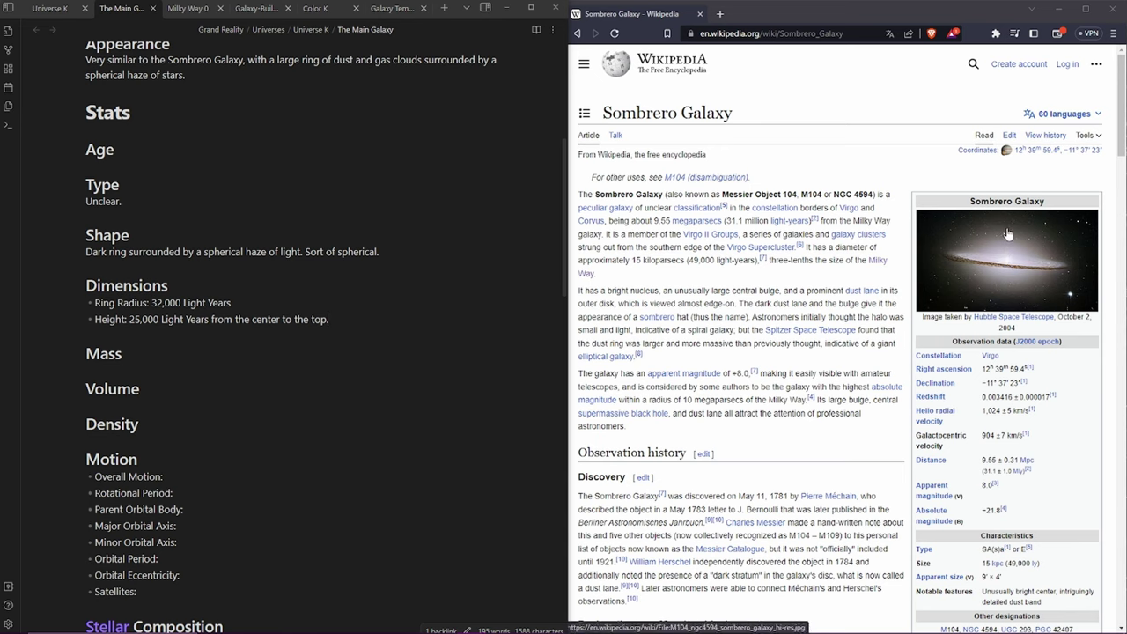
# Consult the Milky Way 0 note's mass and enter "On the order of 10^11 solar masses." under The Main Galaxy's Mass heading.
pyautogui.click(178, 387)
pyautogui.scroll(-3, 172, 396)
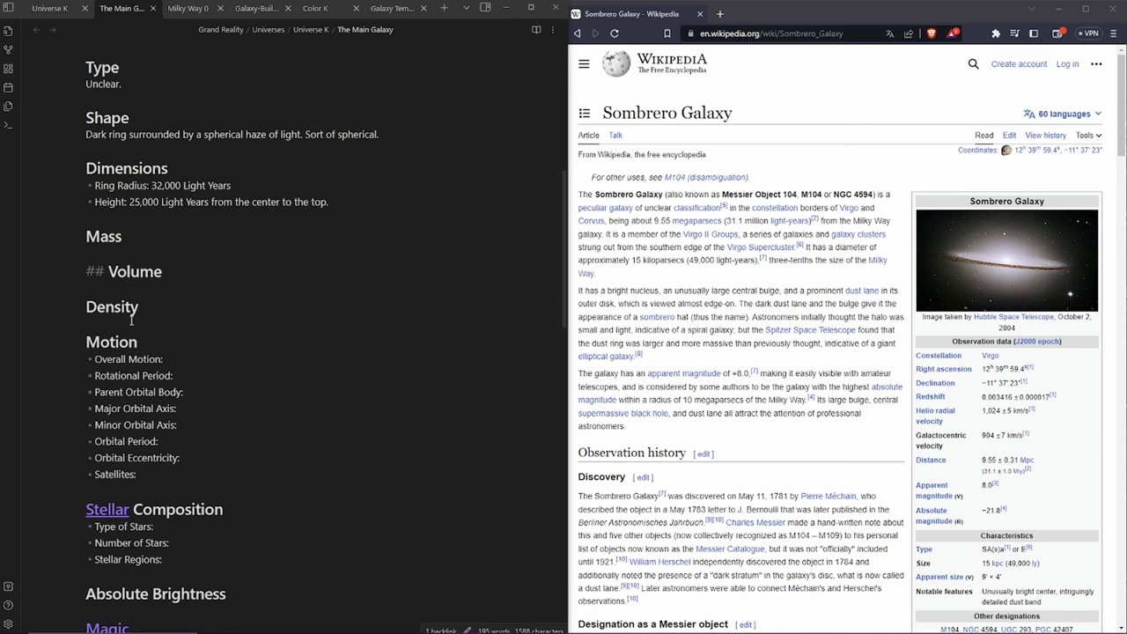
pyautogui.click(133, 290)
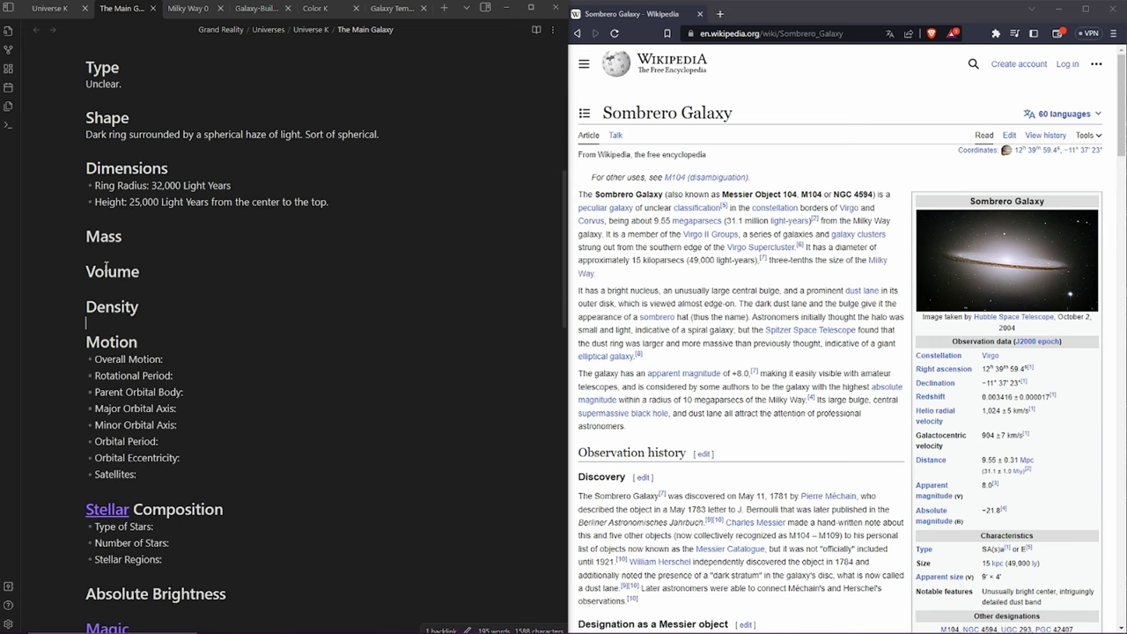
pyautogui.hotkey('ctrl', 'shift', 'Tab')
pyautogui.hotkey('ctrl', 'shift', 'Tab')
pyautogui.hotkey('ctrl', 'shift', 'Tab')
pyautogui.hotkey('ctrl', 'shift', 'Tab')
pyautogui.hotkey('ctrl', 'shift', 'Tab')
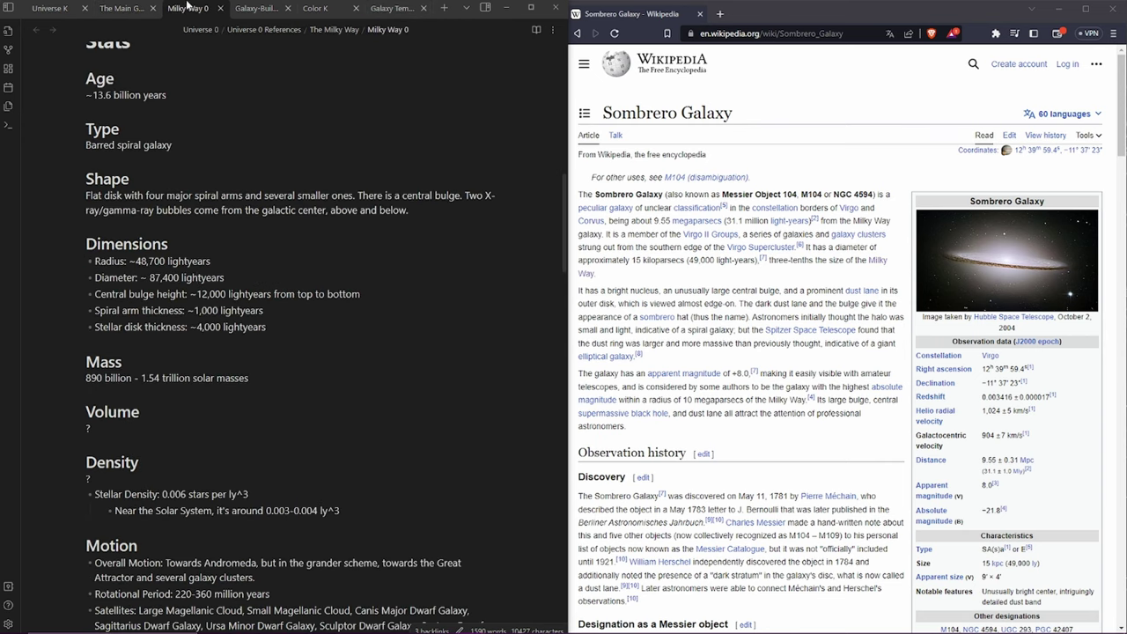
pyautogui.click(124, 8)
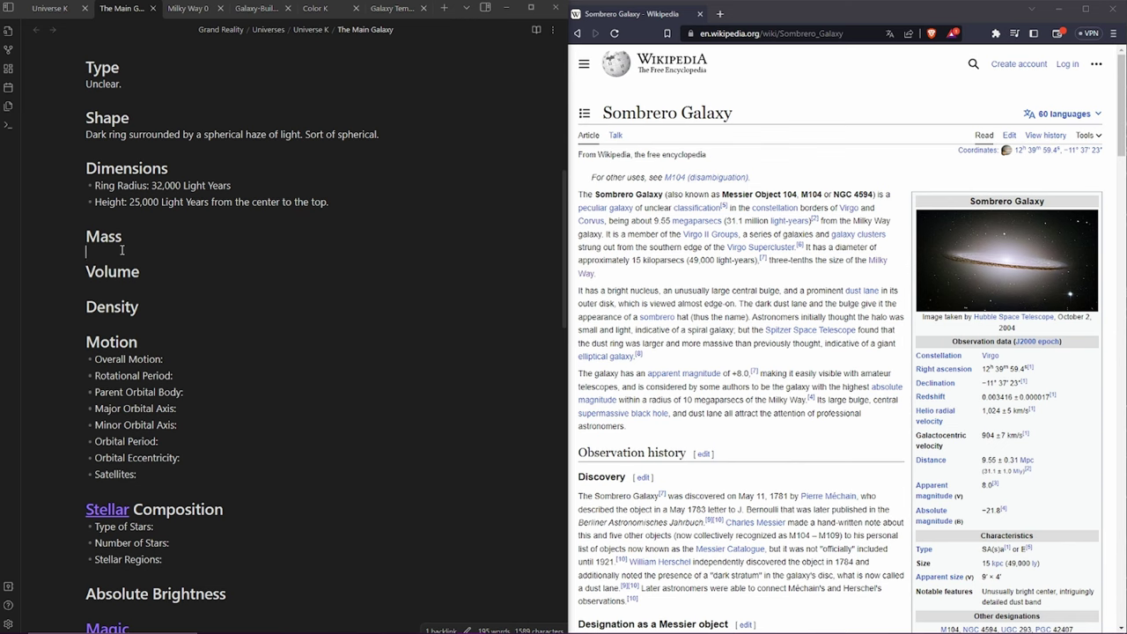
pyautogui.write('On the order of 10^11 solar masses.')
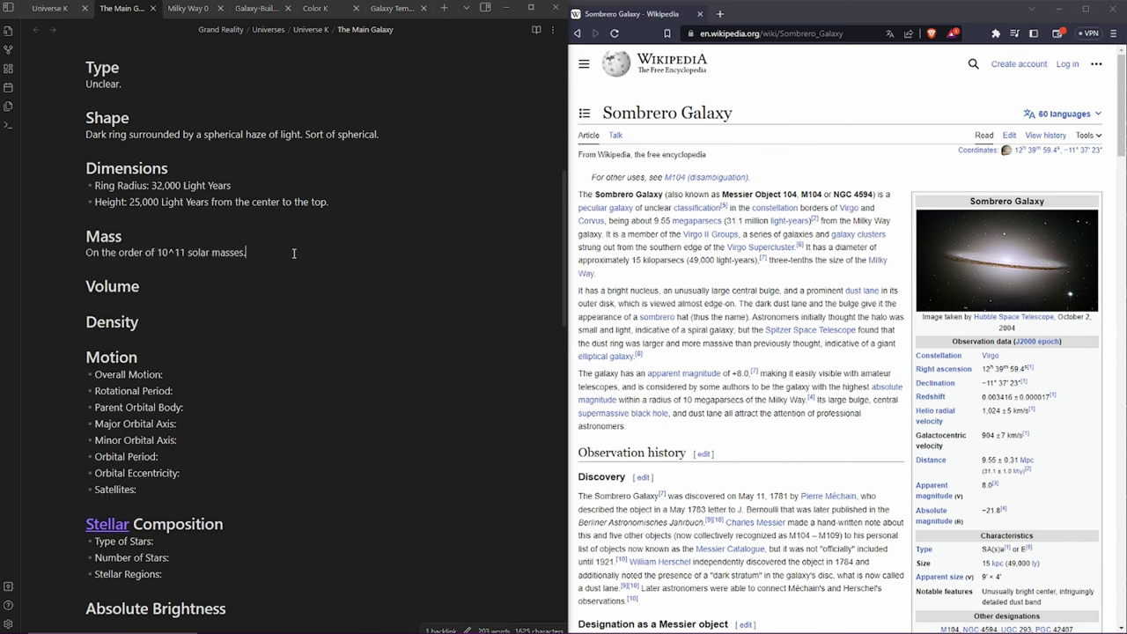
# Compare the entered mass with the solar-mass range in the Milky Way 0 note and return to The Main Galaxy.
pyautogui.click(181, 8)
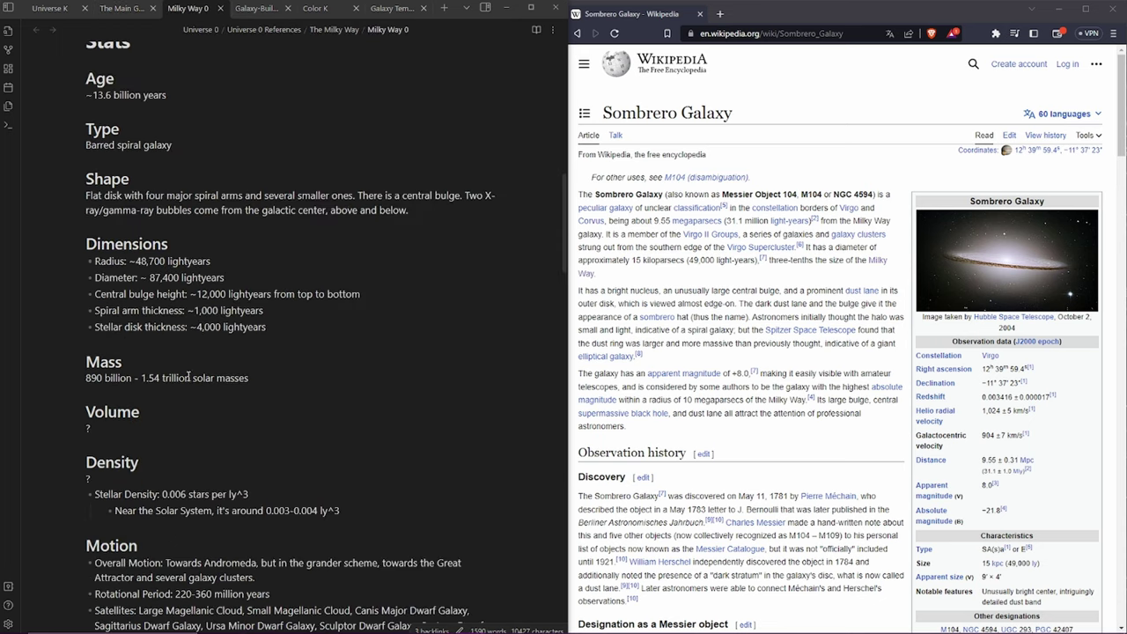
pyautogui.moveTo(267, 378); pyautogui.dragTo(38, 376)
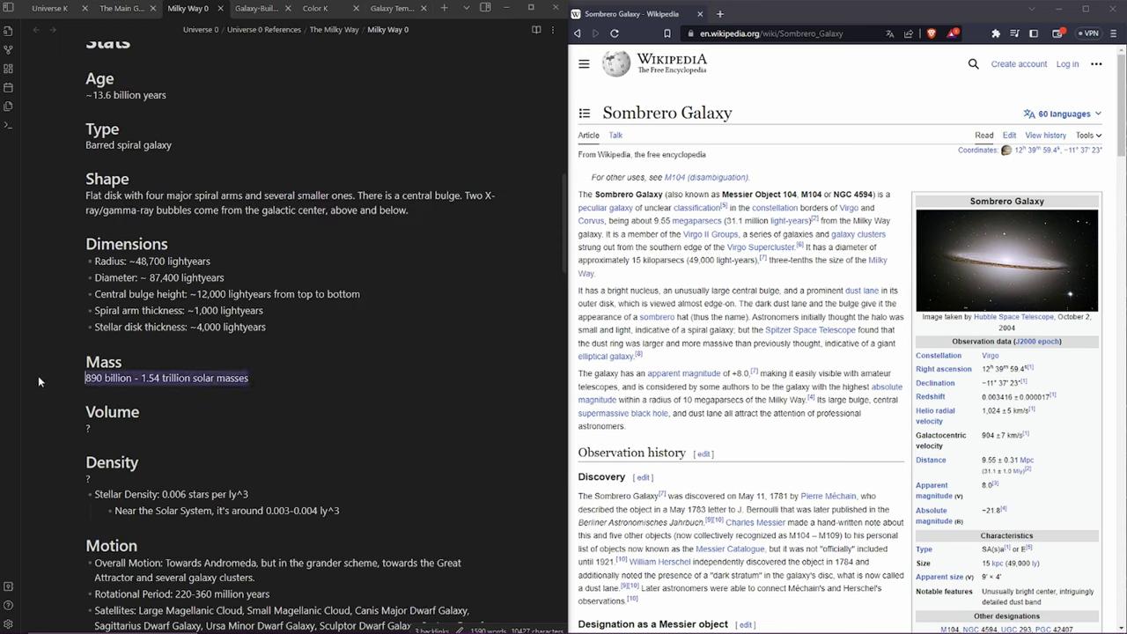
pyautogui.click(158, 379)
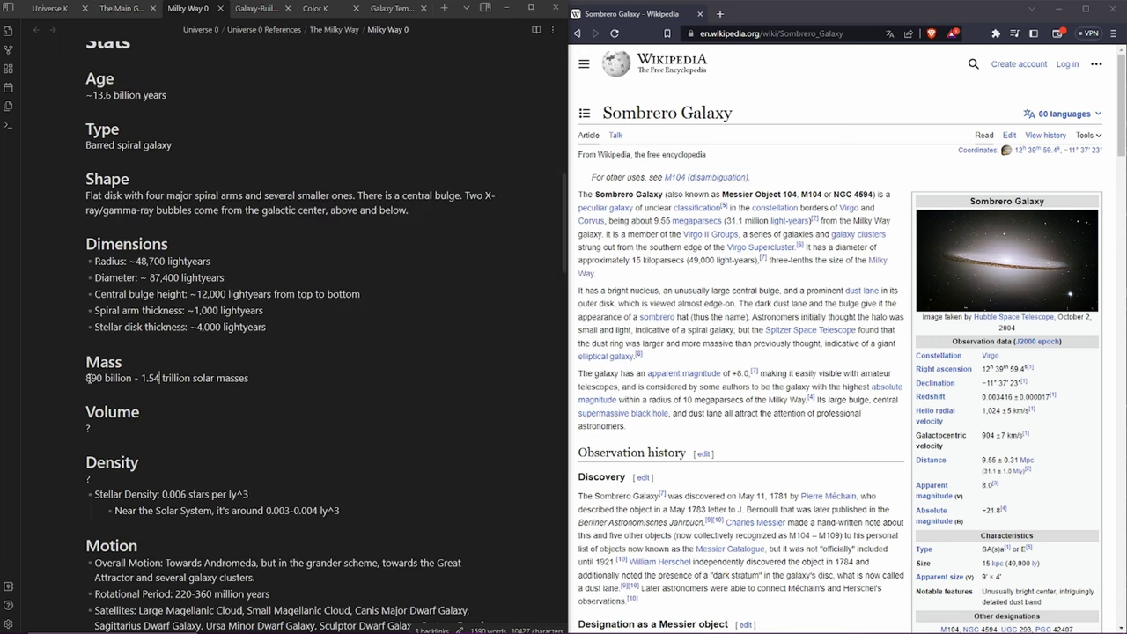
pyautogui.moveTo(88, 379); pyautogui.dragTo(145, 379)
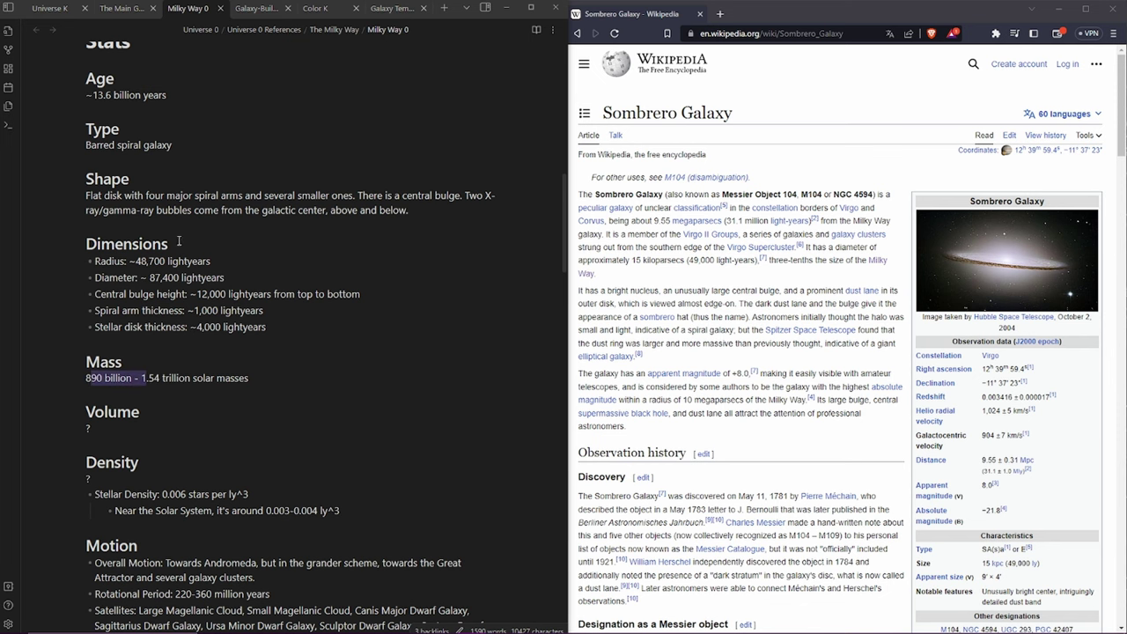
pyautogui.hotkey('ctrl', 'shift', 'Tab')
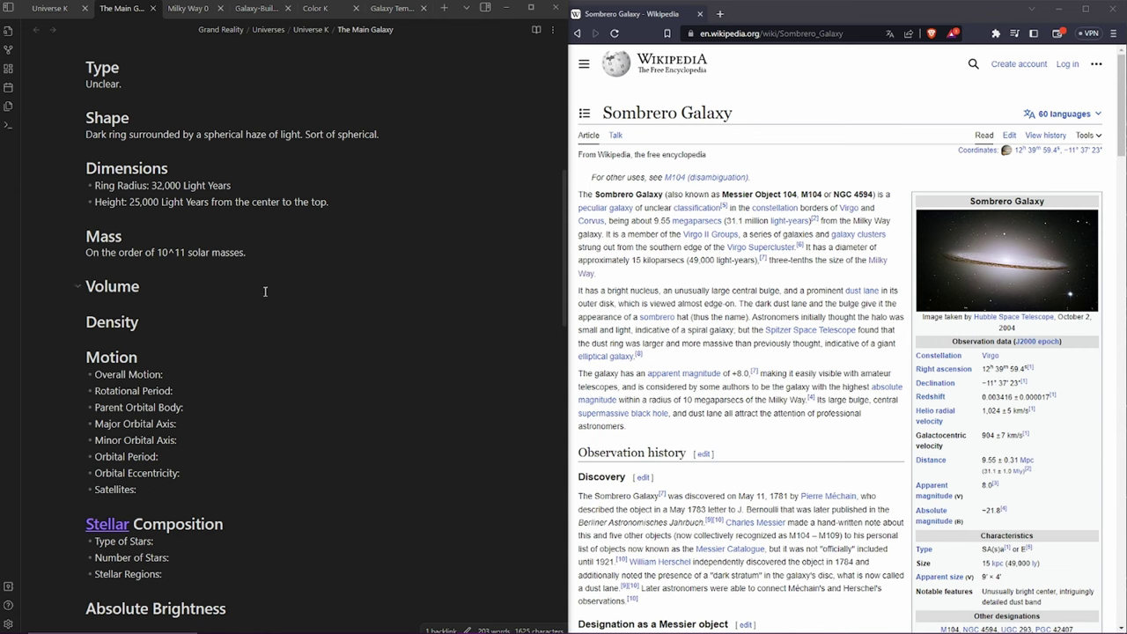
# Under Motion, begin the Overall Motion bullet with "It's moving towards the center of its local galactic supercluster, specifically".
pyautogui.click(149, 301)
pyautogui.scroll(-2, 548, 255)
pyautogui.click(146, 256)
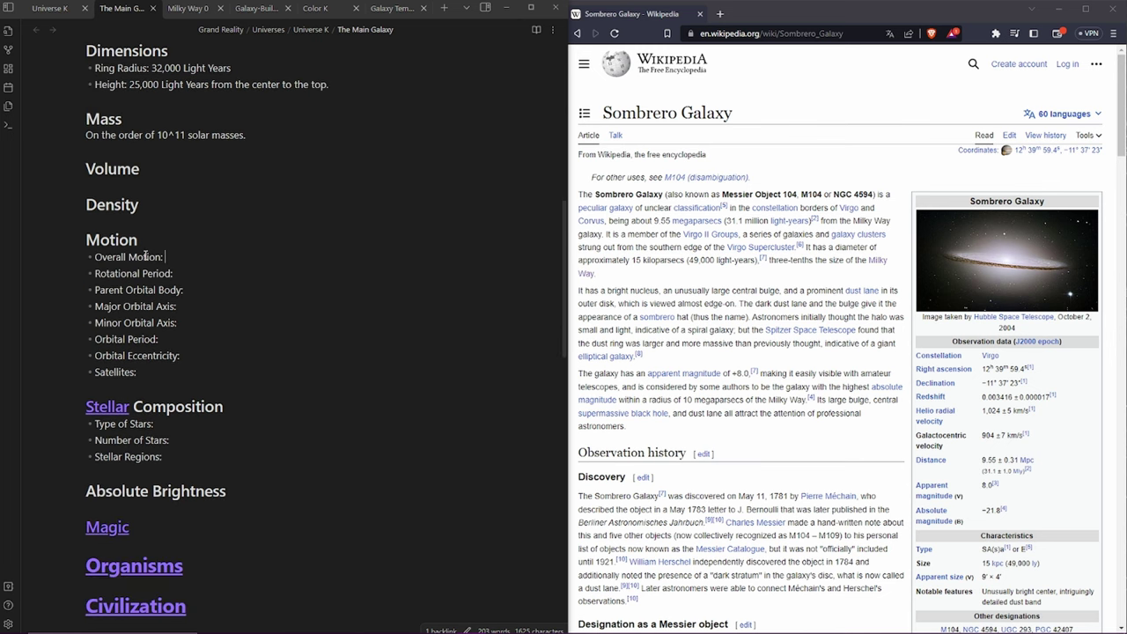
pyautogui.moveTo(90, 257); pyautogui.dragTo(151, 386)
pyautogui.click(88, 261)
pyautogui.moveTo(89, 257); pyautogui.dragTo(187, 257)
pyautogui.click(187, 258)
pyautogui.write("It's moving towards the center of its local galactic supercluster, specifically")
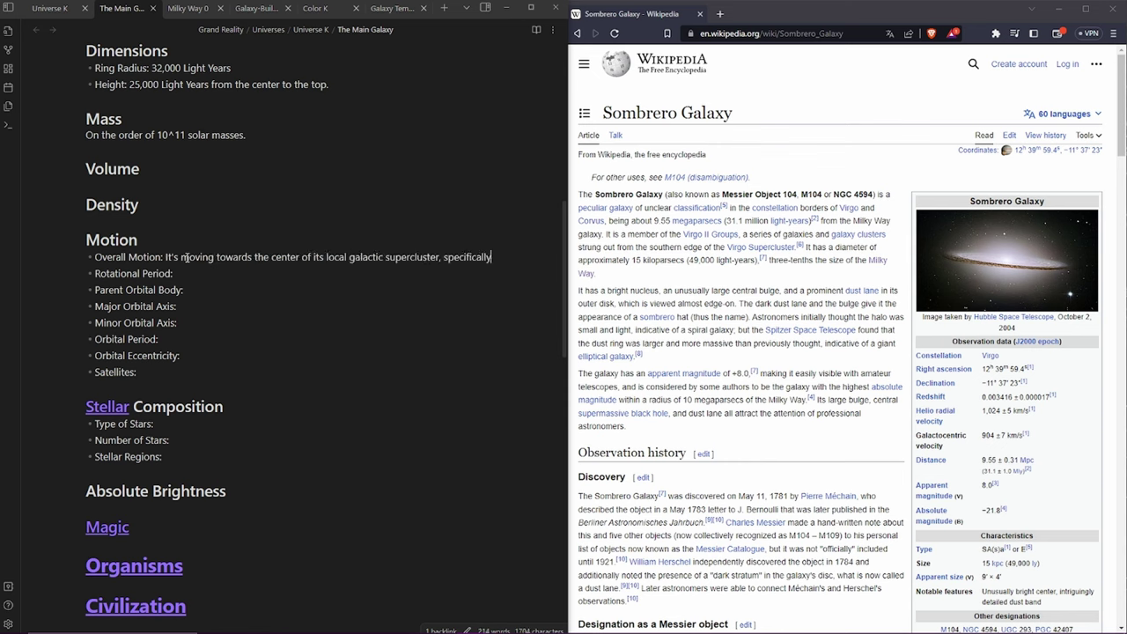
# Replace the supercluster wording with "another, larger galaxy and will collide with it in around a billion years (from the start of multicellular life).".
pyautogui.hotkey('ctrl', 'BackSpace')
pyautogui.hotkey('ctrl', 'BackSpace')
pyautogui.hotkey('ctrl', 'BackSpace')
pyautogui.hotkey('ctrl', 'BackSpace')
pyautogui.hotkey('ctrl', 'BackSpace')
pyautogui.hotkey('ctrl', 'BackSpace')
pyautogui.hotkey('ctrl', 'BackSpace')
pyautogui.write('another, larger galaxy and will collide with it in around a billion years.')
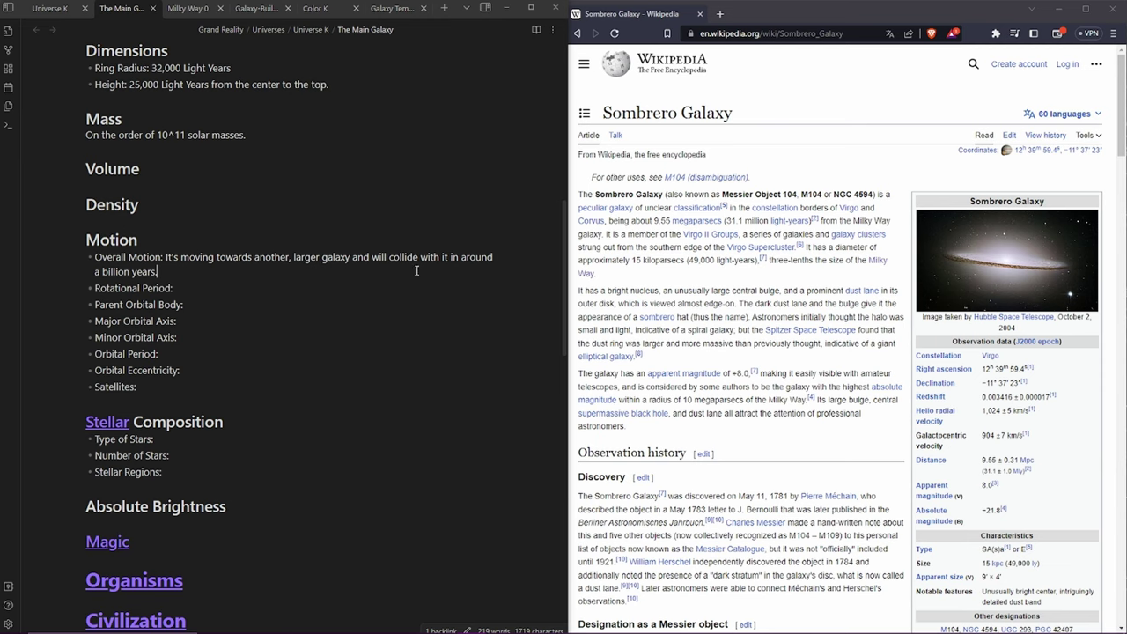
pyautogui.click(157, 272)
pyautogui.write('(from the start of multicellular life)')
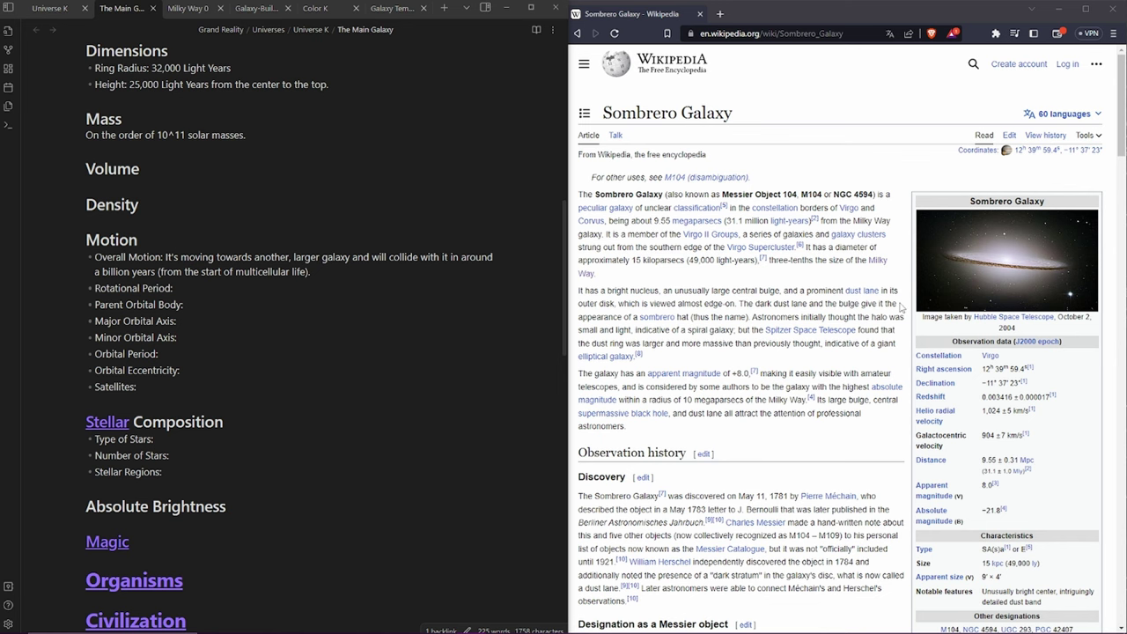
# Check the Sombrero Galaxy article and the Milky Way 0 note for a reference rotational period.
pyautogui.hotkey('ctrl', 'f')
pyautogui.scroll(-10, 774, 387)
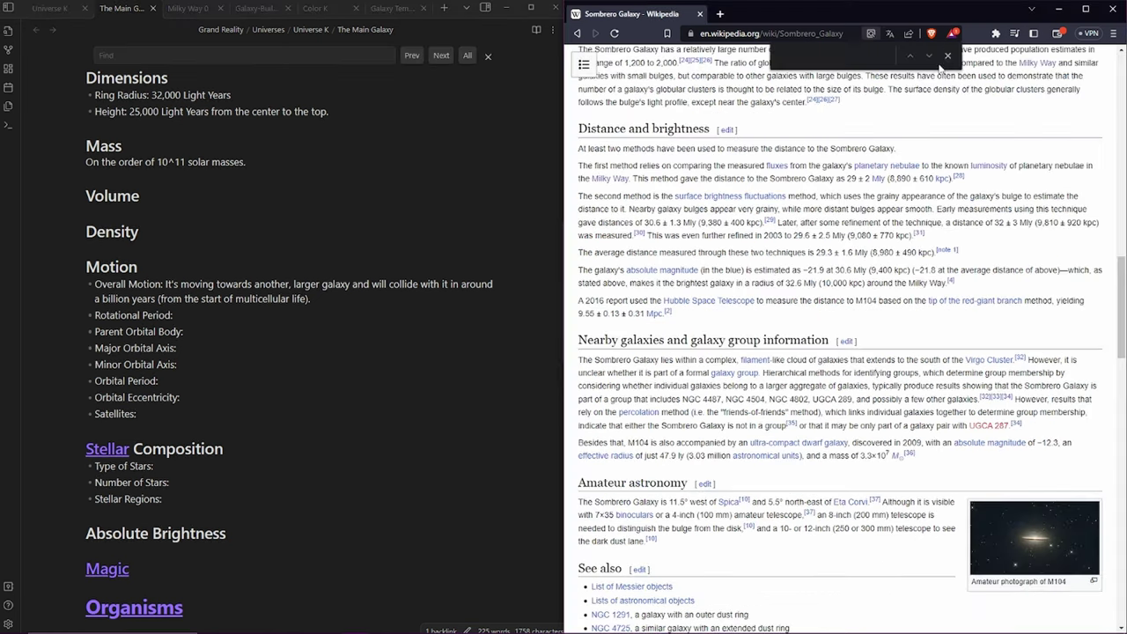
pyautogui.scroll(15, 811, 260)
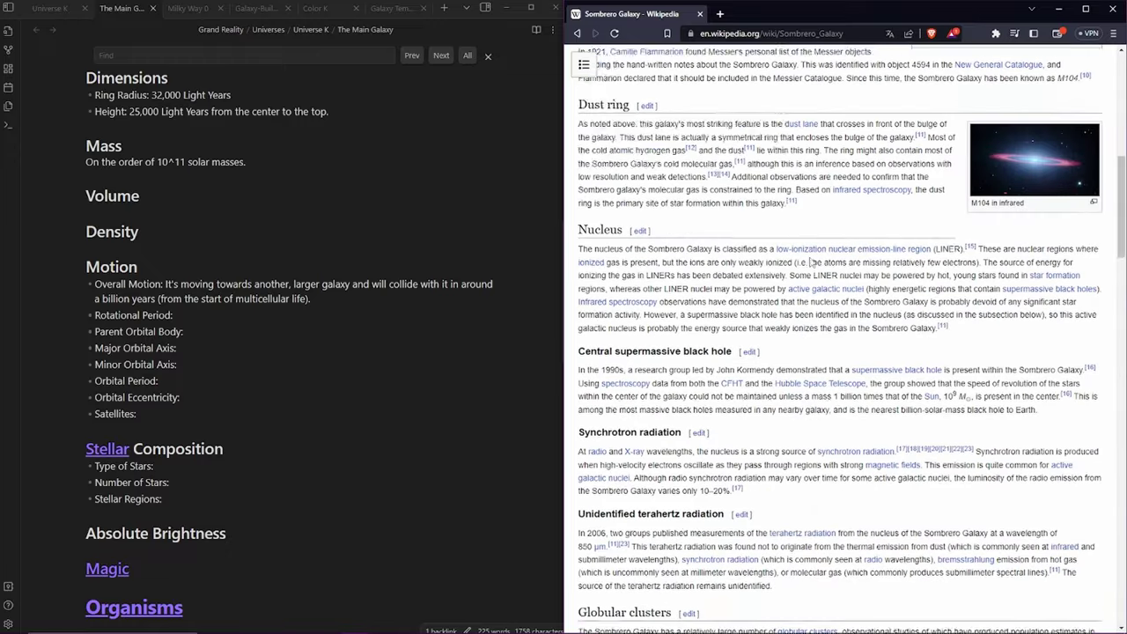
pyautogui.scroll(3, 811, 258)
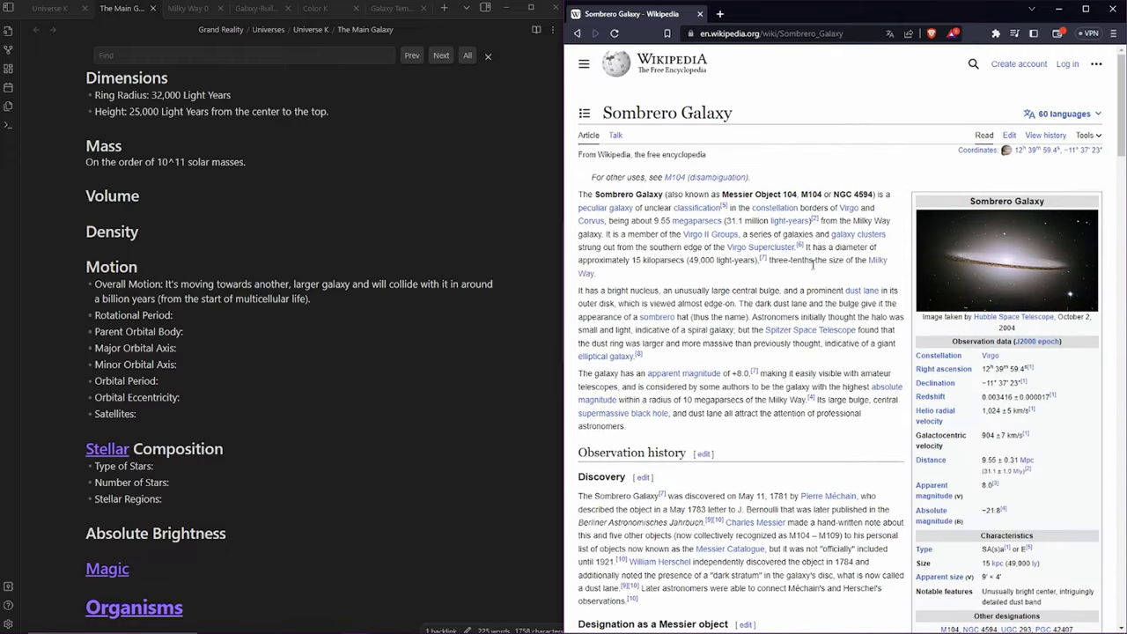
pyautogui.click(188, 8)
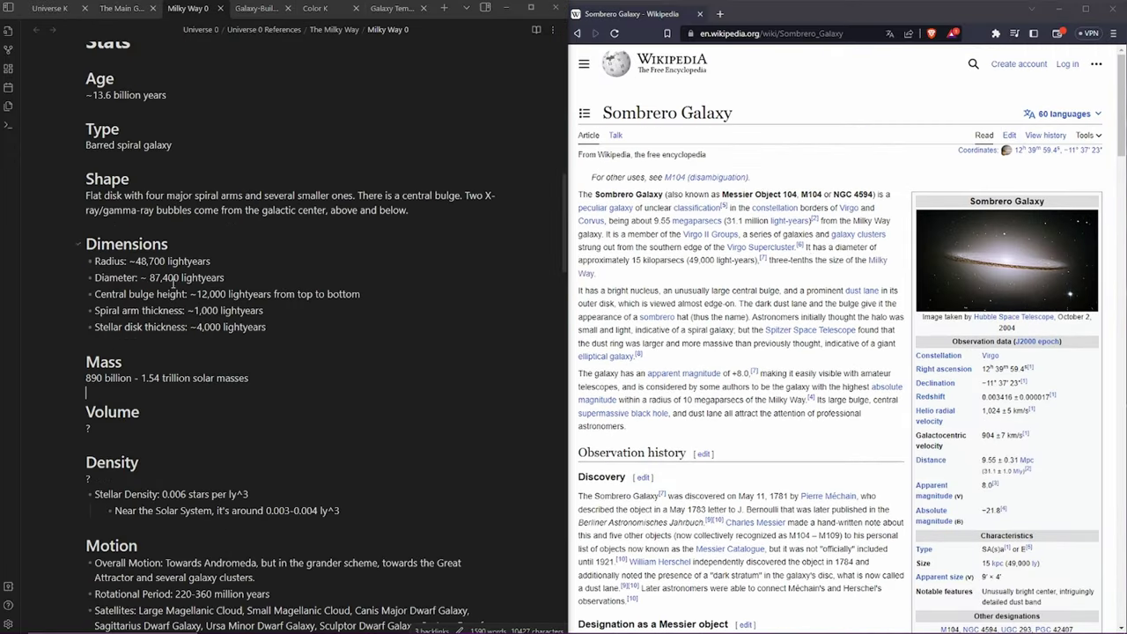
pyautogui.scroll(-3, 141, 344)
pyautogui.scroll(-1, 141, 344)
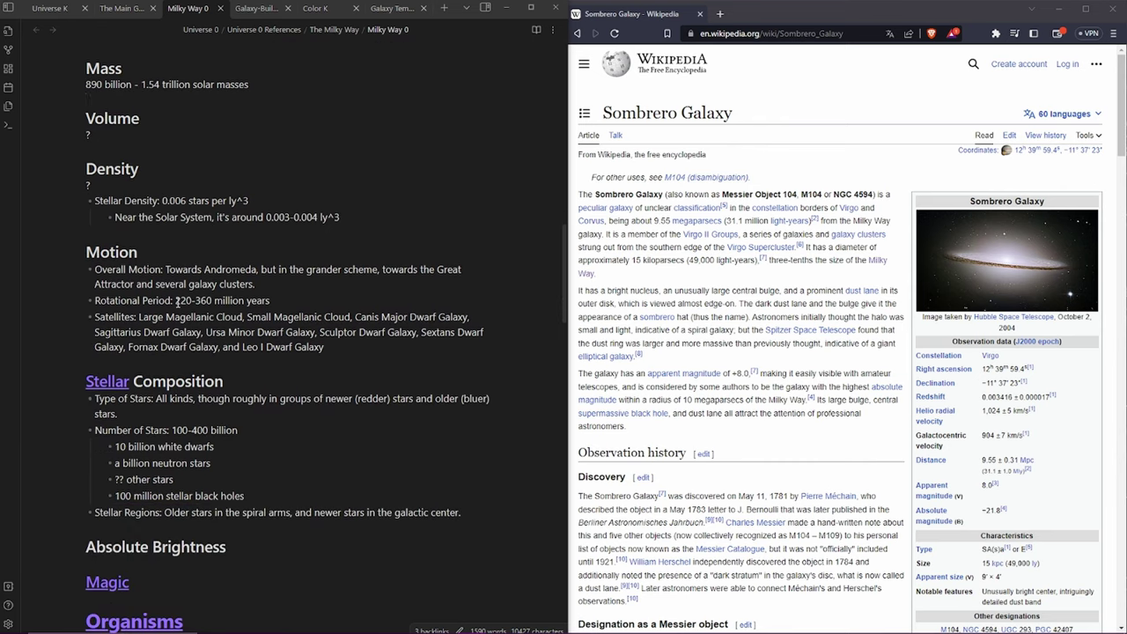
pyautogui.moveTo(177, 300); pyautogui.dragTo(269, 300)
pyautogui.click(122, 8)
pyautogui.click(197, 315)
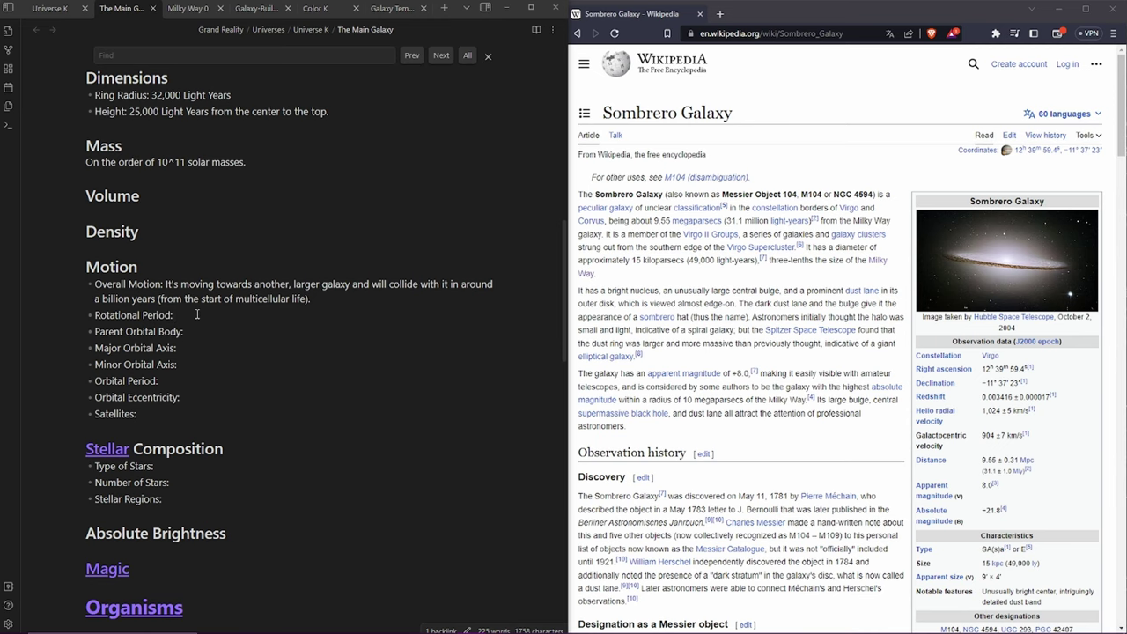
pyautogui.write('?')
pyautogui.press('BackSpace')
# Remove the Parent Orbital Body, Major Orbital Axis, Minor Orbital Axis, Orbital Period and Orbital Eccentricity bullets from Motion.
pyautogui.press('Down')
pyautogui.hotkey('shift', 'Home')
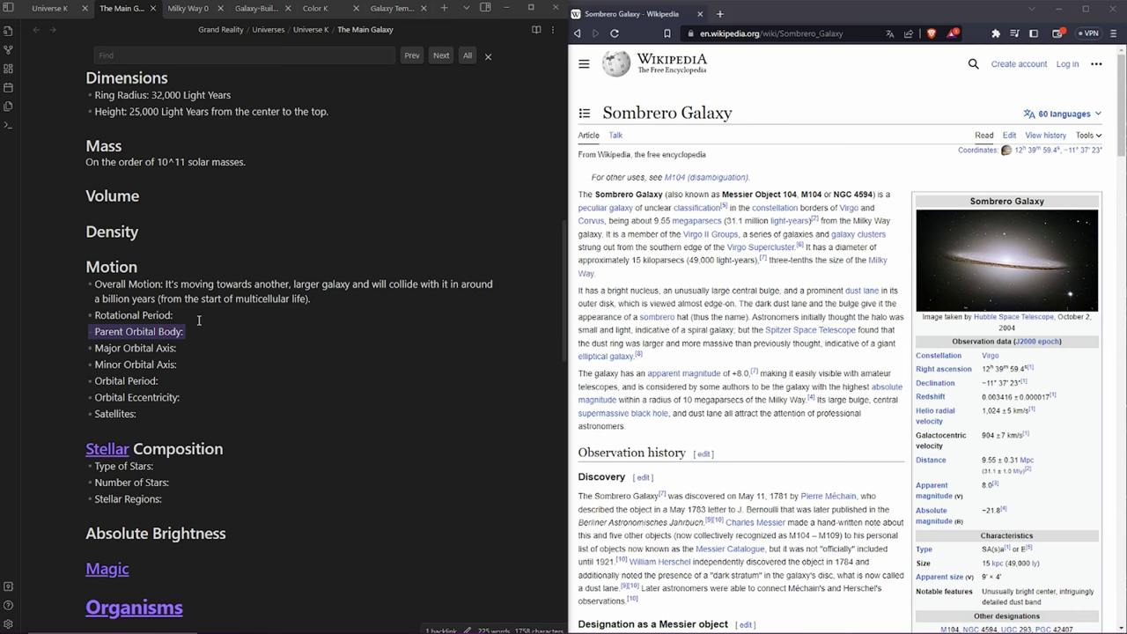
pyautogui.press('BackSpace')
pyautogui.press('BackSpace')
pyautogui.press('BackSpace')
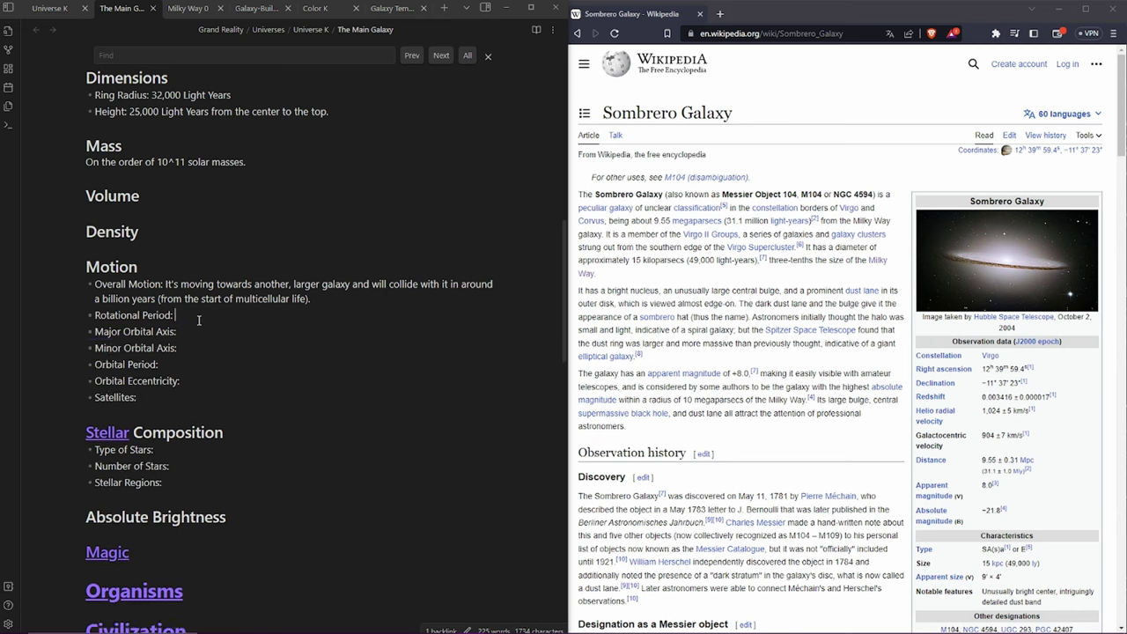
pyautogui.press('Down')
pyautogui.moveTo(189, 382); pyautogui.dragTo(190, 320)
pyautogui.press('BackSpace')
pyautogui.click(192, 318)
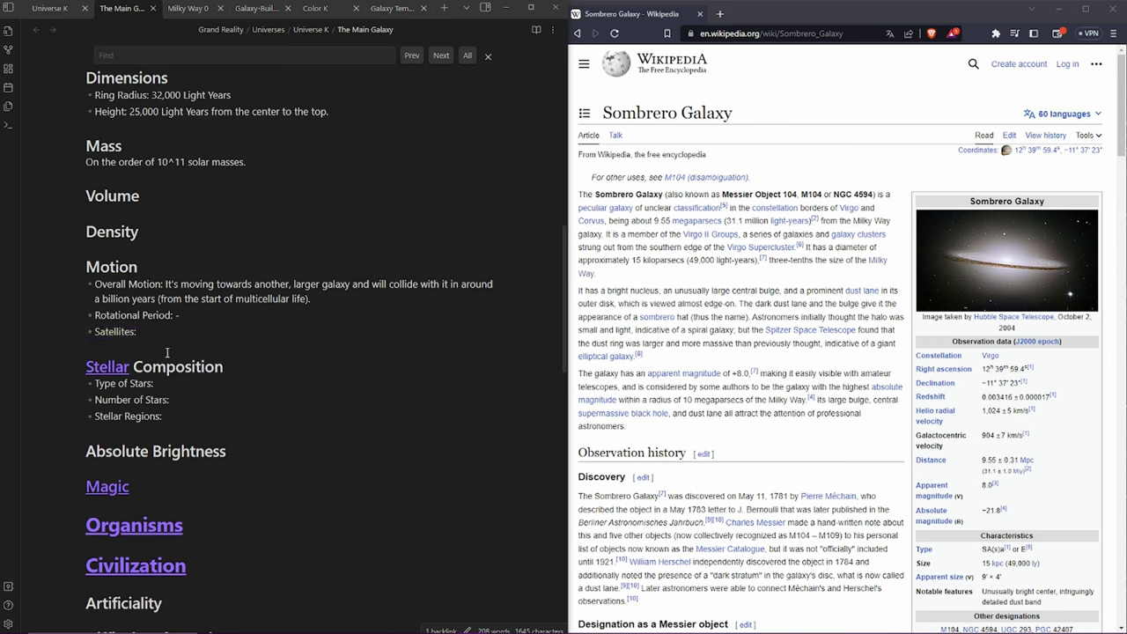
pyautogui.press('BackSpace')
# Review the Milky Way 0 note's satellites and set The Main Galaxy's Satellites bullet to "There are 5 smaller galaxies orbiting this one.".
pyautogui.click(155, 332)
pyautogui.hotkey('ctrl', 'Tab')
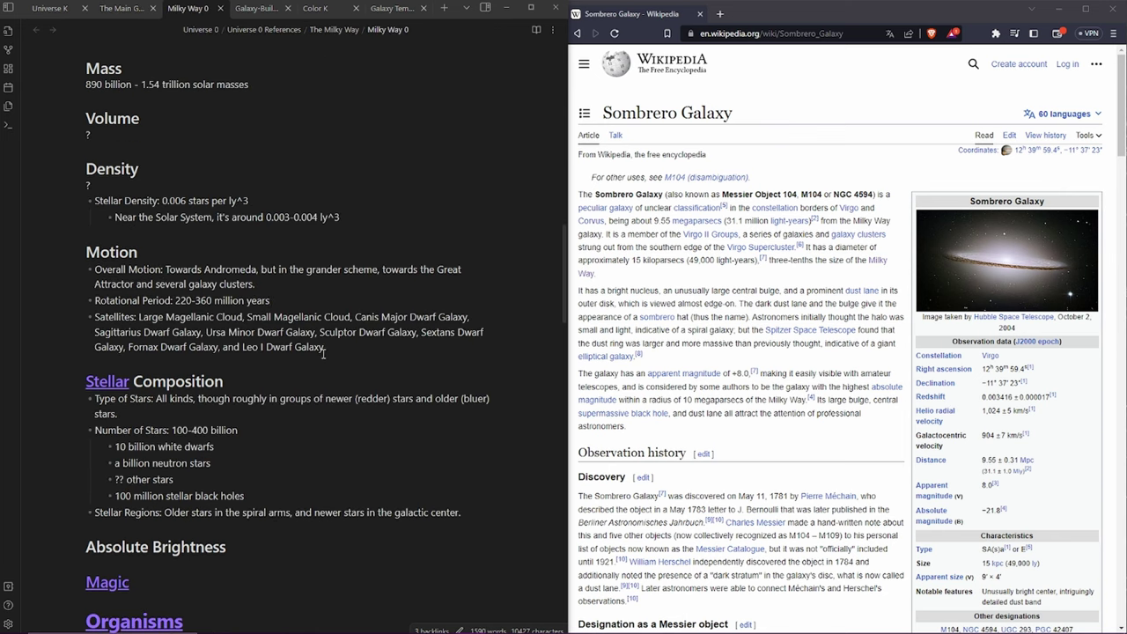
pyautogui.moveTo(324, 353); pyautogui.dragTo(138, 318)
pyautogui.click(341, 346)
pyautogui.click(160, 7)
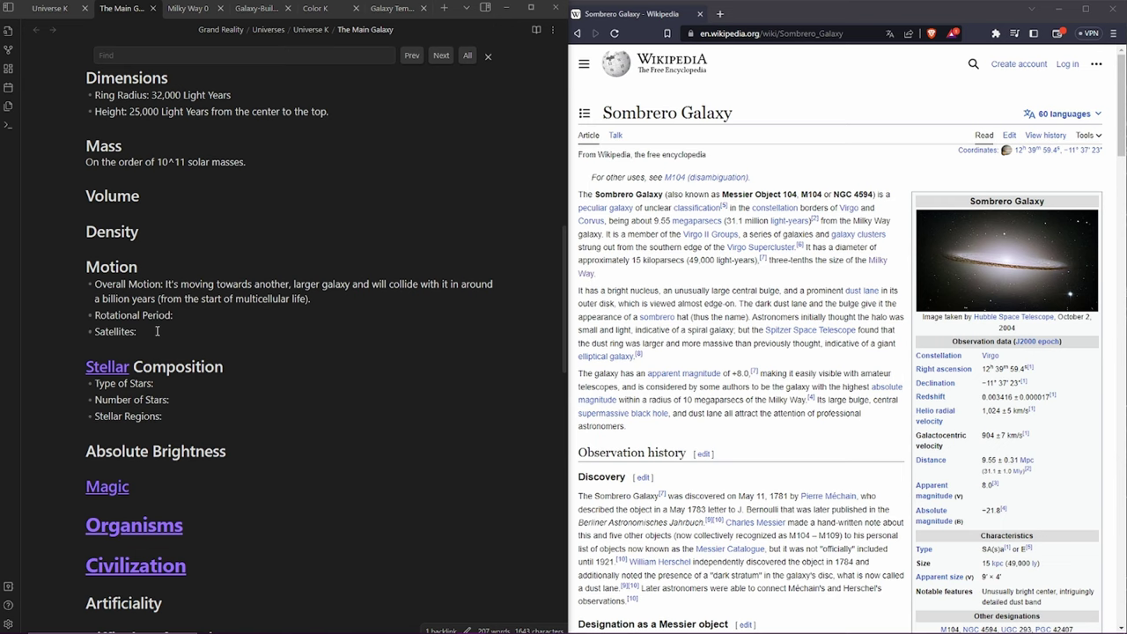
pyautogui.write('There are 5 smaller galaxies orbiting this one.')
pyautogui.press('Up')
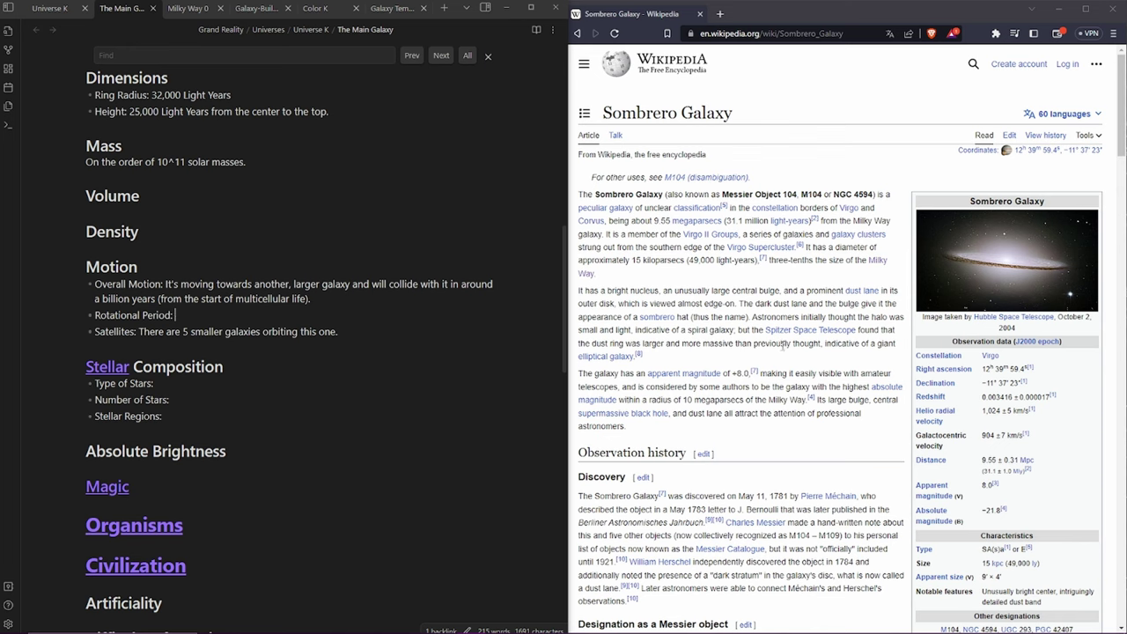
pyautogui.click(457, 200)
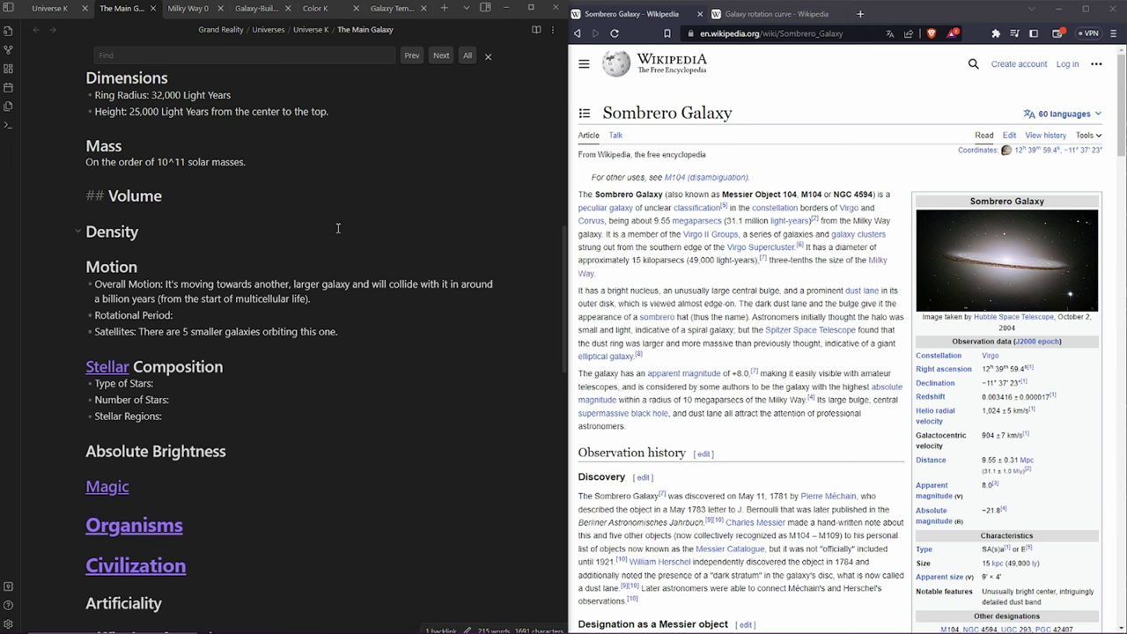
pyautogui.click(188, 321)
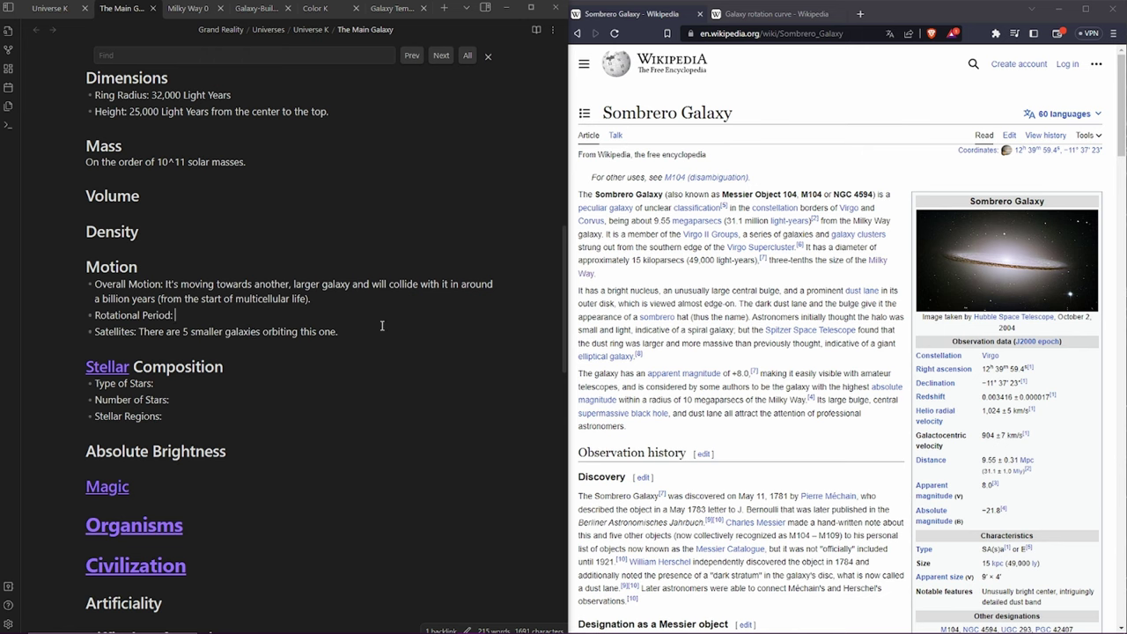
# Using the Milky Way 0 stellar notes, add "There is a general tendancy to have older stars in this galaxy." directly beneath the Stellar Composition heading.
pyautogui.press('Down')
pyautogui.press('Down')
pyautogui.press('Down')
pyautogui.scroll(-3, 308, 335)
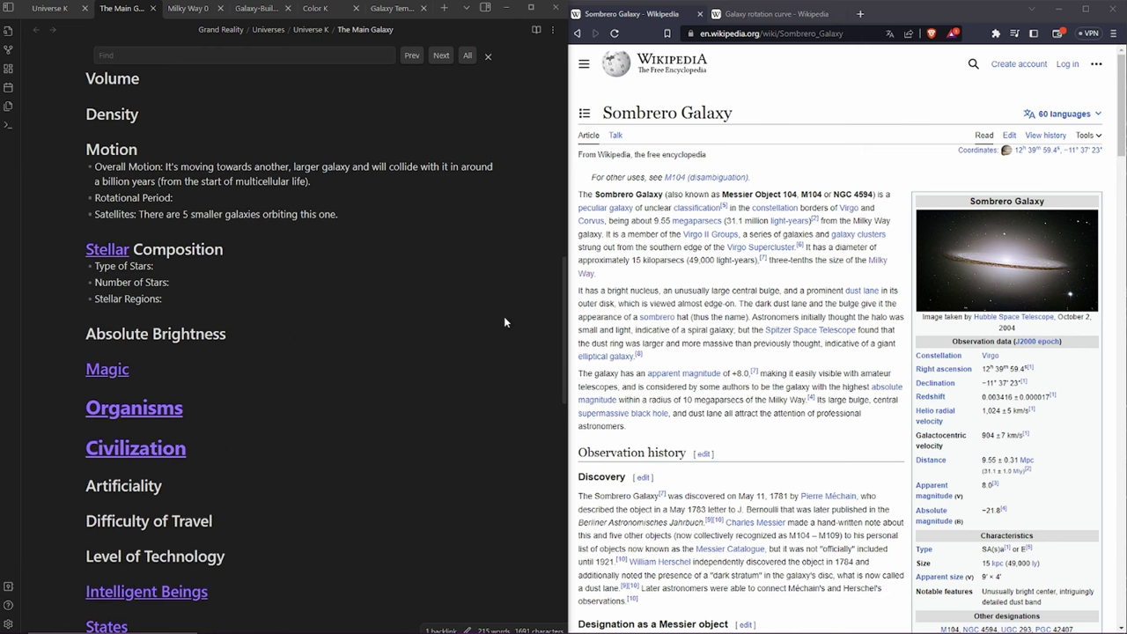
pyautogui.click(188, 8)
pyautogui.scroll(-4, 361, 304)
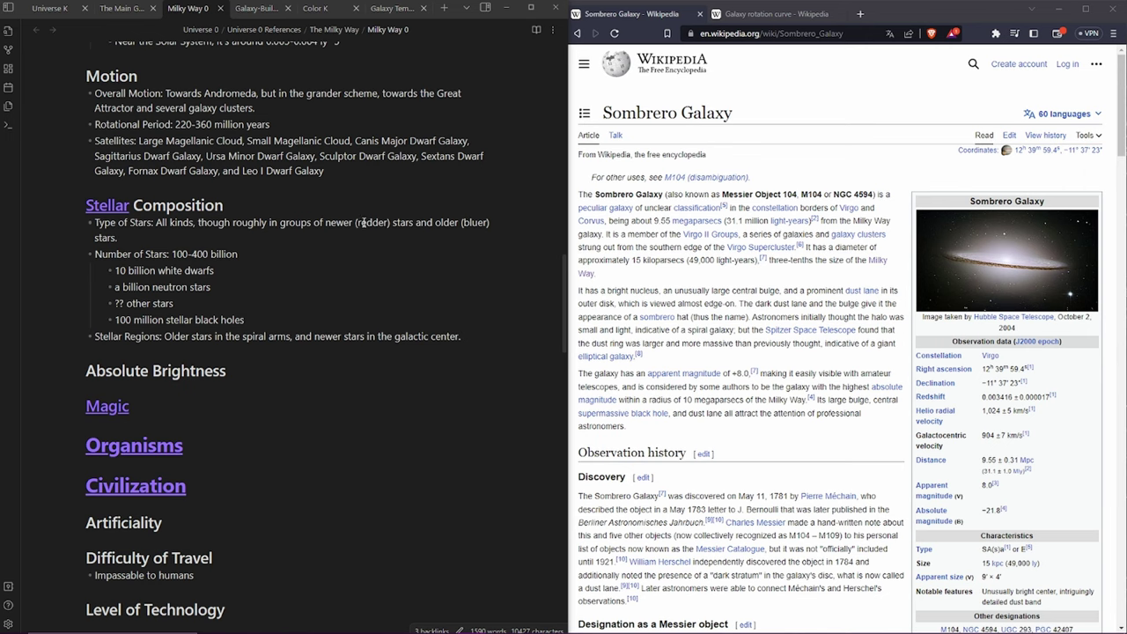
pyautogui.doubleClick(361, 222)
pyautogui.hotkey('ctrl', 'z')
pyautogui.hotkey('ctrl', 'shift', 'Tab')
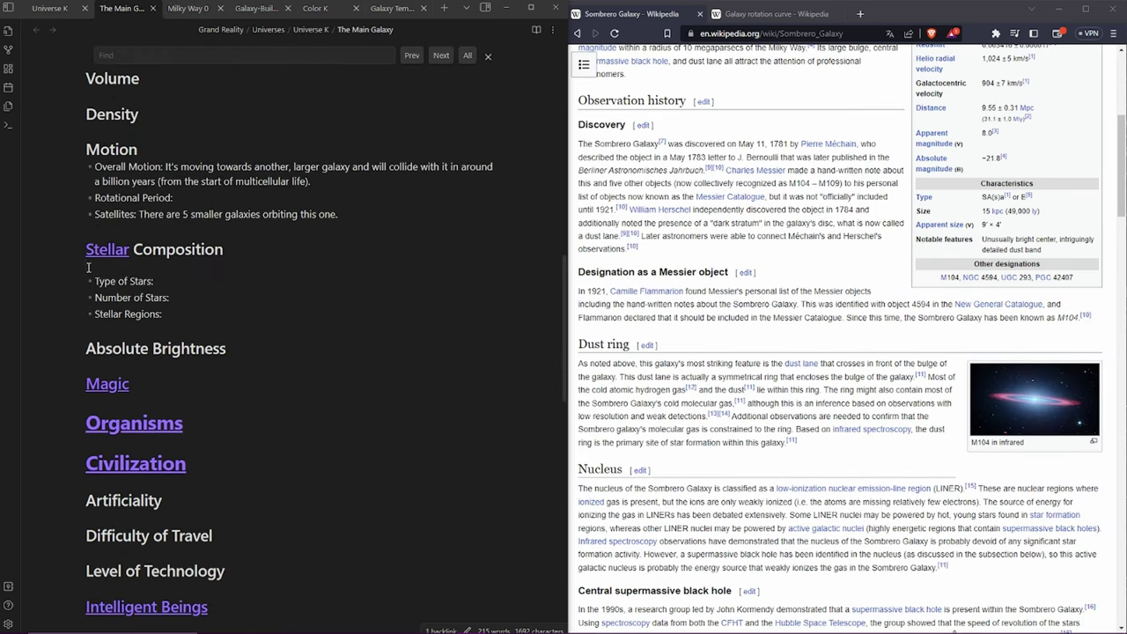
pyautogui.write('There is a general tendancy to have older stars in this galaxy.')
pyautogui.press('Up')
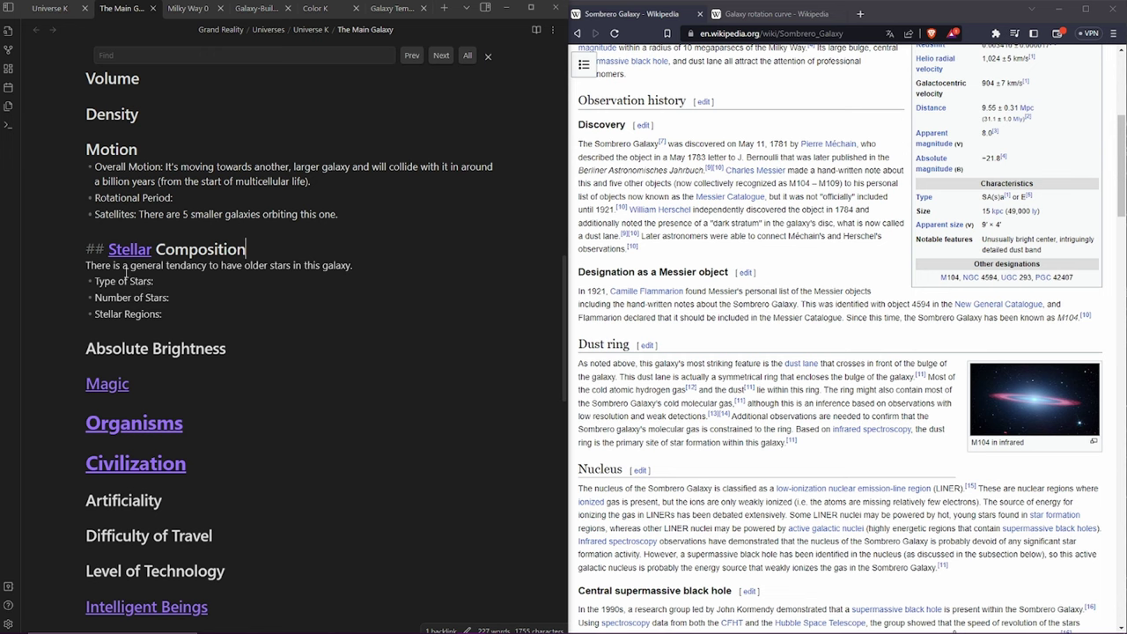
# Check the Sombrero Galaxy article's overview, dust ring and nucleus sections for details about its stars and star formation.
pyautogui.moveTo(85, 265); pyautogui.dragTo(396, 276)
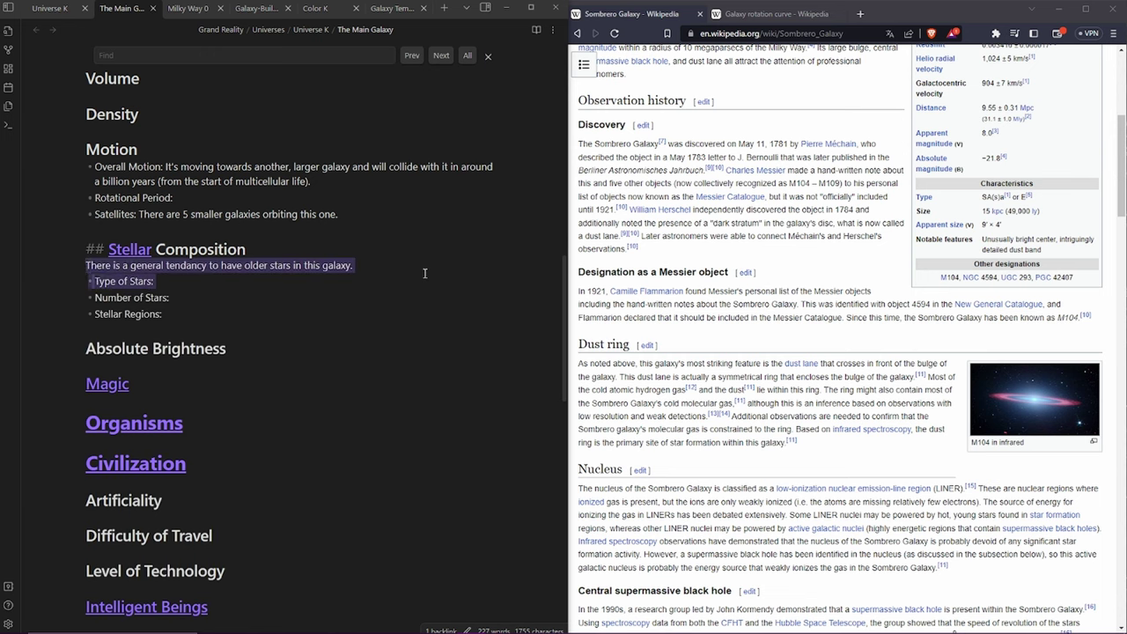
pyautogui.click(389, 306)
pyautogui.scroll(5, 786, 415)
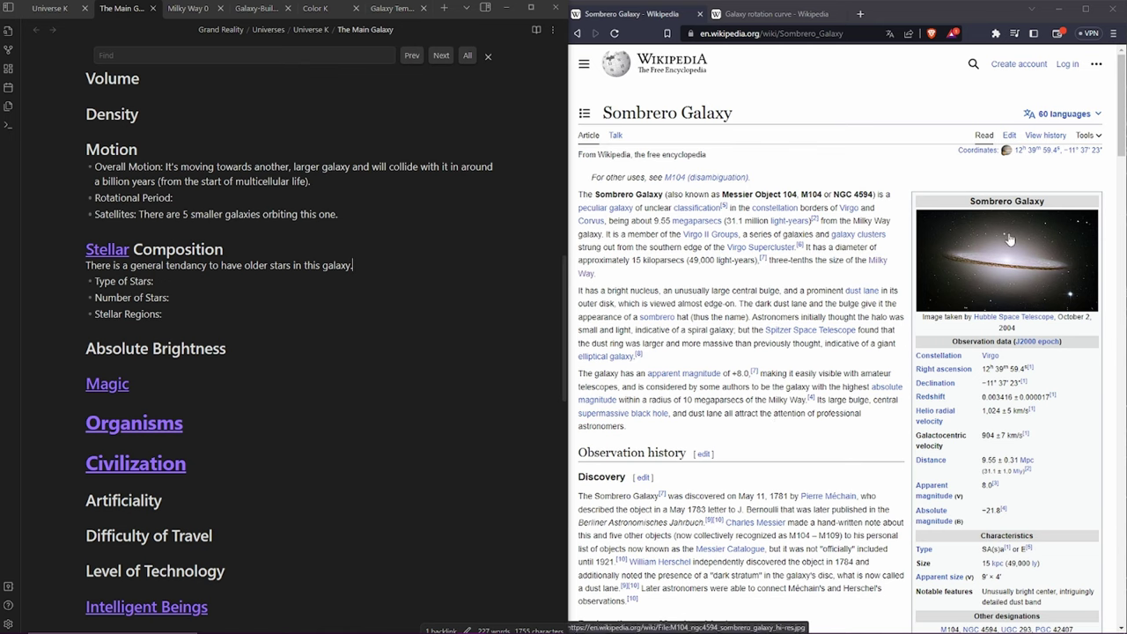
pyautogui.scroll(-5, 684, 385)
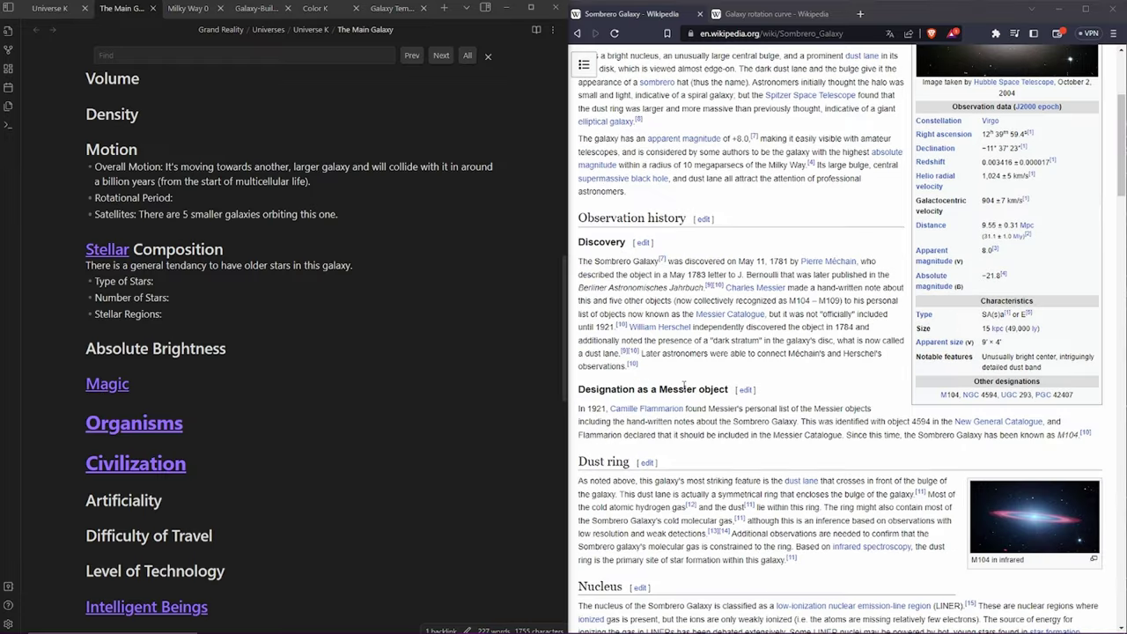
pyautogui.scroll(-3, 683, 385)
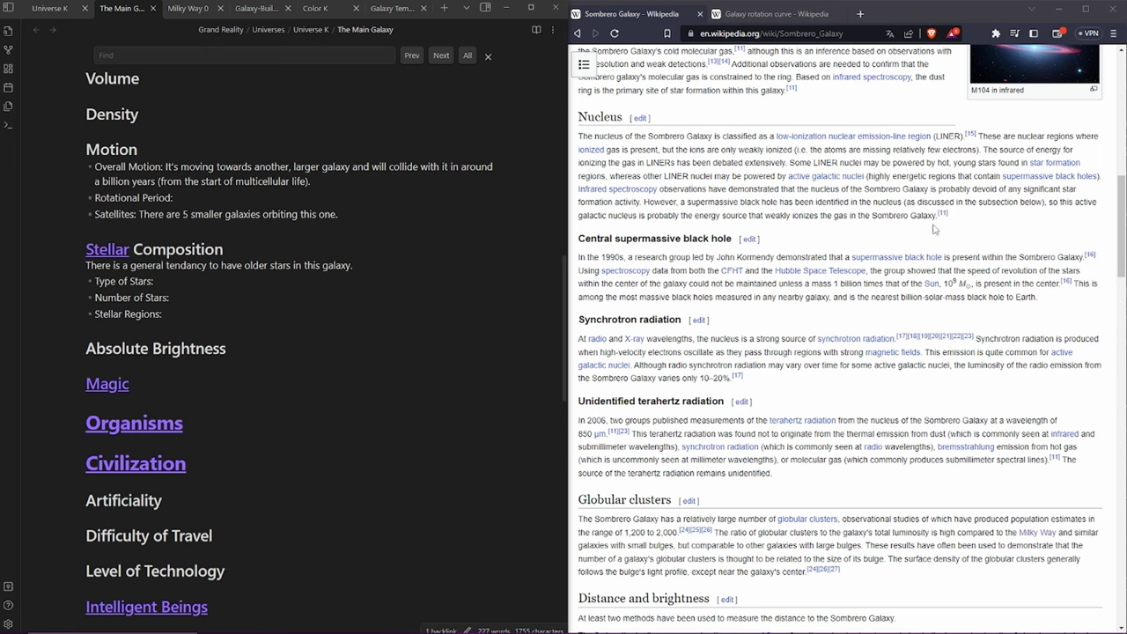
pyautogui.click(788, 251)
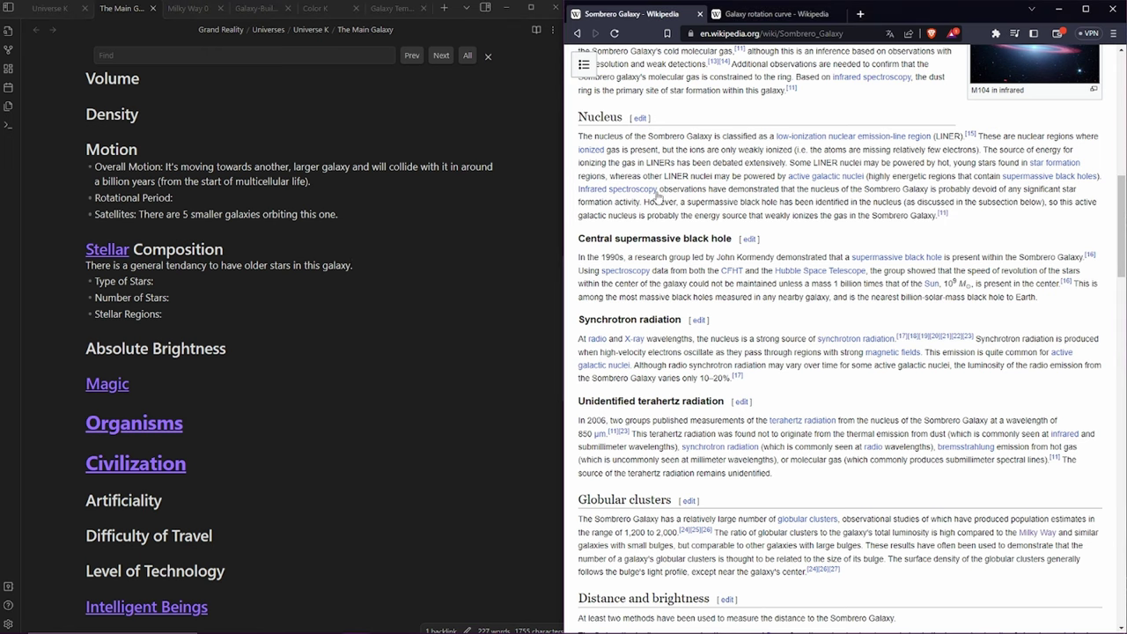
pyautogui.scroll(10, 872, 317)
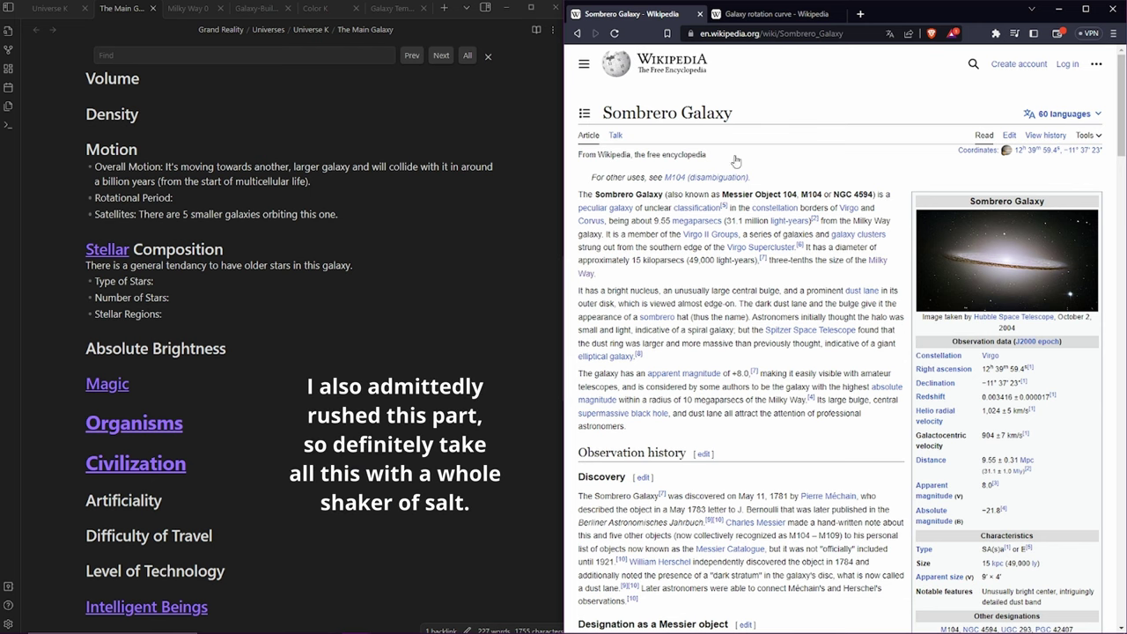
# Set The Main Galaxy's Type of Stars bullet to "Many red and white dwarfs with much smaller numbers of main sequence and giant stars.".
pyautogui.click(212, 280)
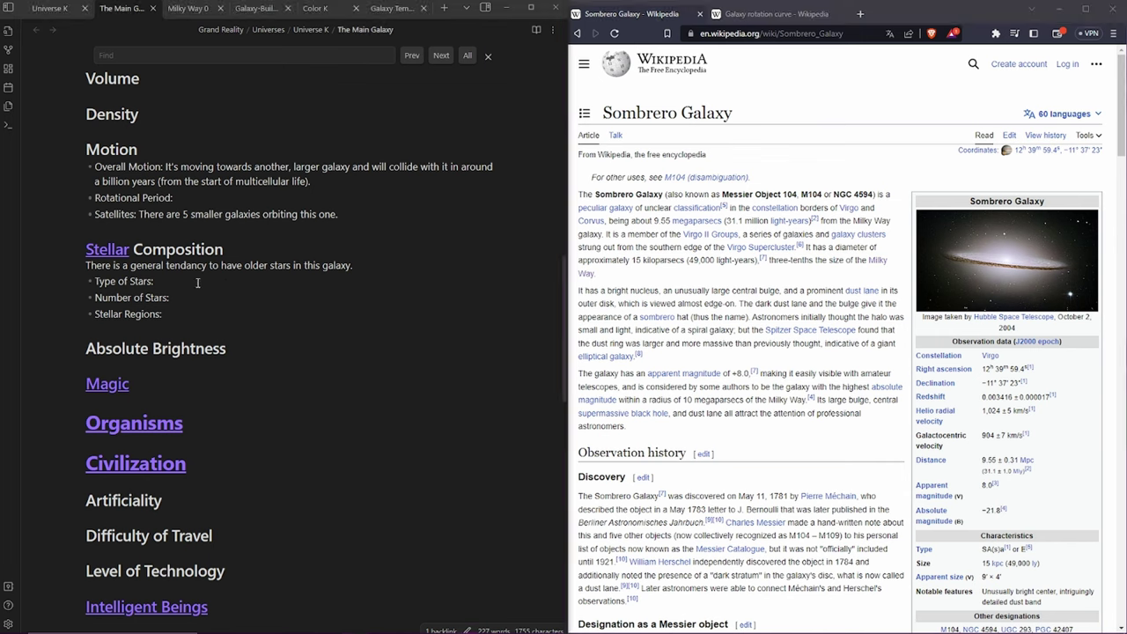
pyautogui.write('Many red and white dwarfs')
pyautogui.hotkey('ctrl', 'Tab')
pyautogui.hotkey('ctrl', 'shift', 'Tab')
pyautogui.hotkey('ctrl', 'Tab')
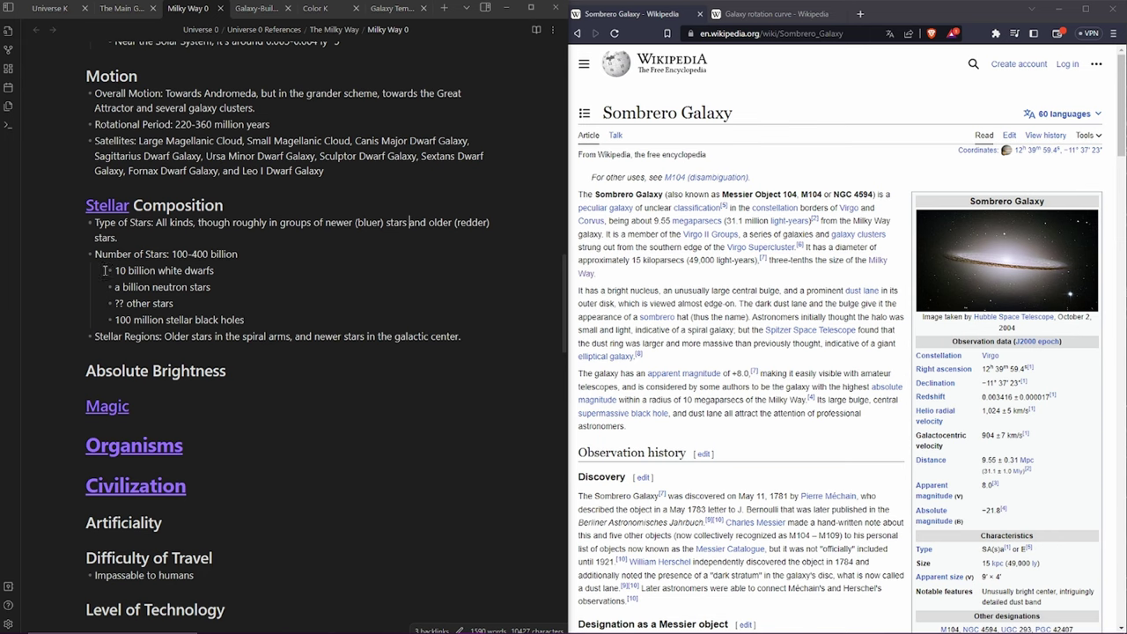
pyautogui.moveTo(115, 271); pyautogui.dragTo(223, 272)
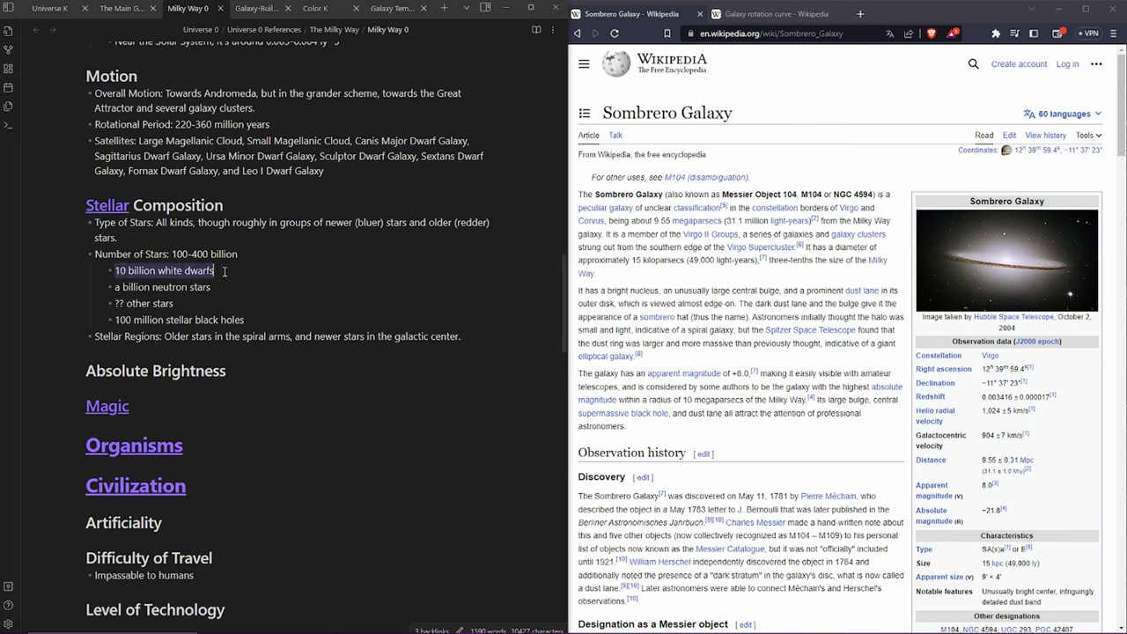
pyautogui.click(225, 272)
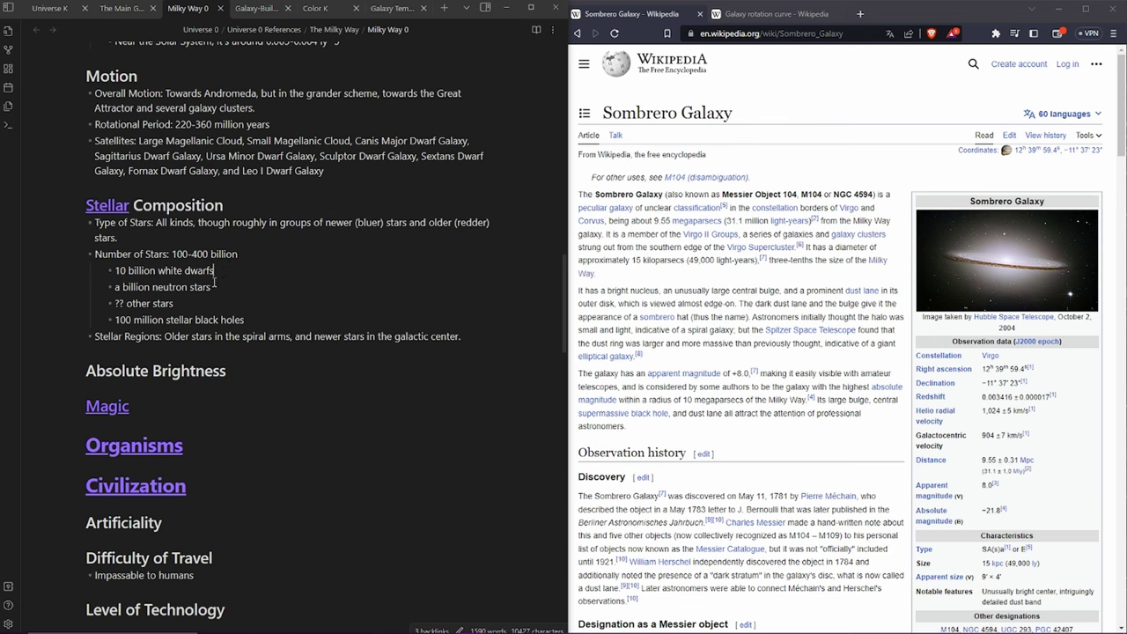
pyautogui.moveTo(224, 272); pyautogui.dragTo(107, 272)
pyautogui.click(250, 273)
pyautogui.write('with much smaller numbers of main sequence and giant stars.')
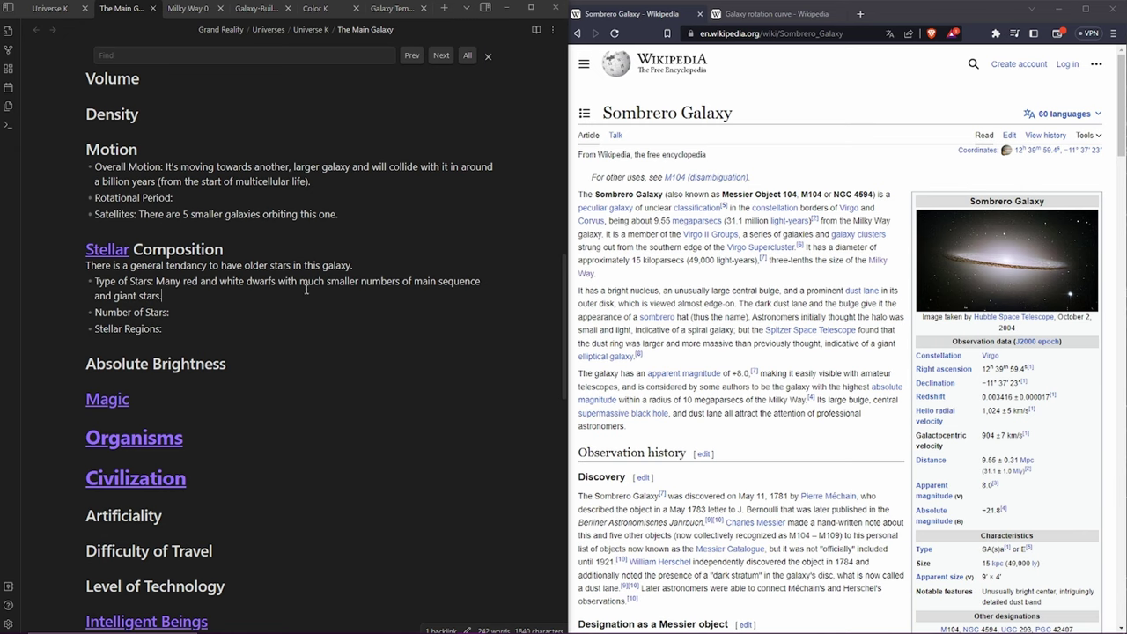
# Review the Type of Stars wording, comparing the red and white dwarfs with the main sequence and giant stars.
pyautogui.moveTo(278, 282); pyautogui.dragTo(356, 304)
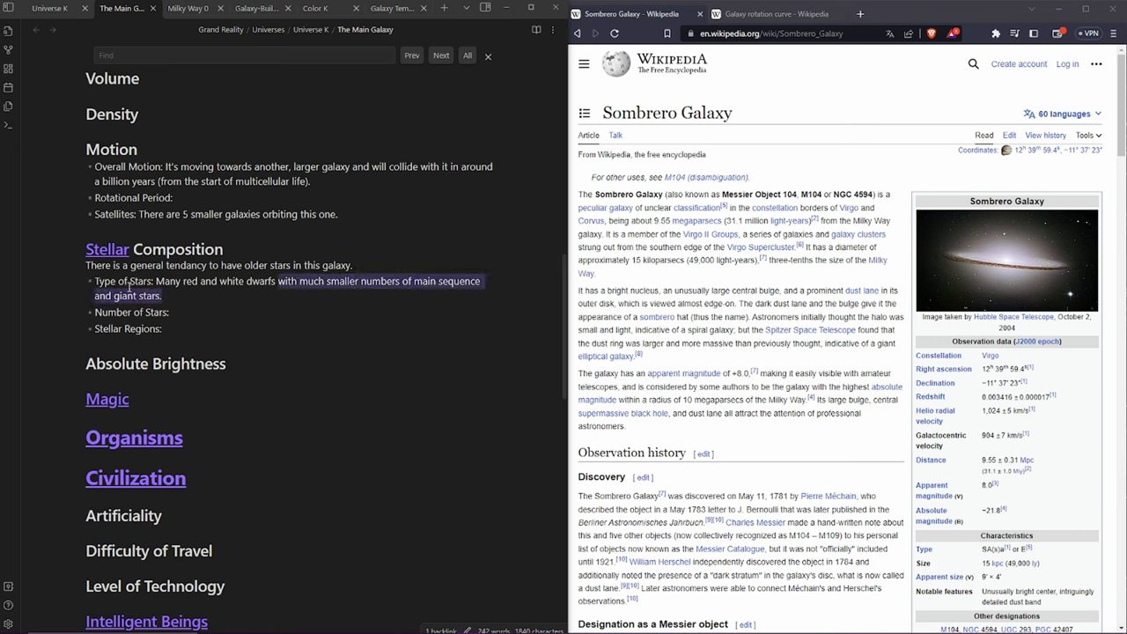
pyautogui.click(264, 310)
pyautogui.moveTo(272, 293); pyautogui.dragTo(273, 280)
pyautogui.moveTo(156, 282); pyautogui.dragTo(279, 282)
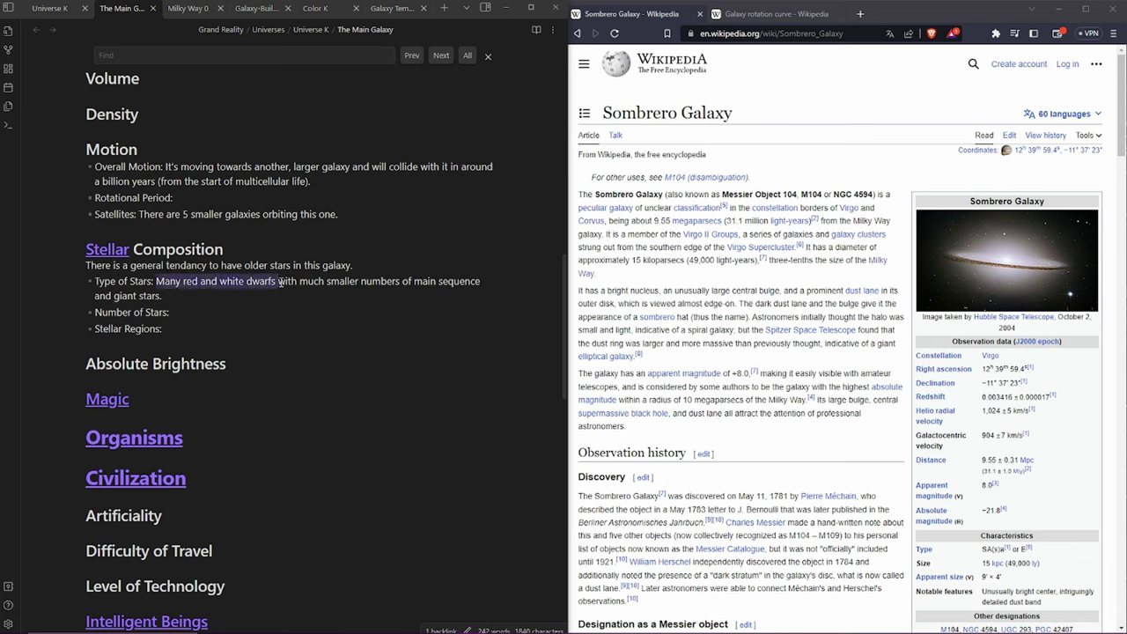
pyautogui.click(256, 296)
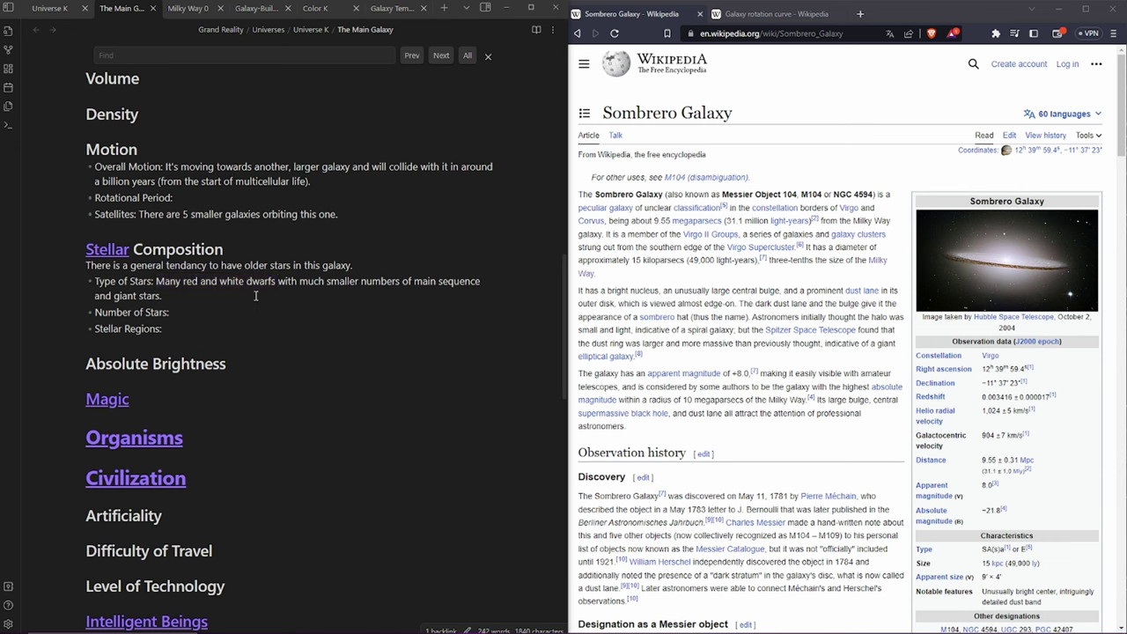
pyautogui.moveTo(256, 296); pyautogui.dragTo(299, 281)
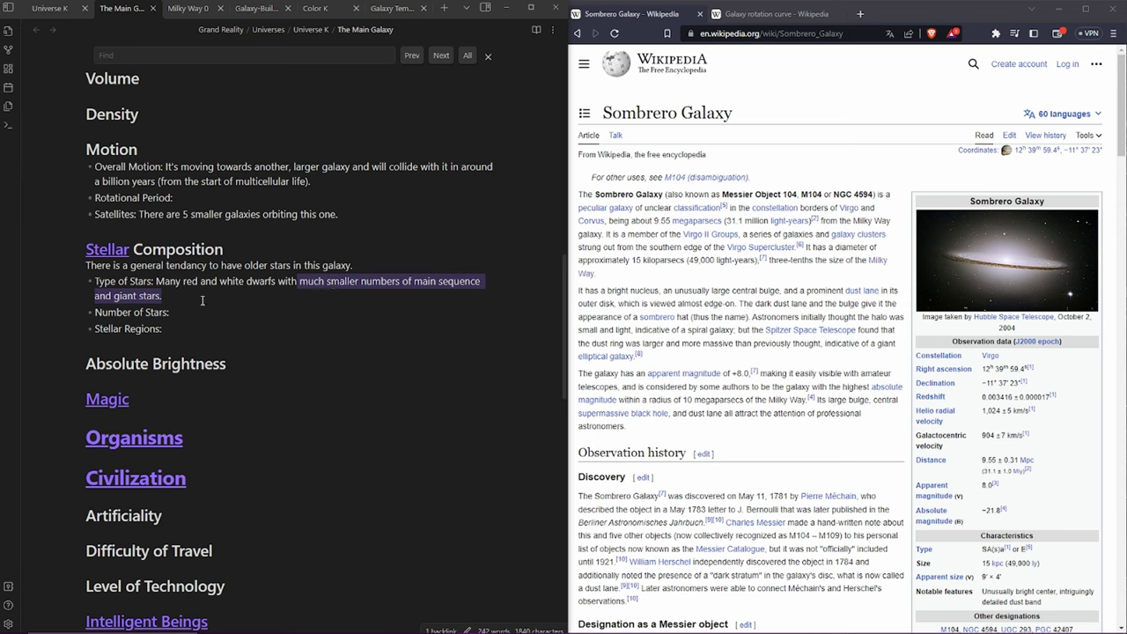
pyautogui.moveTo(157, 282); pyautogui.dragTo(276, 281)
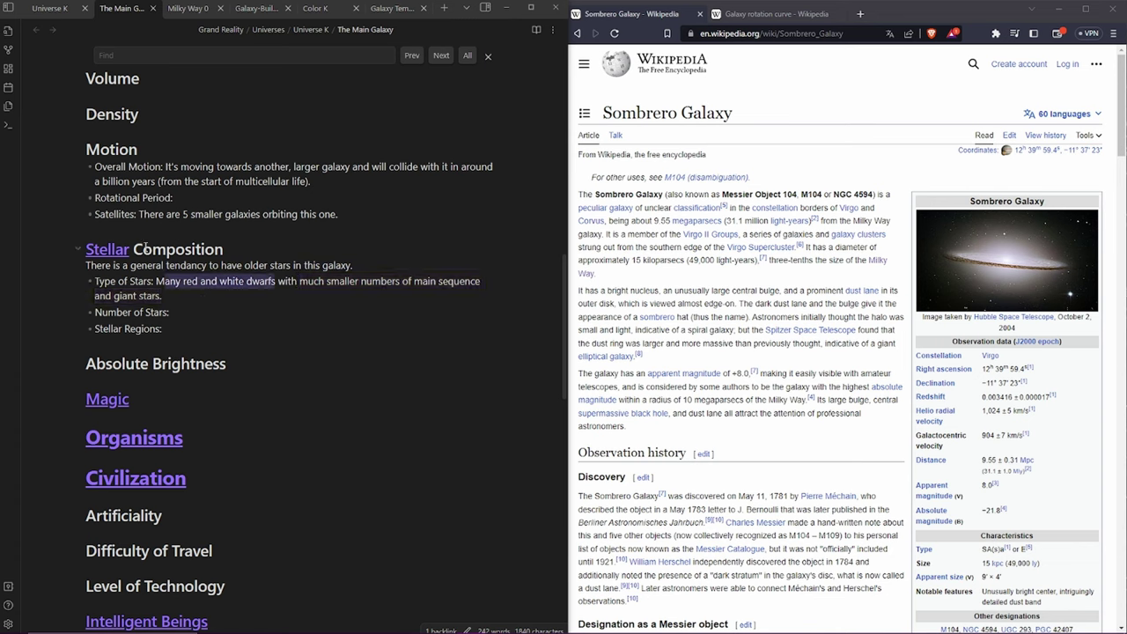
pyautogui.click(163, 281)
pyautogui.moveTo(156, 281); pyautogui.dragTo(276, 282)
pyautogui.click(277, 282)
pyautogui.moveTo(414, 282); pyautogui.dragTo(483, 281)
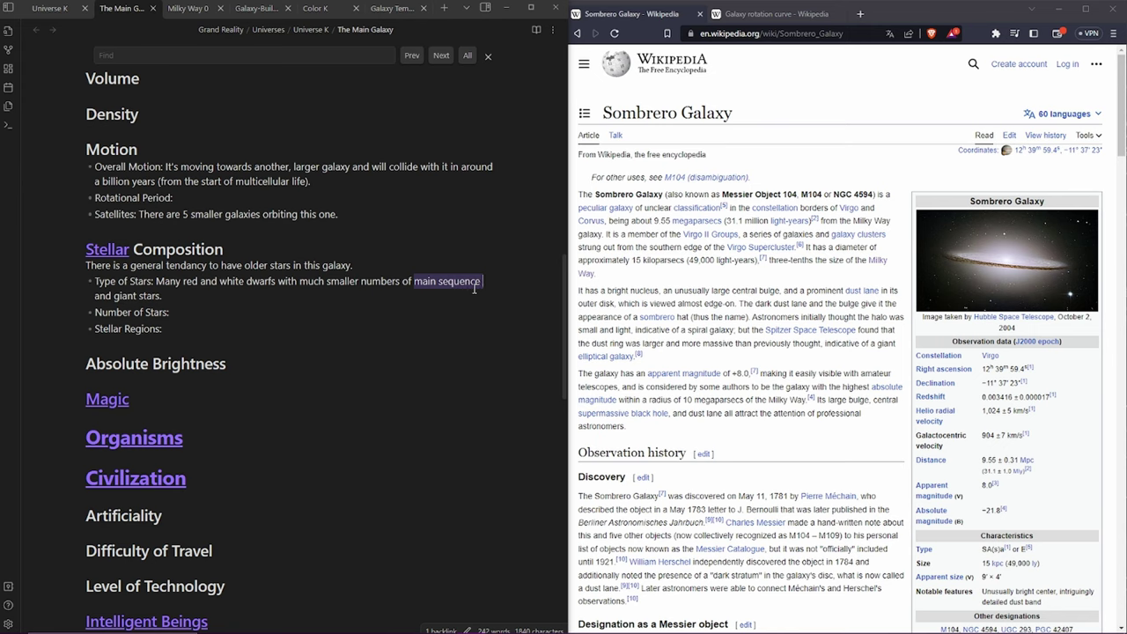
pyautogui.click(491, 281)
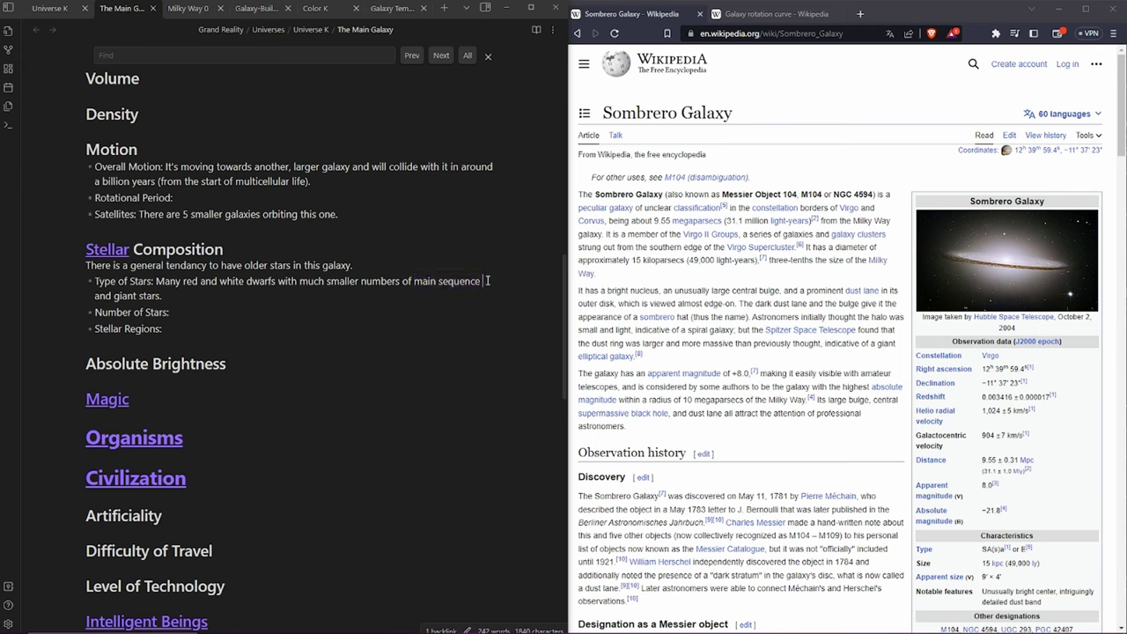
pyautogui.moveTo(486, 280); pyautogui.dragTo(415, 282)
pyautogui.click(415, 281)
pyautogui.moveTo(162, 297); pyautogui.dragTo(113, 297)
pyautogui.click(181, 297)
pyautogui.hotkey('shift', 'Home')
pyautogui.click(182, 298)
# Append the sentence "There also exist some neutron stars." to the end of the Type of Stars bullet.
pyautogui.moveTo(220, 281); pyautogui.dragTo(277, 282)
pyautogui.click(278, 297)
pyautogui.moveTo(168, 283); pyautogui.dragTo(192, 284)
pyautogui.press('Down')
pyautogui.write('There also exist some neutron stars.')
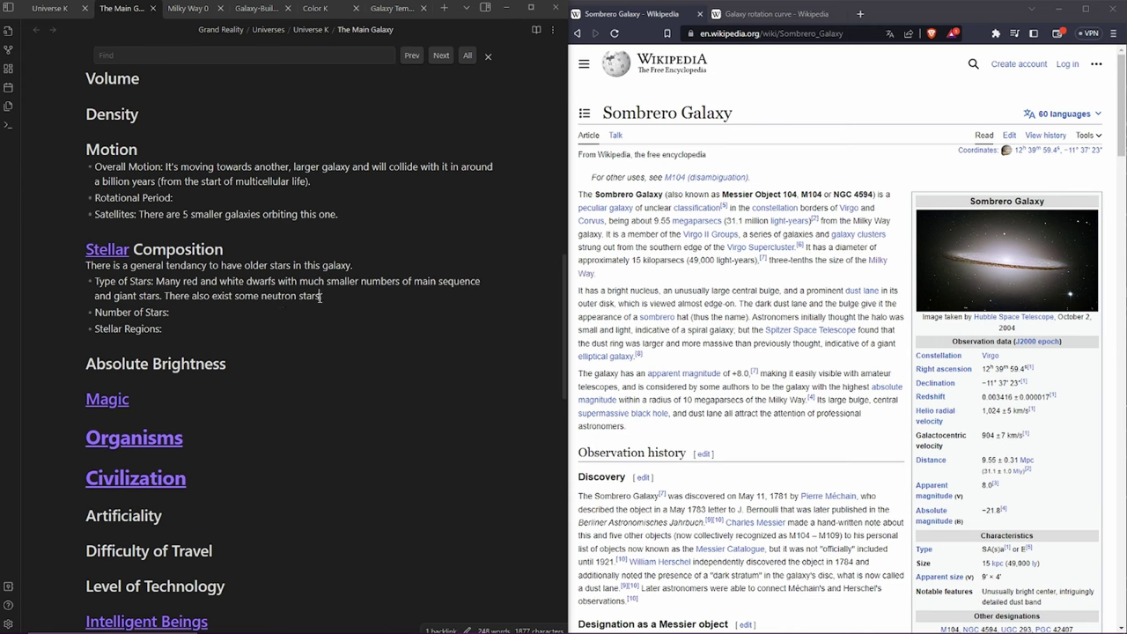
pyautogui.moveTo(321, 297); pyautogui.dragTo(264, 296)
pyautogui.click(263, 296)
pyautogui.moveTo(262, 296); pyautogui.dragTo(320, 297)
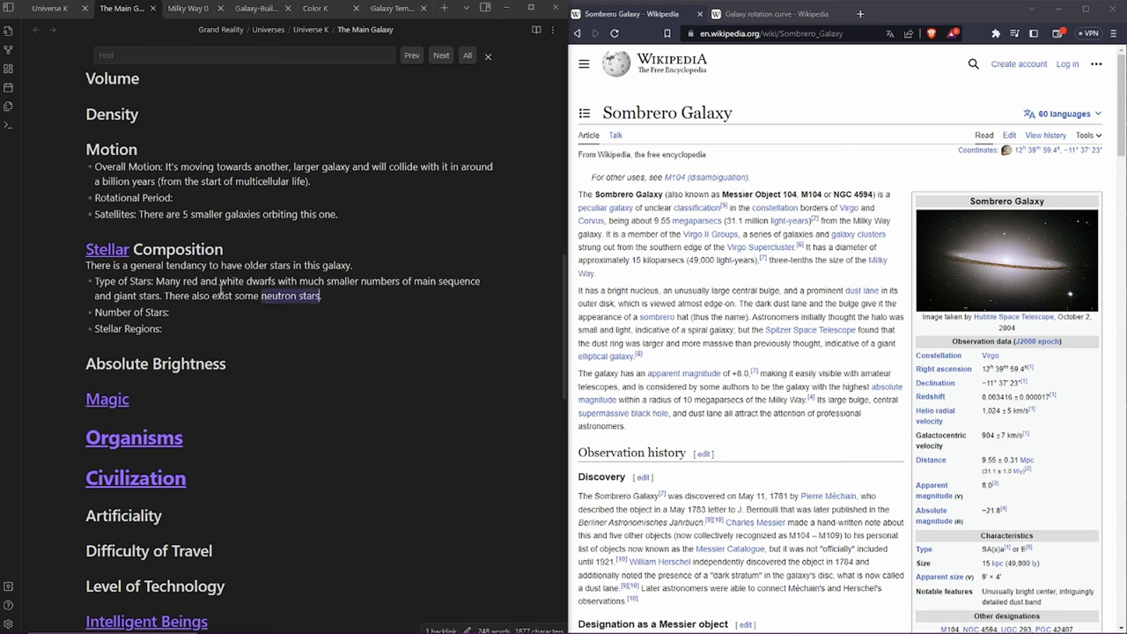
pyautogui.moveTo(222, 283); pyautogui.dragTo(261, 296)
pyautogui.click(320, 297)
pyautogui.click(347, 298)
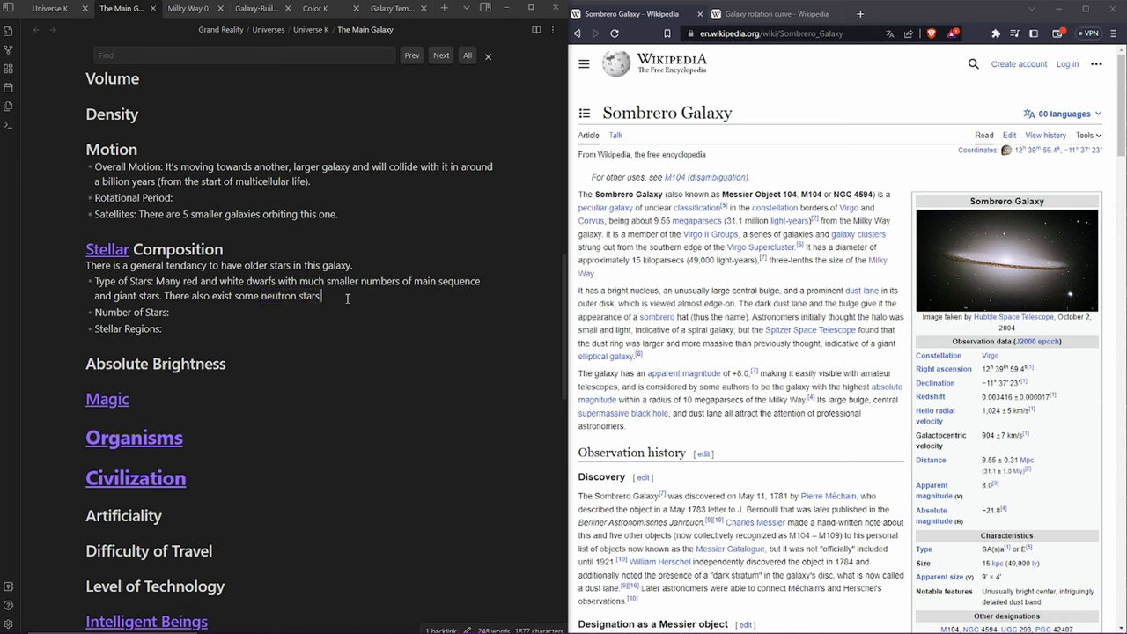
# Using the Milky Way 0 star count as reference, set the Number of Stars bullet to "On the order of 10^10-10^11 stars.".
pyautogui.click(190, 314)
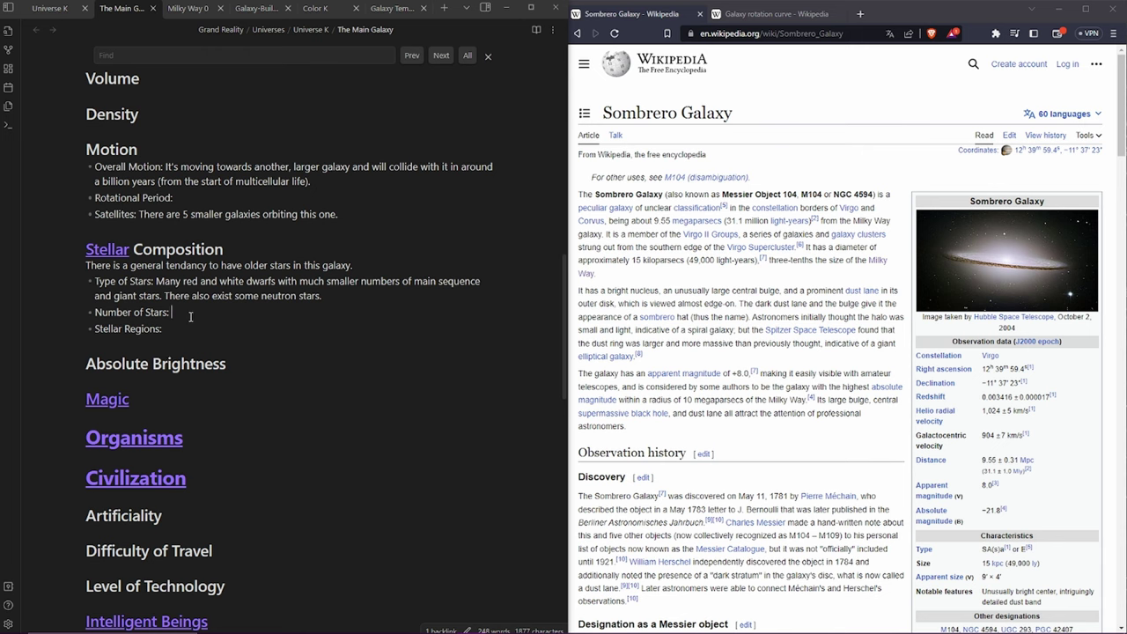
pyautogui.click(191, 16)
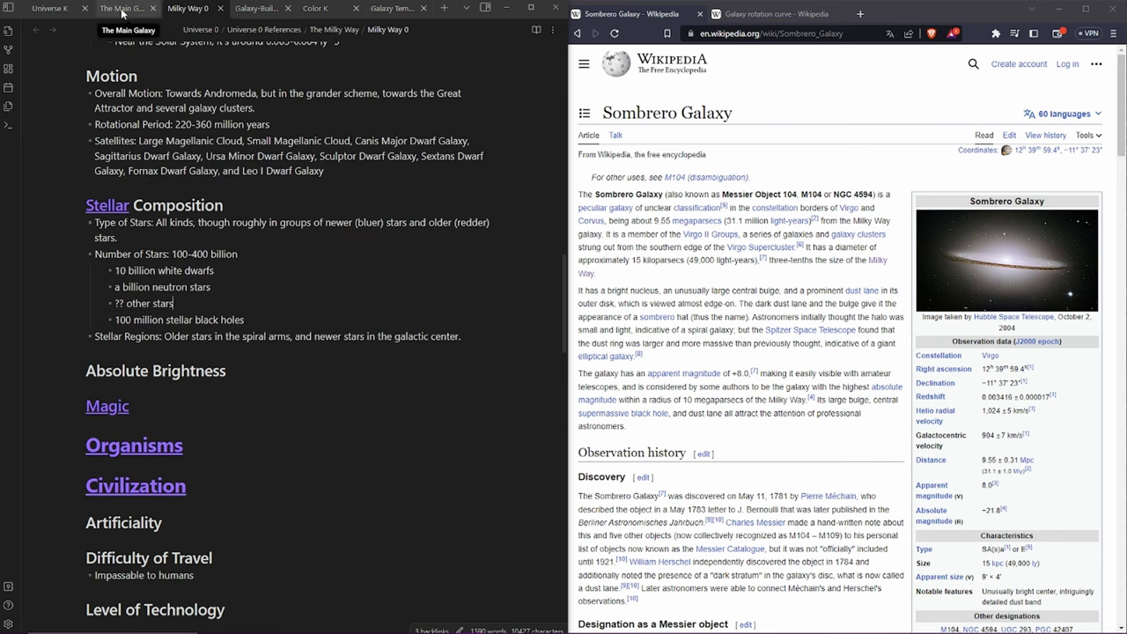
pyautogui.scroll(1, 209, 323)
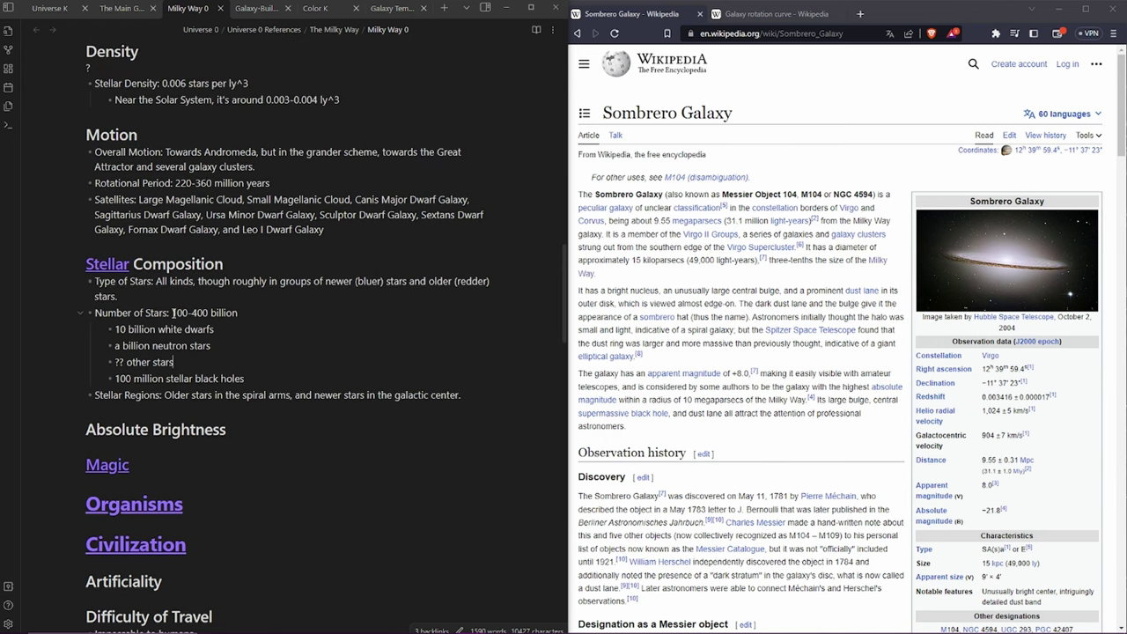
pyautogui.moveTo(172, 312); pyautogui.dragTo(241, 313)
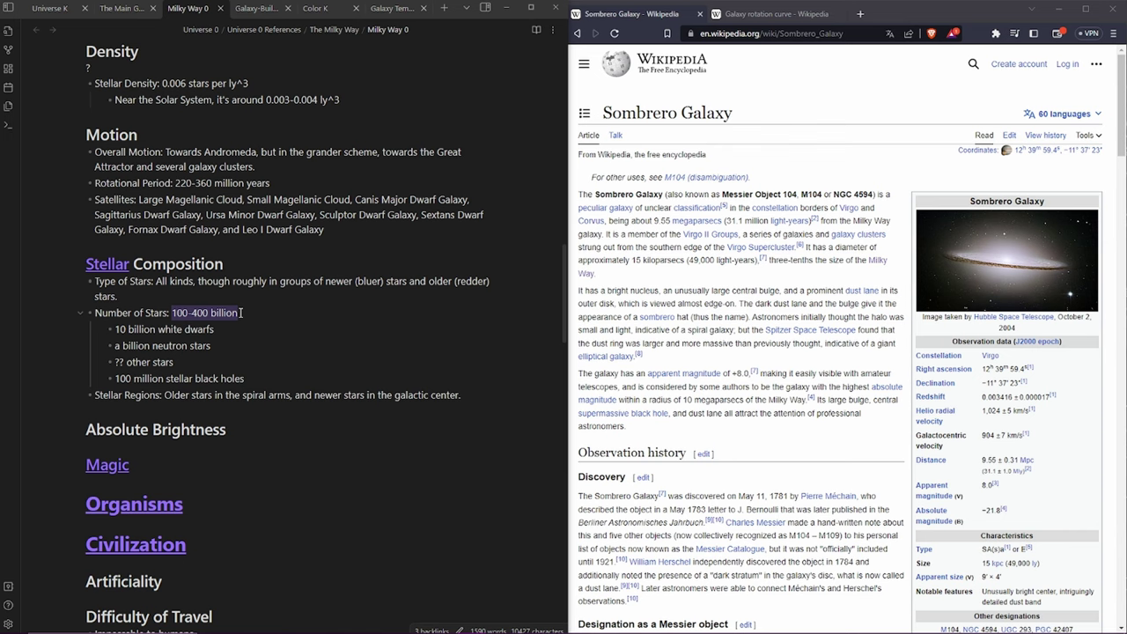
pyautogui.click(122, 7)
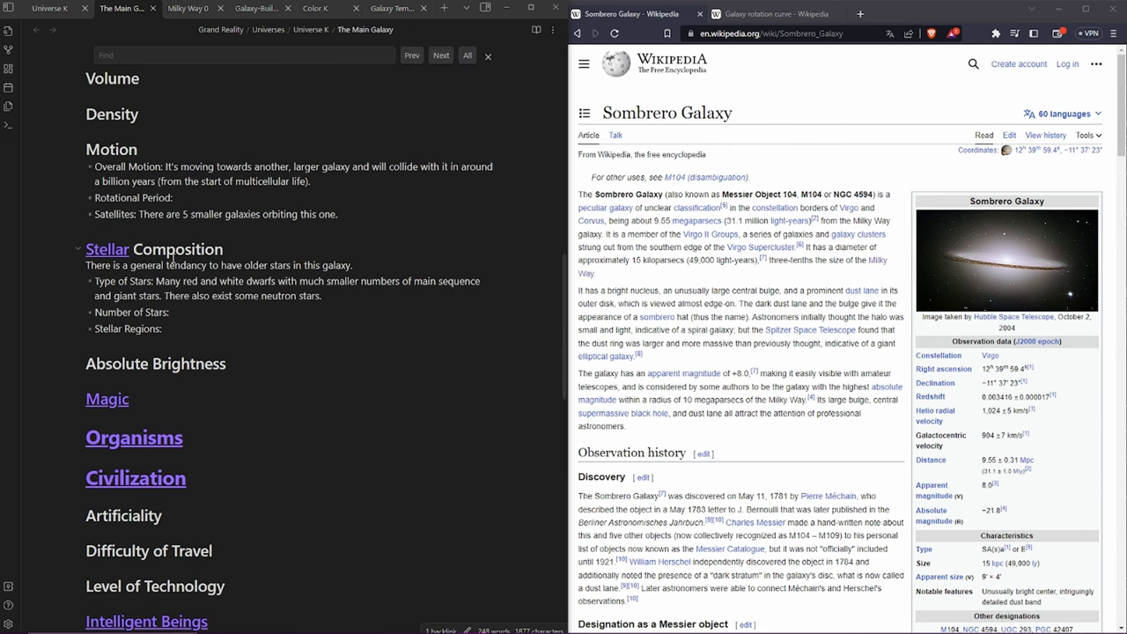
pyautogui.click(182, 310)
pyautogui.write('On the order of 10^10 stars')
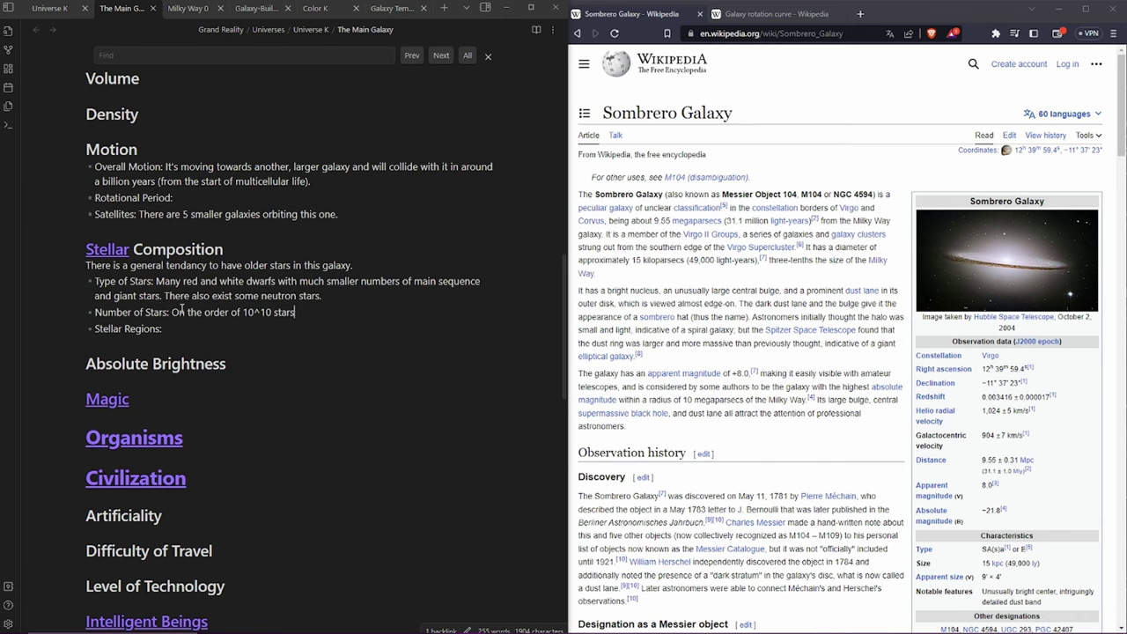
pyautogui.write('.')
pyautogui.click(274, 314)
pyautogui.write('10^11')
# Consult Milky Way 0's Stellar Regions and set The Main Galaxy's to "Generally older stars away from the center, and newer stars closer to the center.".
pyautogui.write('Generally')
pyautogui.click(174, 7)
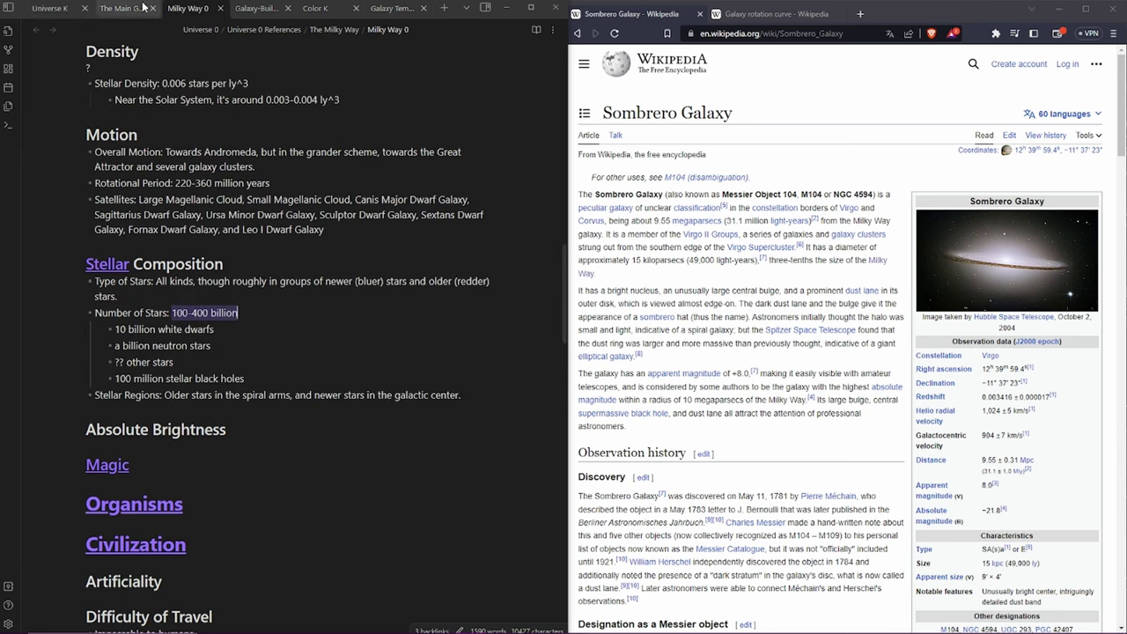
pyautogui.hotkey('shift', 'End')
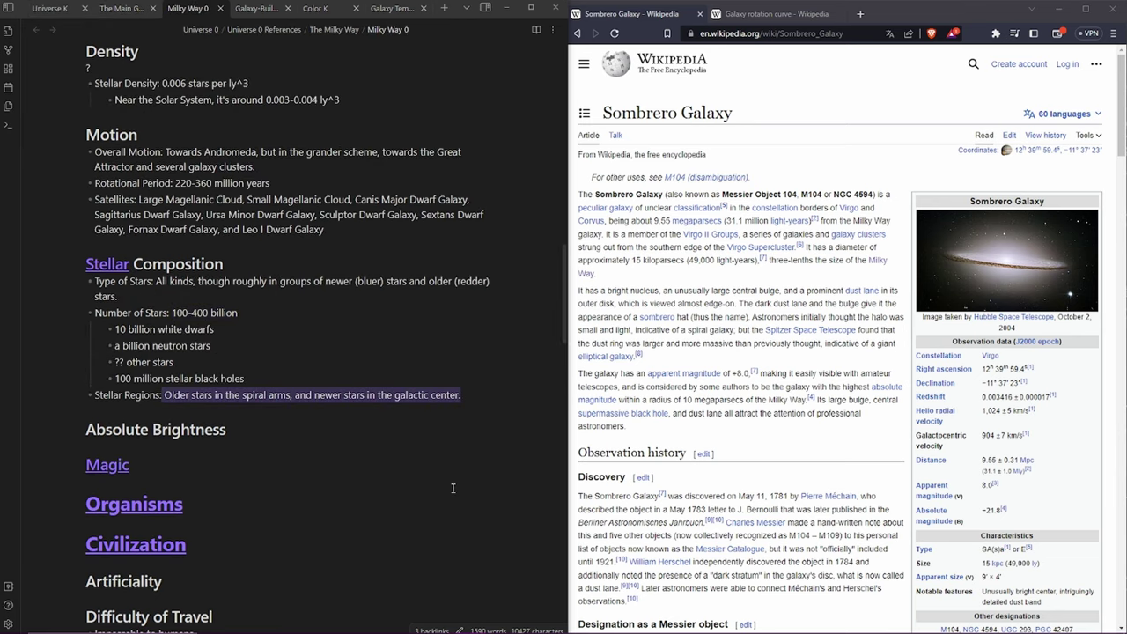
pyautogui.click(247, 379)
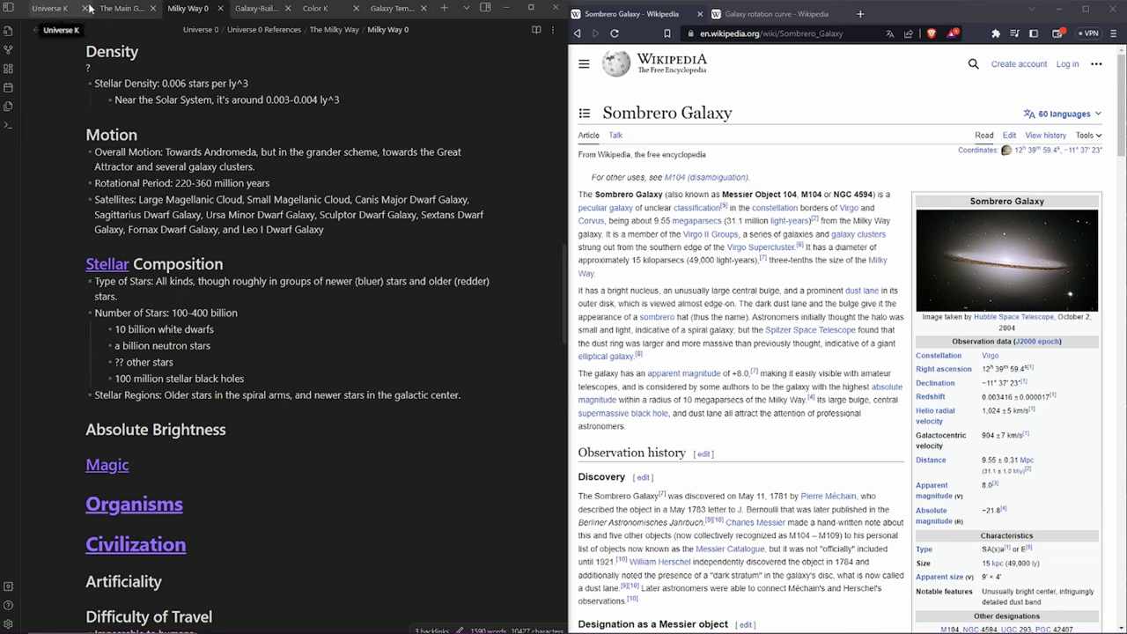
pyautogui.click(122, 8)
pyautogui.write('e center, and newer stars closer to the center.')
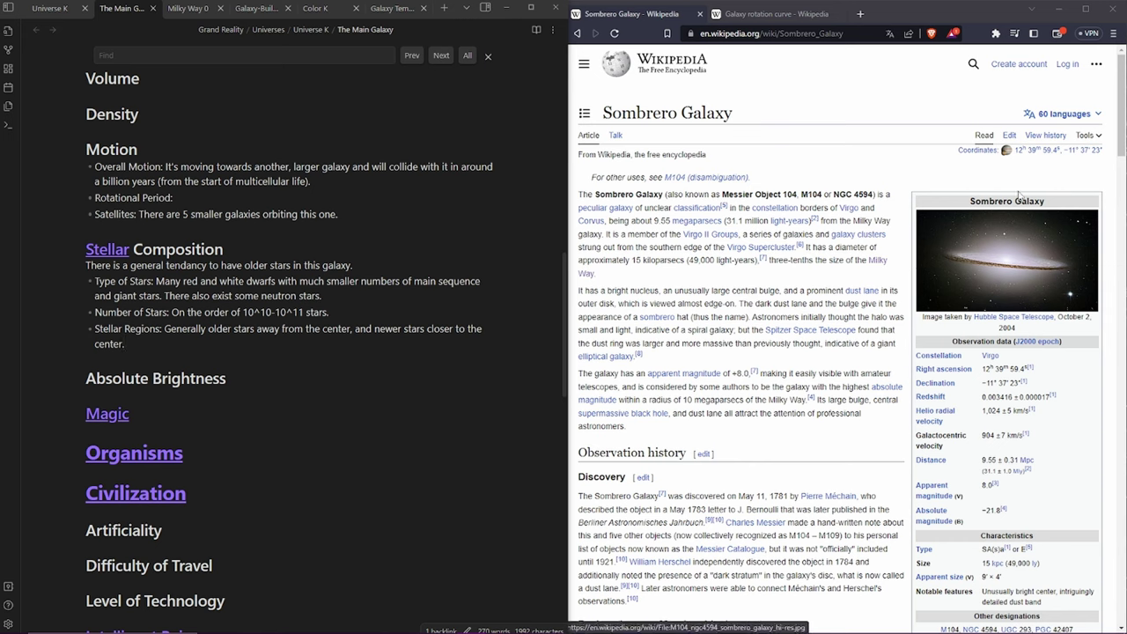
# Remove the Magic heading below Absolute Brightness from The Main Galaxy note.
pyautogui.click(261, 392)
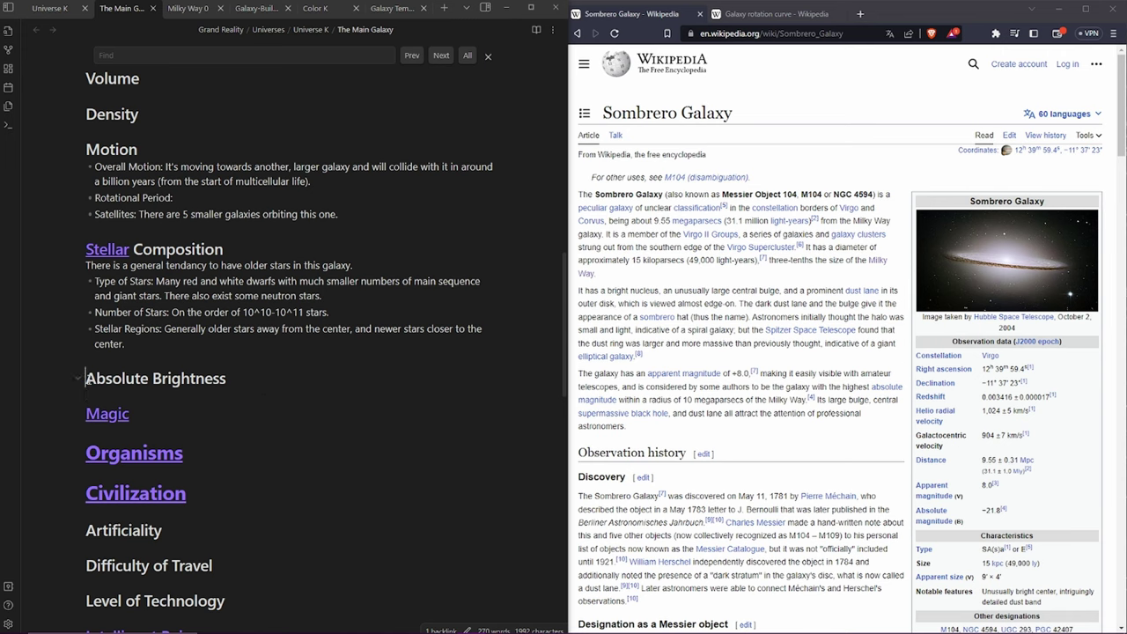
pyautogui.moveTo(86, 377); pyautogui.dragTo(227, 379)
pyautogui.scroll(-2, 146, 427)
pyautogui.click(100, 313)
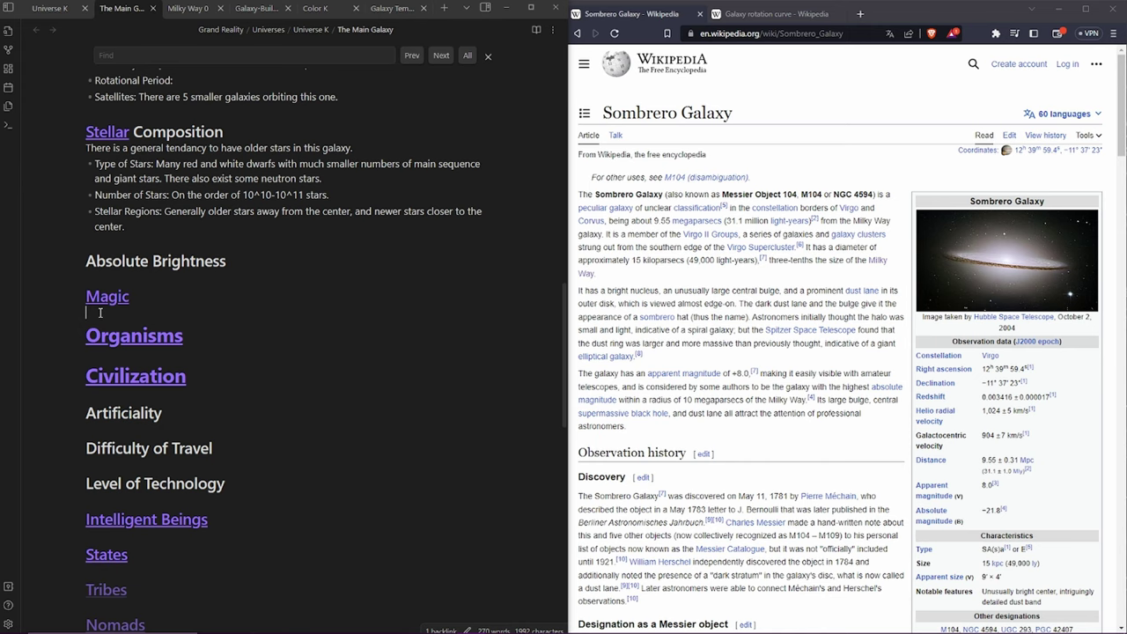
pyautogui.moveTo(99, 312); pyautogui.dragTo(97, 282)
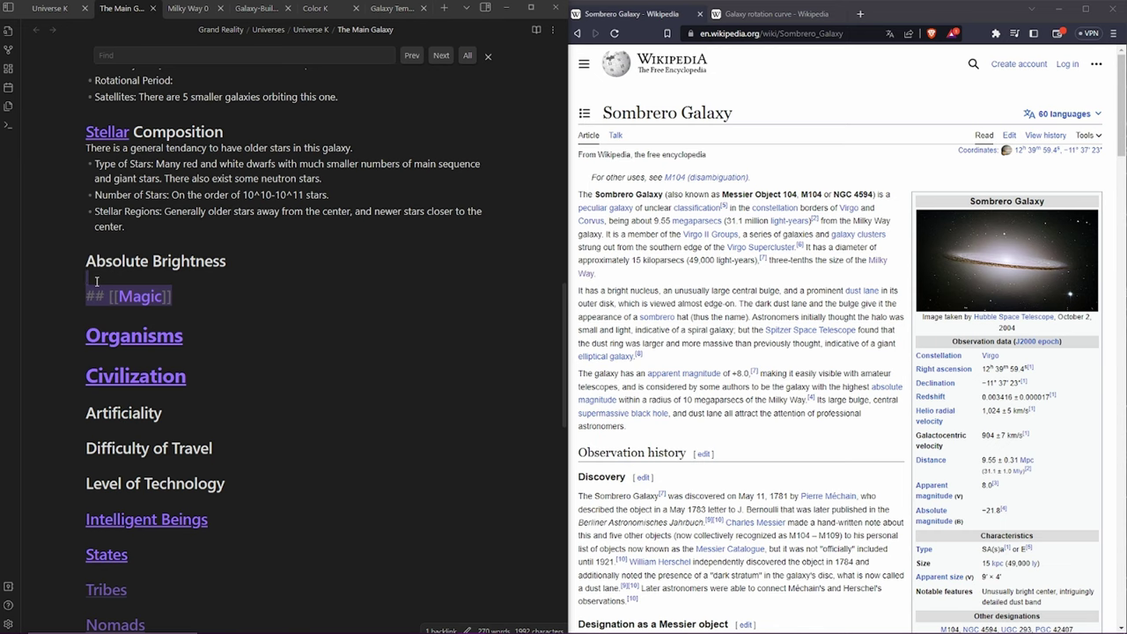
pyautogui.press('BackSpace')
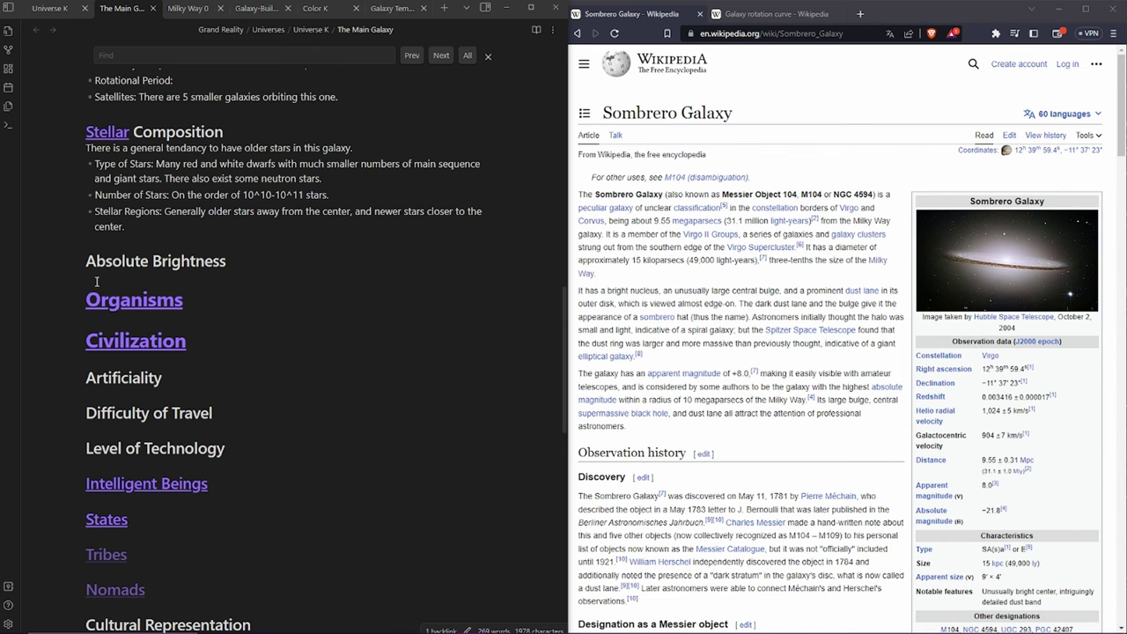
# Look over the entire The Main Galaxy note, from its General and Stats sections through Civilization and History to the tags.
pyautogui.scroll(-2, 97, 281)
pyautogui.scroll(5, 265, 352)
pyautogui.scroll(-8, 392, 407)
pyautogui.scroll(1, 276, 277)
pyautogui.scroll(-3, 277, 280)
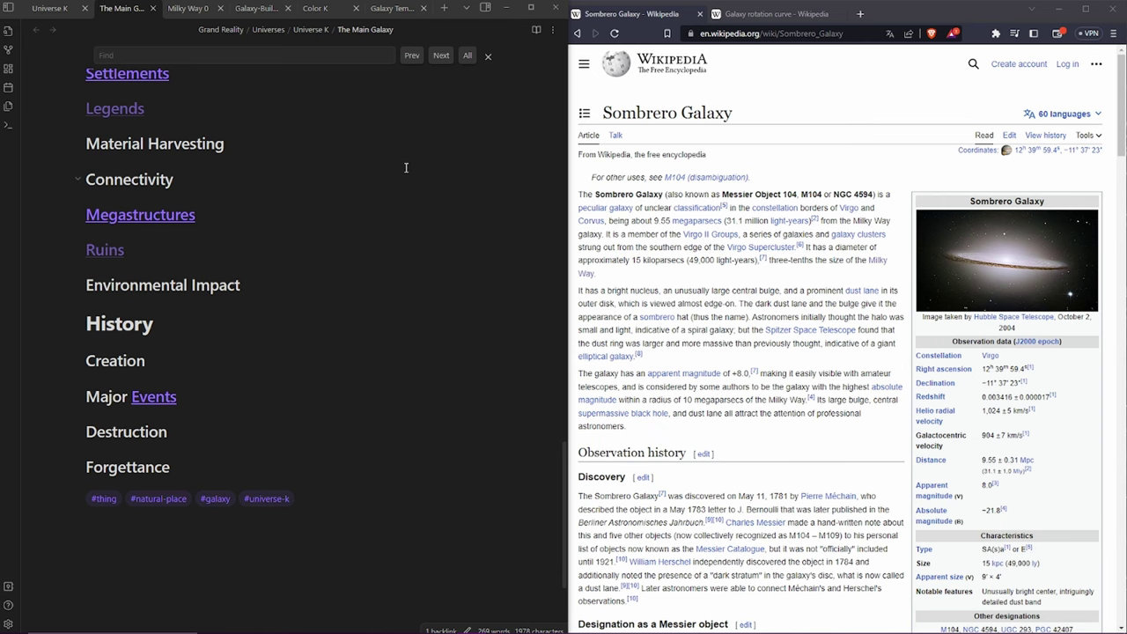
pyautogui.scroll(20, 353, 264)
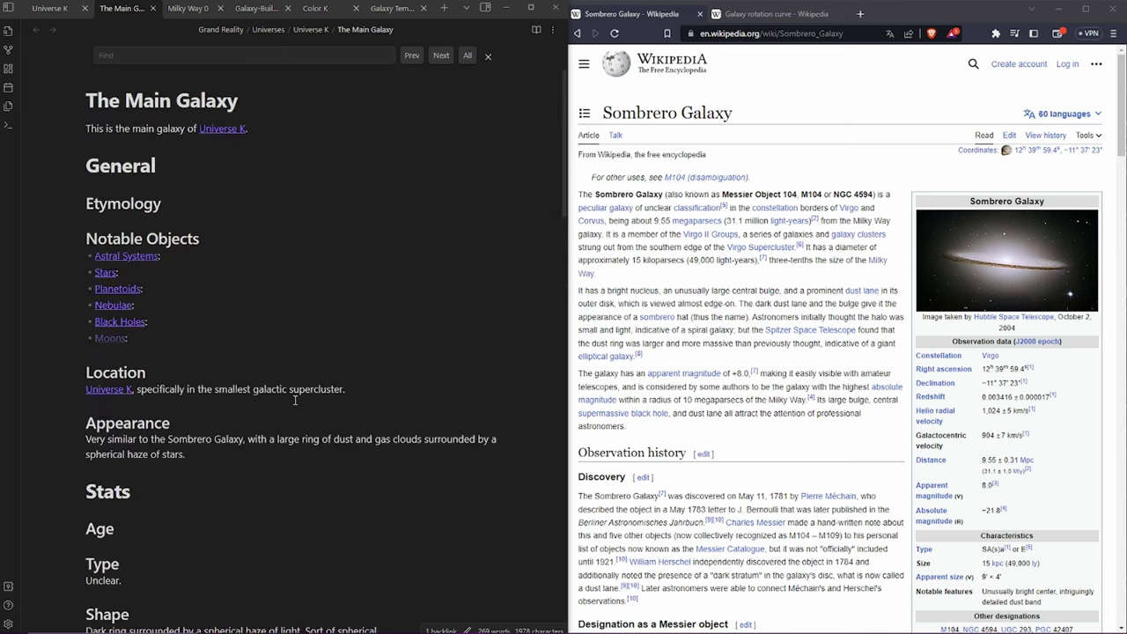
pyautogui.scroll(-5, 286, 265)
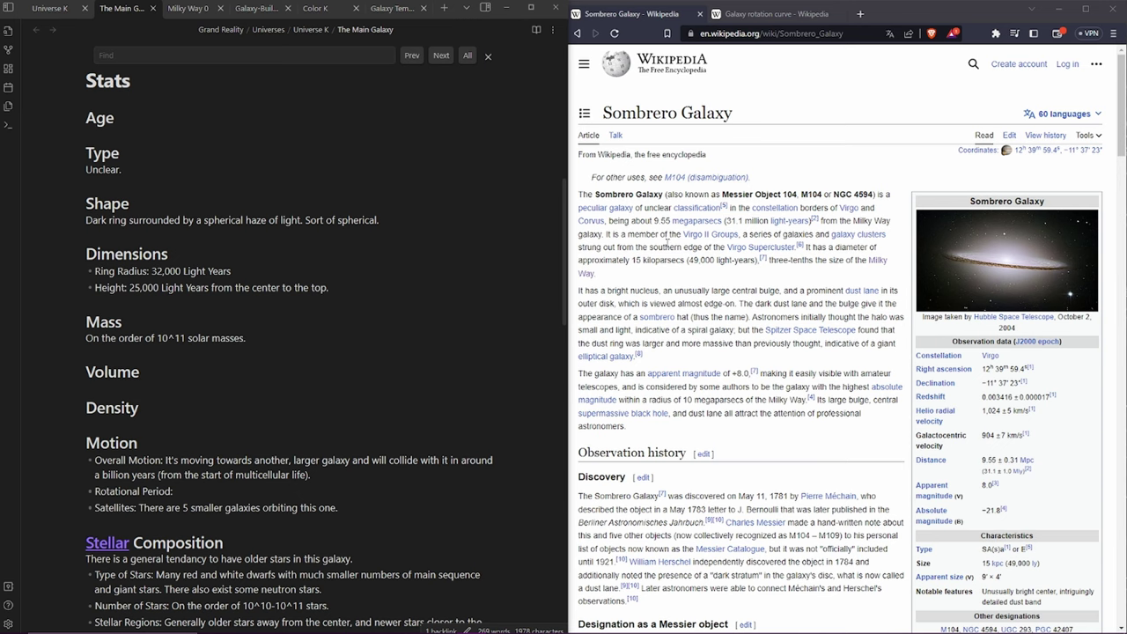
pyautogui.scroll(1, 477, 322)
pyautogui.scroll(-5, 478, 323)
pyautogui.scroll(10, 477, 322)
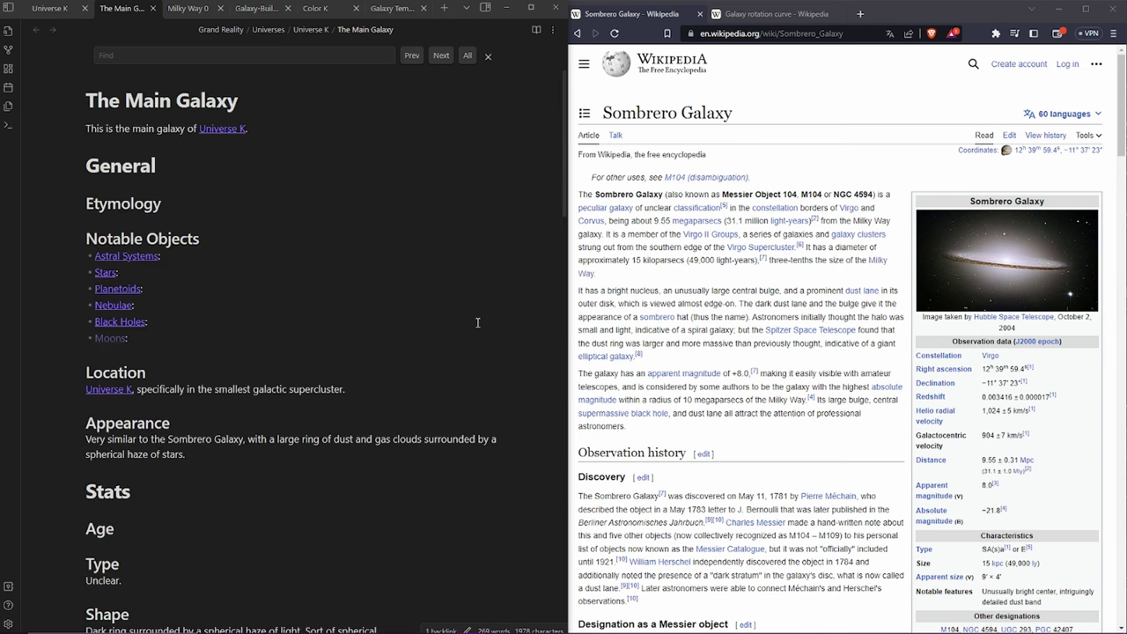